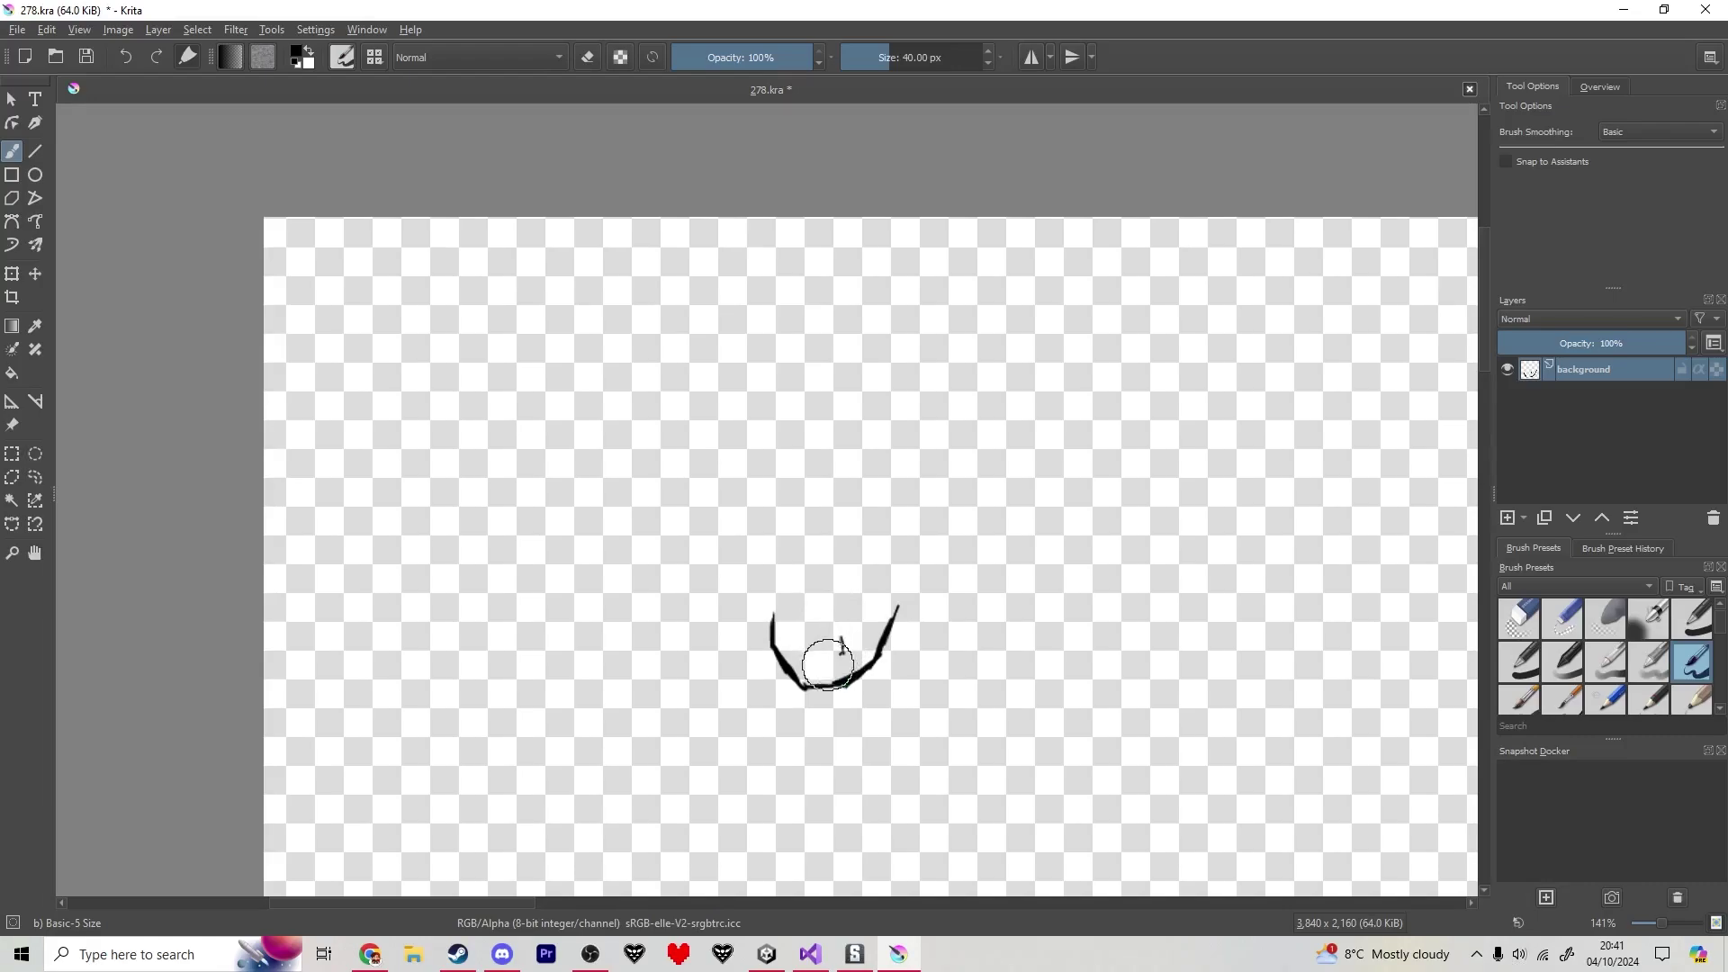
- Add facial details to the head outline: a short mouth, a curved hairline across the forehead and a looped ear
{"action": "left_click_drag", "start_coordinate": [827, 663], "coordinate": [839, 672]}
{"action": "key", "text": "ctrl+z"}
{"action": "scroll", "coordinate": [848, 671], "scroll_direction": "up", "scroll_amount": 3}
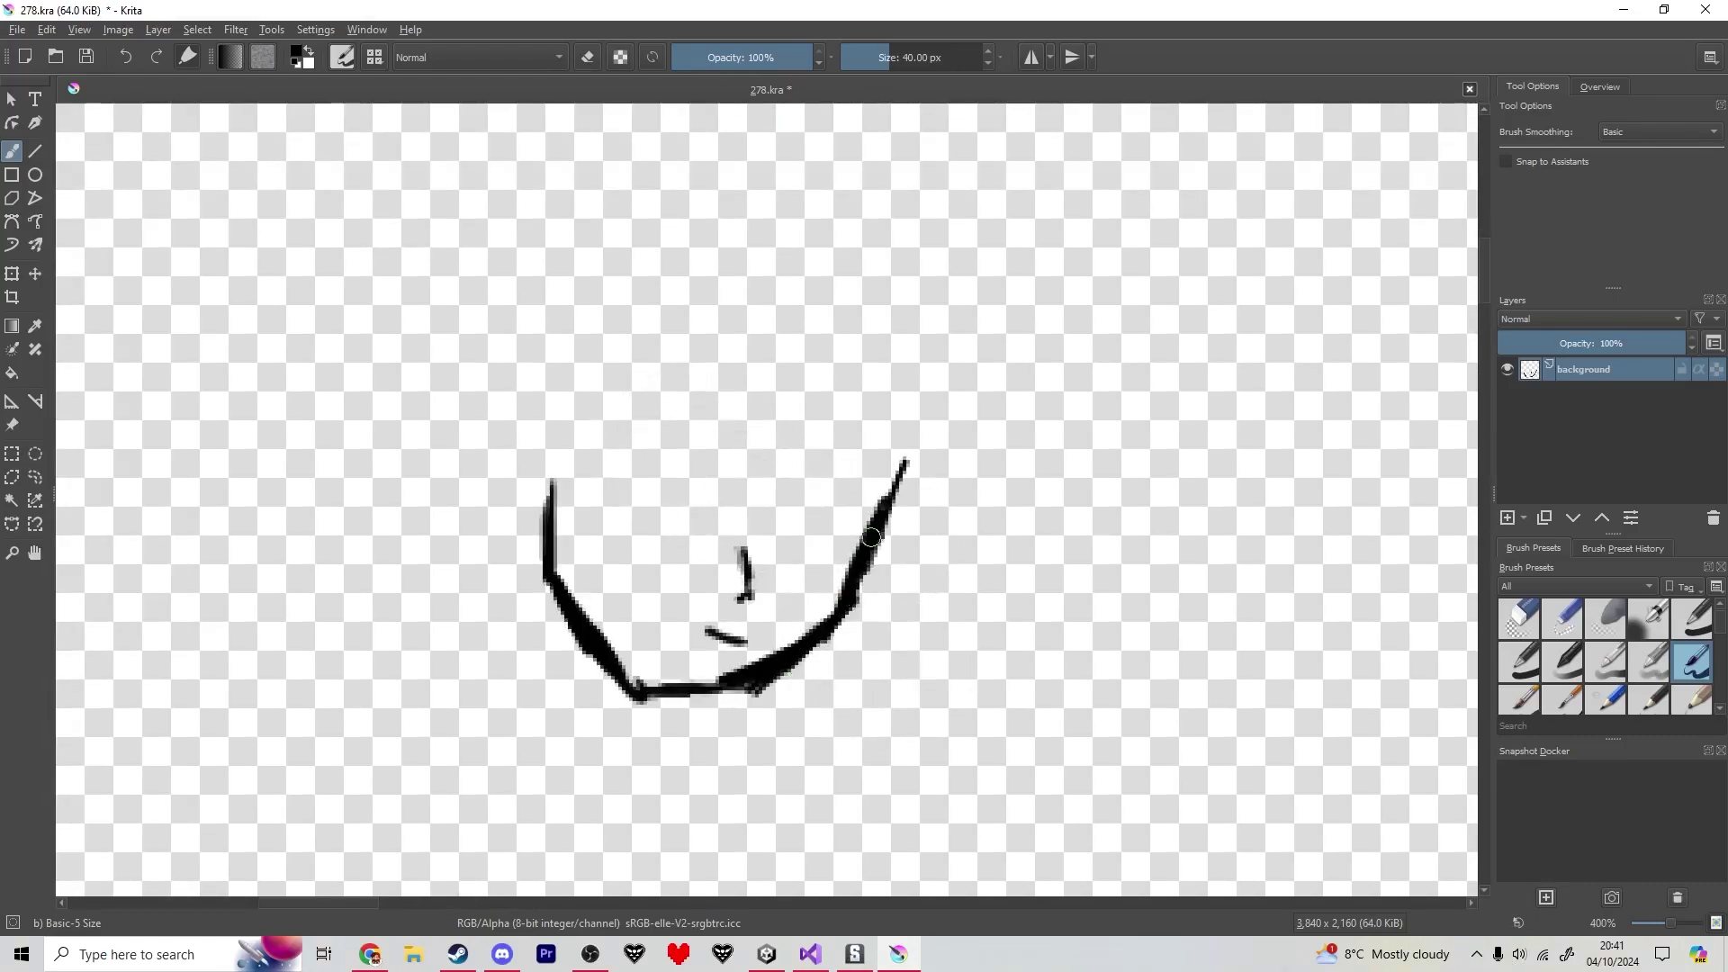
{"action": "left_click_drag", "start_coordinate": [866, 537], "coordinate": [646, 451]}
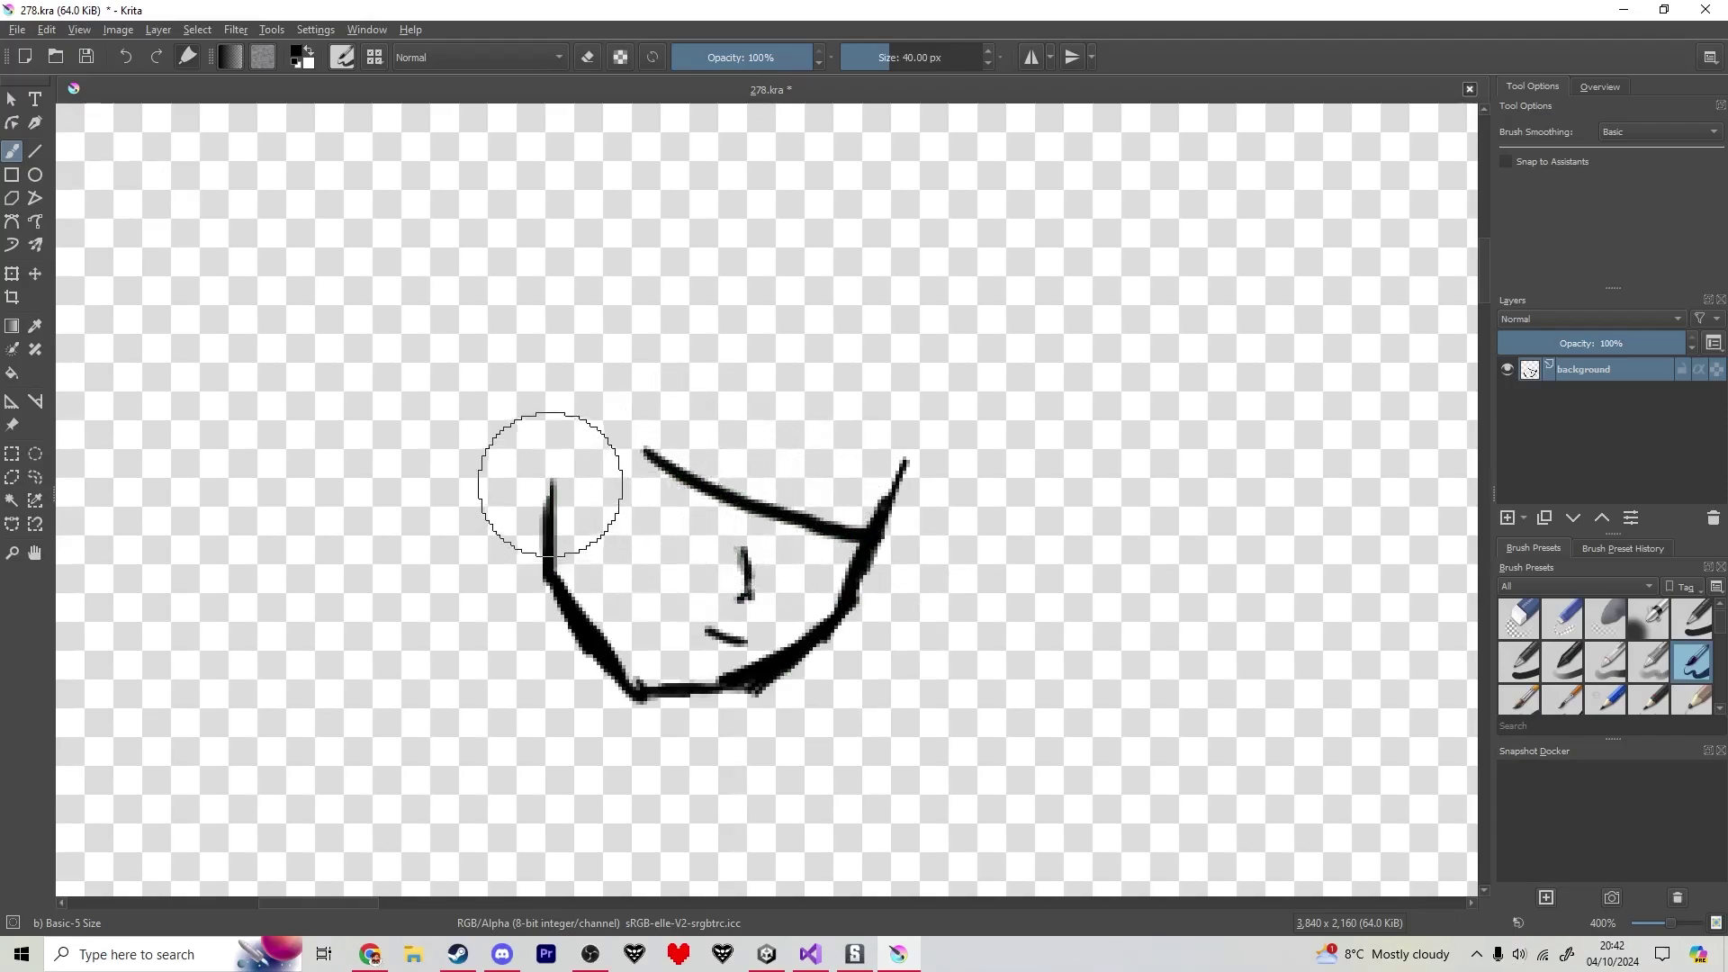
{"action": "mouse_move", "coordinate": [549, 490]}
{"action": "left_mouse_down"}
{"action": "mouse_move", "coordinate": [550, 440]}
{"action": "mouse_move", "coordinate": [603, 371]}
{"action": "mouse_move", "coordinate": [588, 448]}
{"action": "left_mouse_up"}
{"action": "left_click_drag", "start_coordinate": [614, 401], "coordinate": [560, 490]}
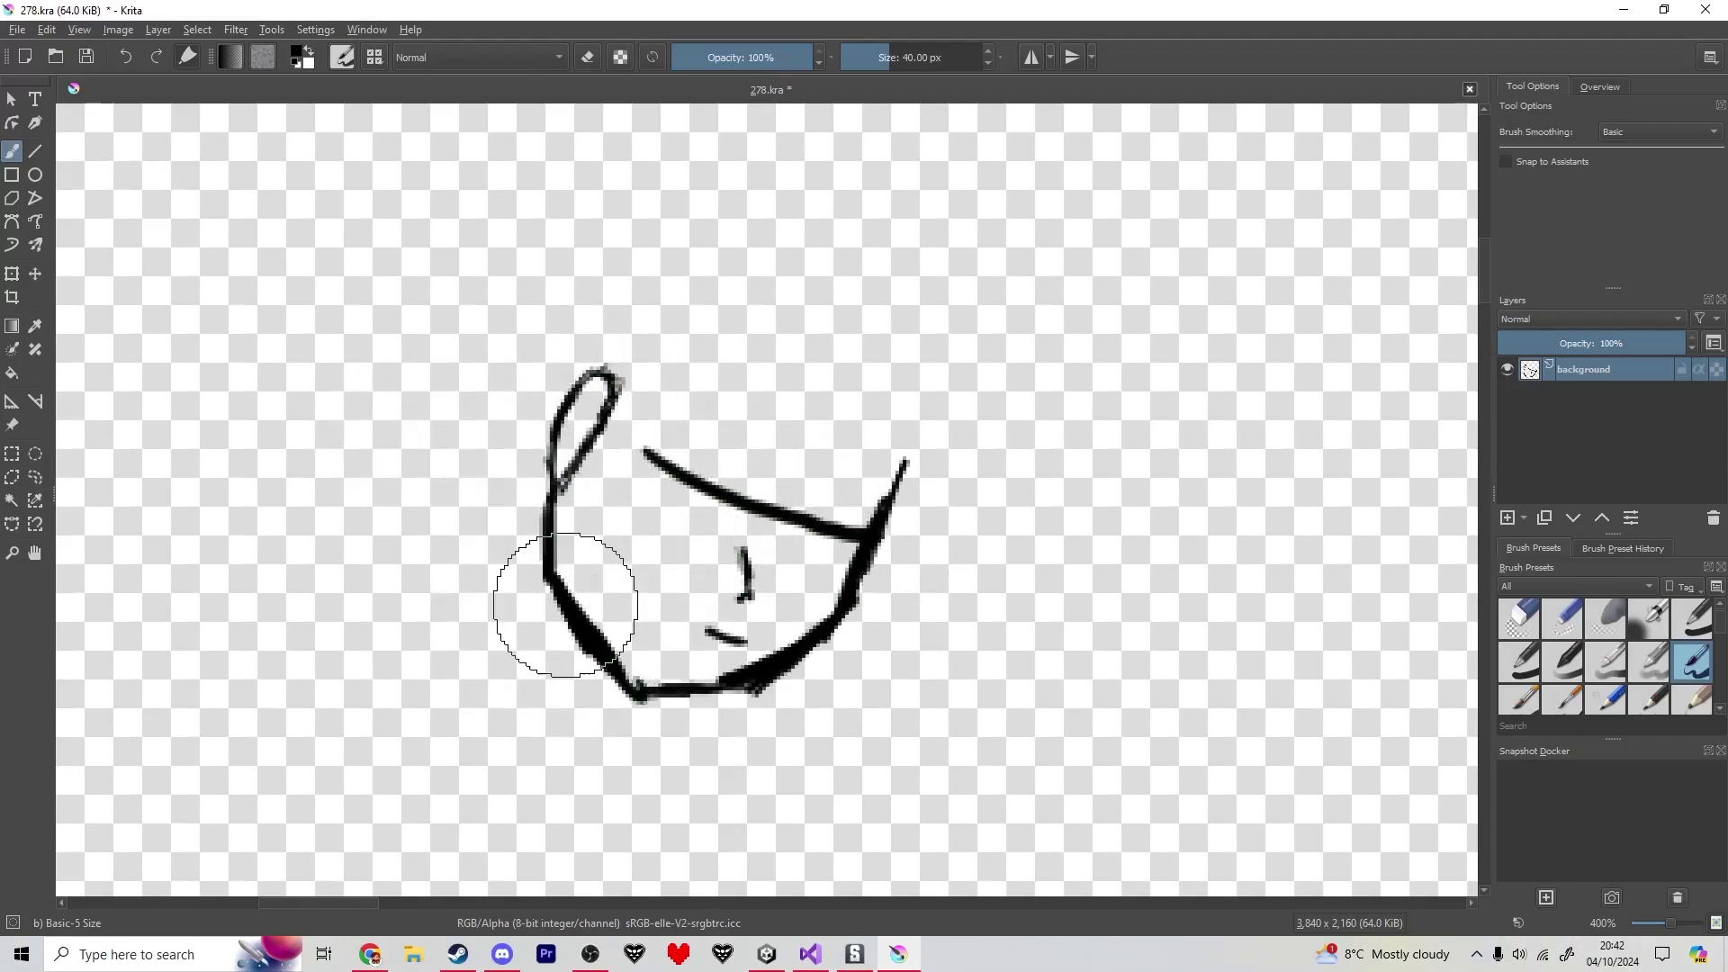
- Draw the neck line below the jaw and both long sides of the upper arm hanging beneath the head
{"action": "left_click_drag", "start_coordinate": [563, 613], "coordinate": [558, 645]}
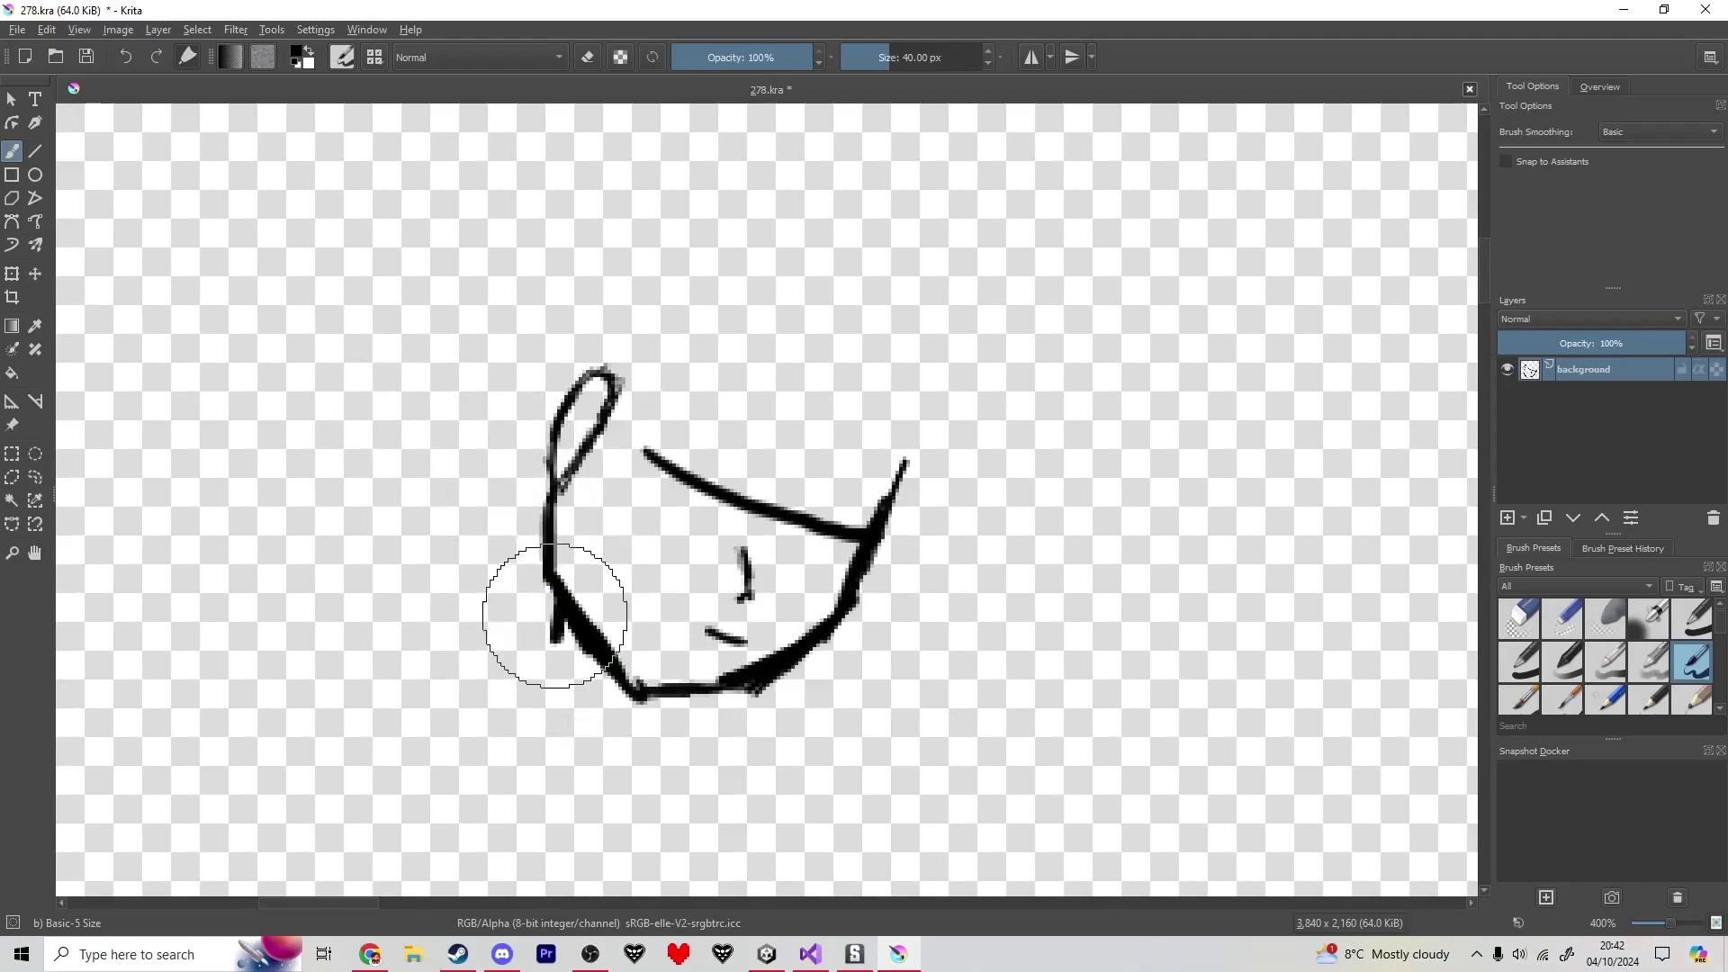
{"action": "left_click_drag", "start_coordinate": [568, 716], "coordinate": [571, 790]}
{"action": "scroll", "coordinate": [576, 375], "scroll_direction": "down", "scroll_amount": 1}
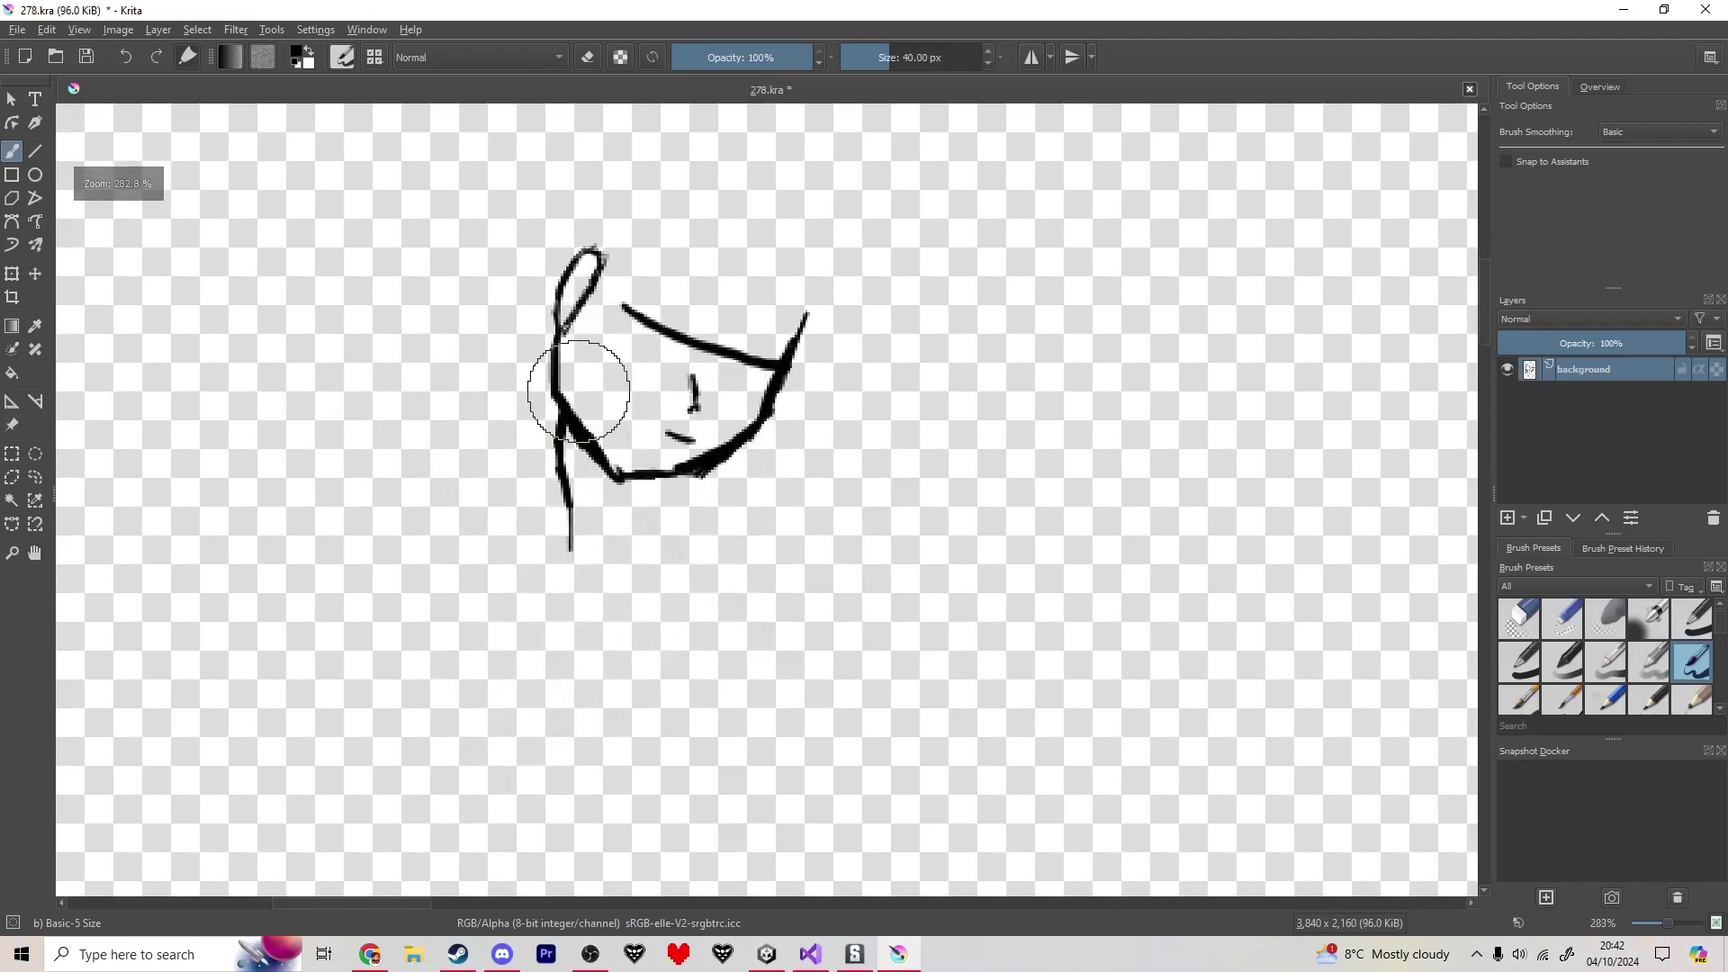
{"action": "left_click_drag", "start_coordinate": [435, 464], "coordinate": [431, 521]}
{"action": "left_click_drag", "start_coordinate": [434, 614], "coordinate": [466, 693]}
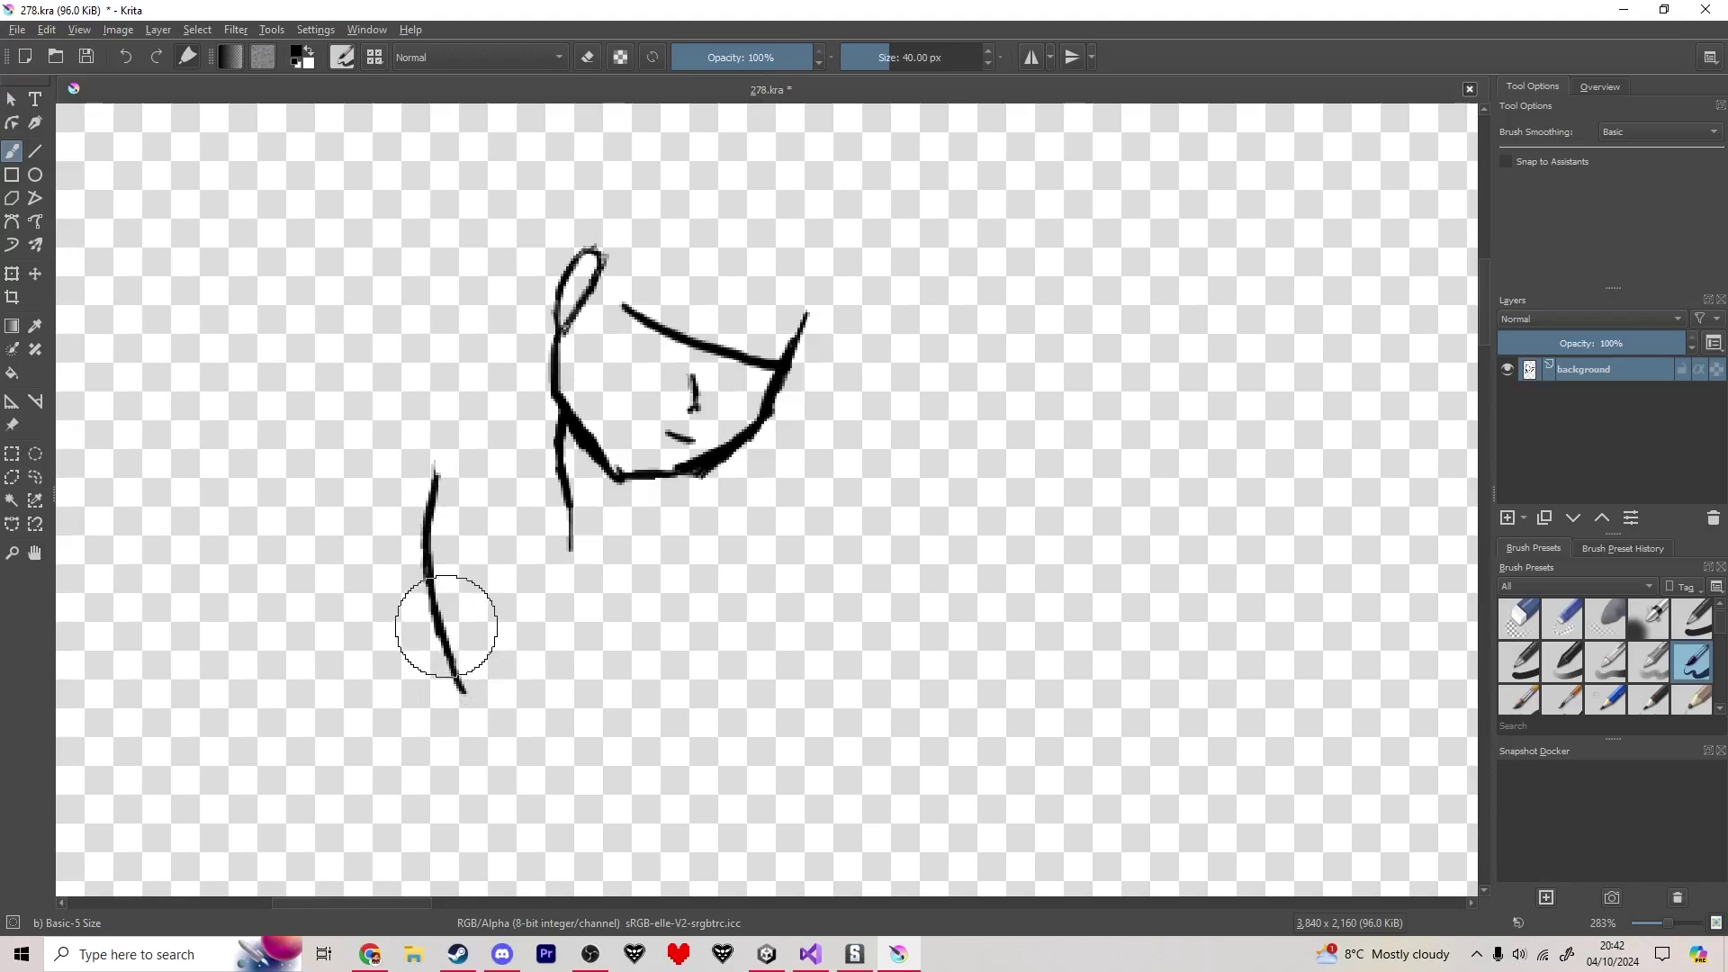
{"action": "left_click_drag", "start_coordinate": [567, 509], "coordinate": [585, 657]}
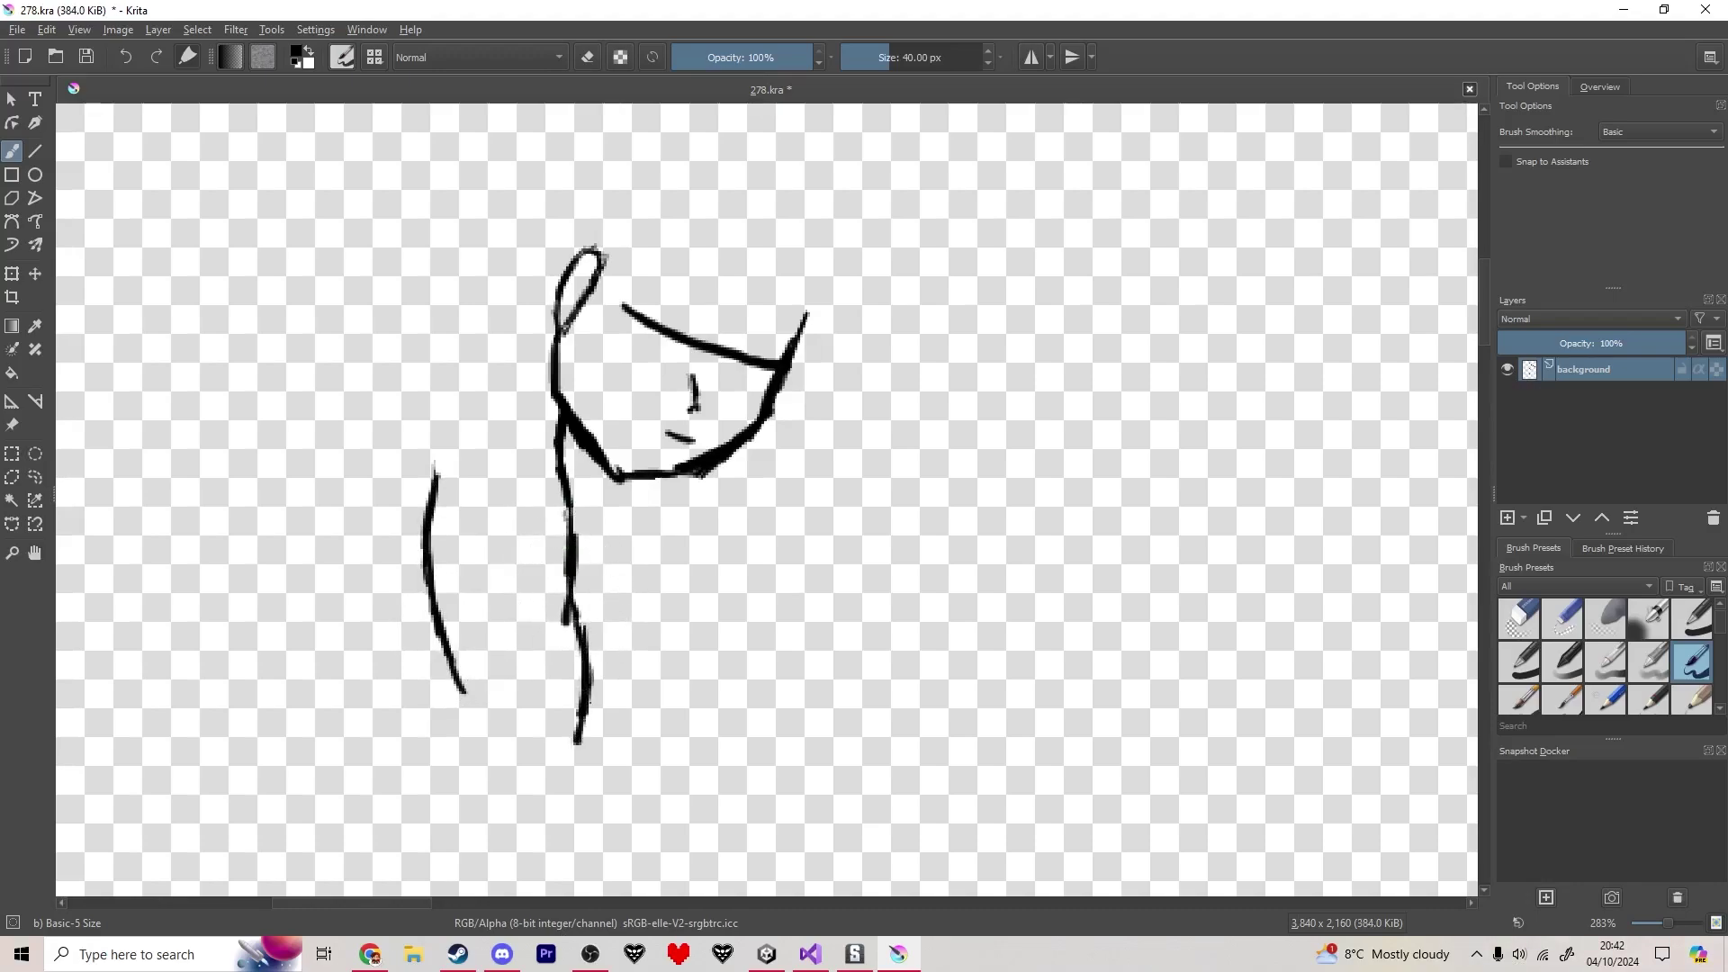
{"action": "left_click_drag", "start_coordinate": [577, 740], "coordinate": [569, 758]}
{"action": "left_click_drag", "start_coordinate": [455, 703], "coordinate": [468, 759]}
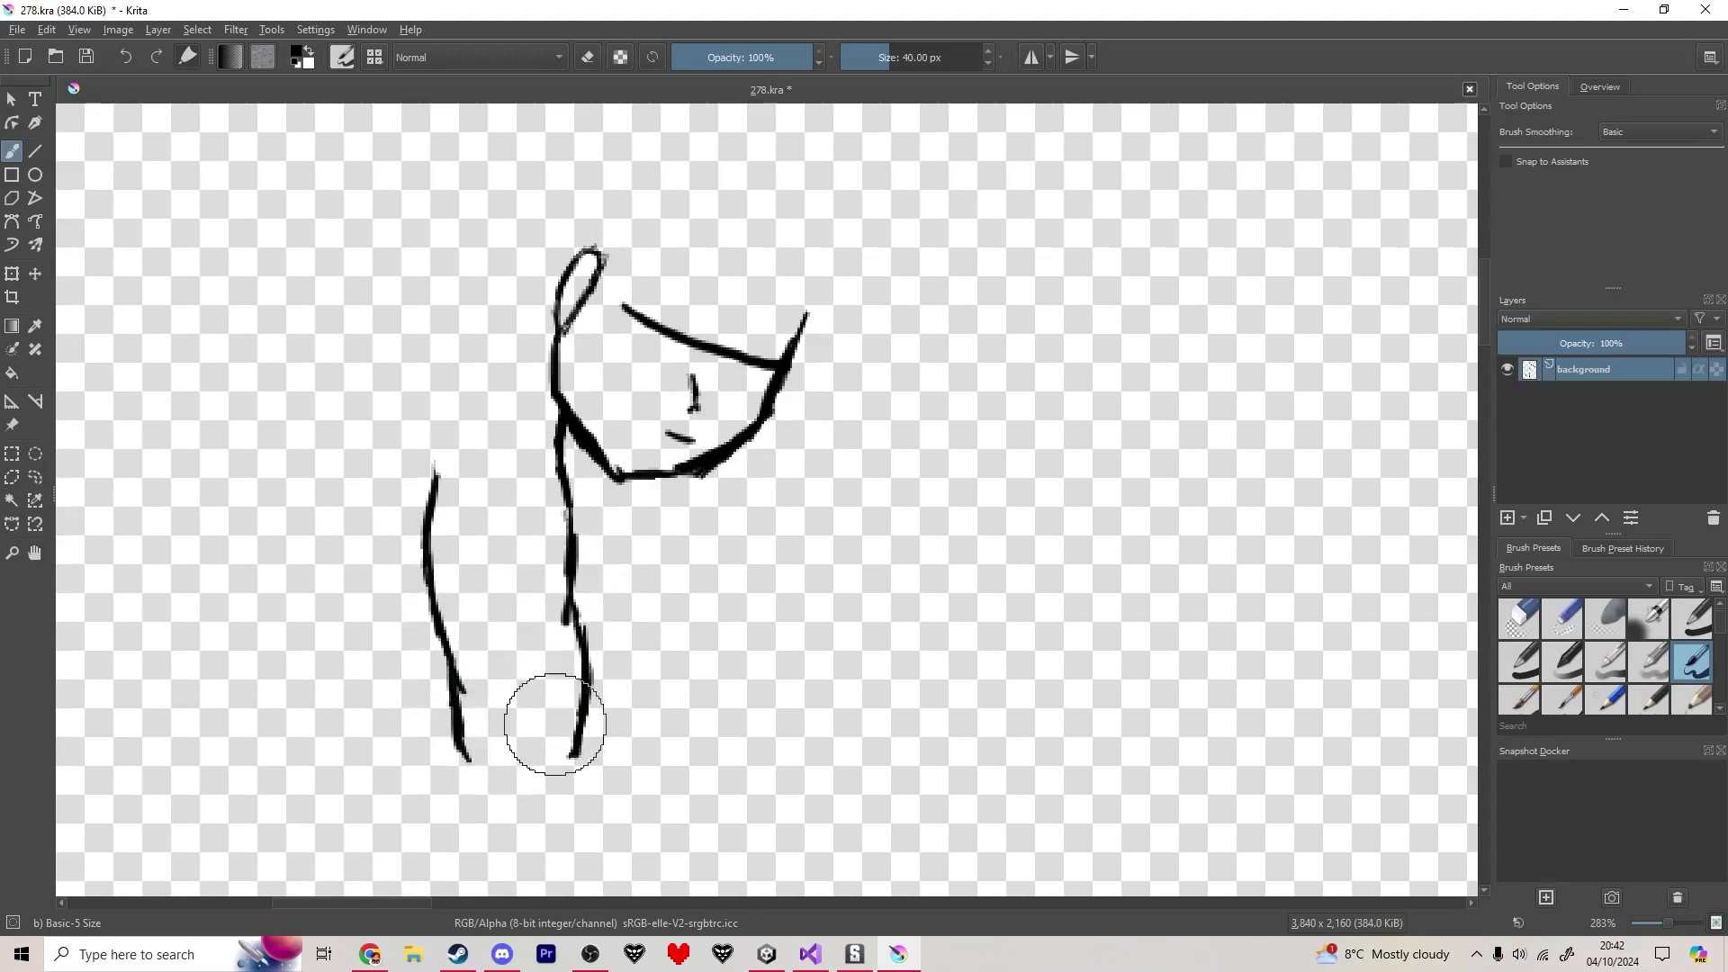
- Draw the forearm's inner edge running diagonally from the elbow and a curved line for the top of the fist
{"action": "scroll", "coordinate": [429, 443], "scroll_direction": "up", "scroll_amount": 1}
{"action": "mouse_move", "coordinate": [556, 725]}
{"action": "left_mouse_down"}
{"action": "mouse_move", "coordinate": [421, 440]}
{"action": "mouse_move", "coordinate": [425, 477]}
{"action": "mouse_move", "coordinate": [468, 506]}
{"action": "mouse_move", "coordinate": [580, 689]}
{"action": "left_mouse_up"}
{"action": "left_click_drag", "start_coordinate": [537, 621], "coordinate": [587, 690]}
{"action": "mouse_move", "coordinate": [493, 747]}
{"action": "left_mouse_down"}
{"action": "mouse_move", "coordinate": [546, 714]}
{"action": "mouse_move", "coordinate": [528, 721]}
{"action": "mouse_move", "coordinate": [636, 687]}
{"action": "mouse_move", "coordinate": [674, 679]}
{"action": "mouse_move", "coordinate": [703, 717]}
{"action": "left_mouse_up"}
{"action": "left_click_drag", "start_coordinate": [743, 653], "coordinate": [730, 375]}
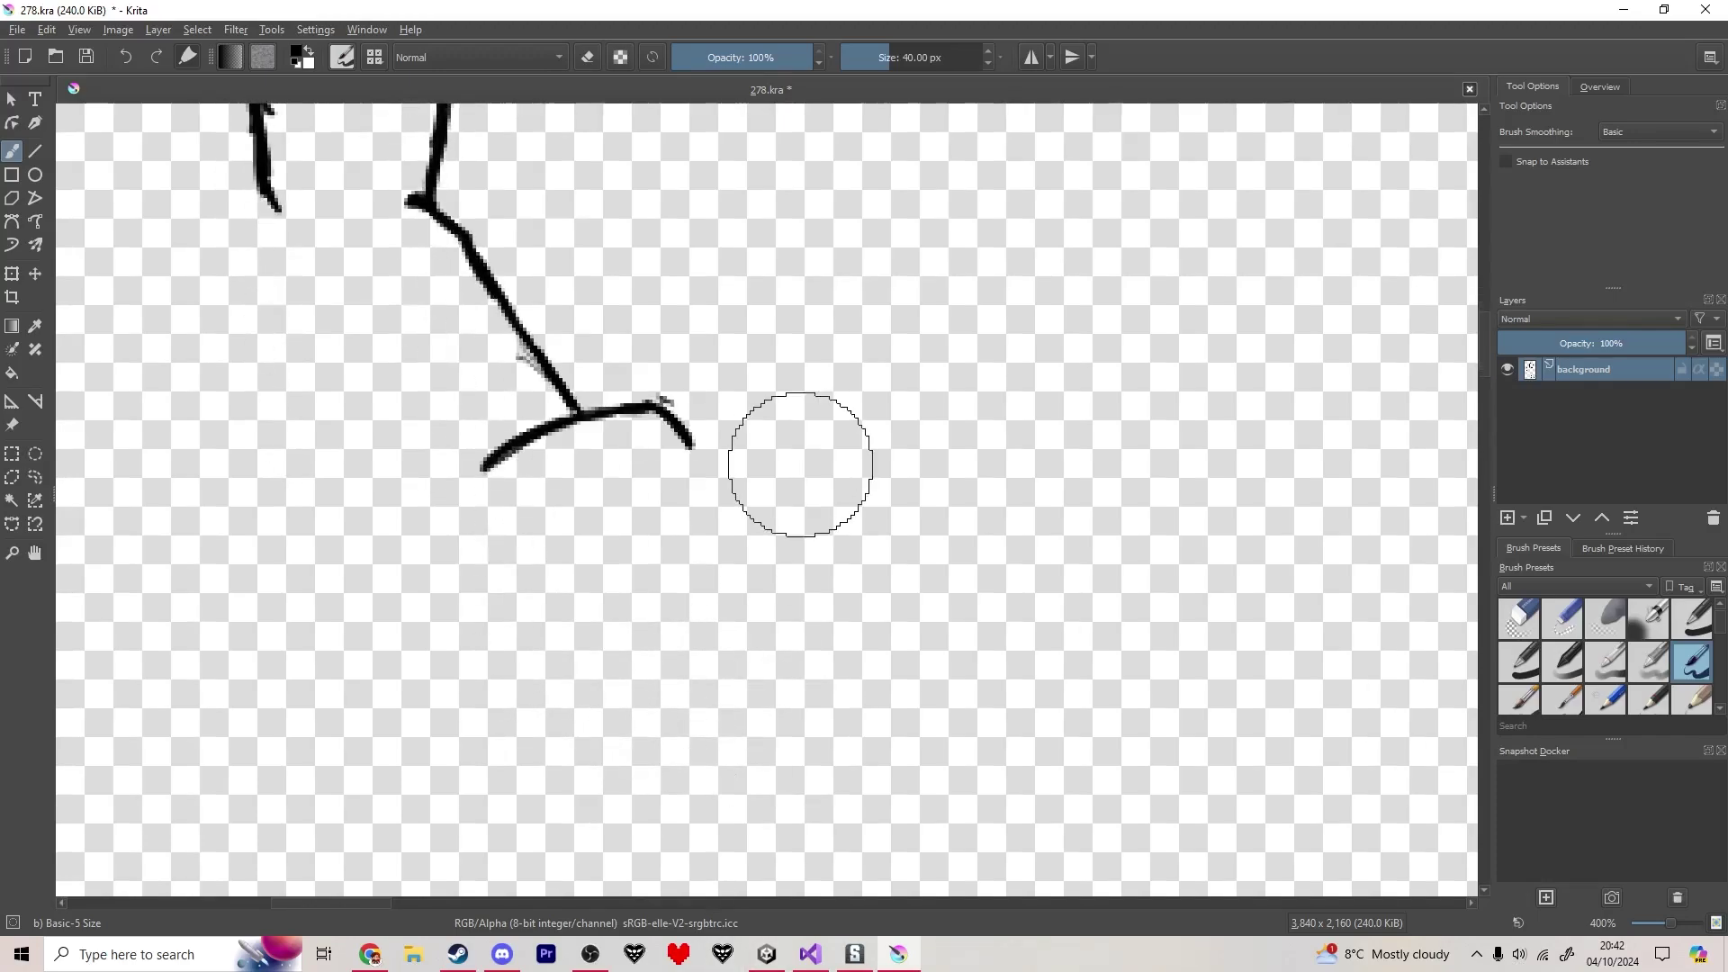
- Draw the curled fingers along the front of the fist, erasing the excess of the first finger line
{"action": "mouse_move", "coordinate": [697, 455]}
{"action": "left_mouse_down"}
{"action": "mouse_move", "coordinate": [669, 521]}
{"action": "mouse_move", "coordinate": [644, 465]}
{"action": "mouse_move", "coordinate": [659, 533]}
{"action": "left_mouse_up"}
{"action": "key", "text": "e"}
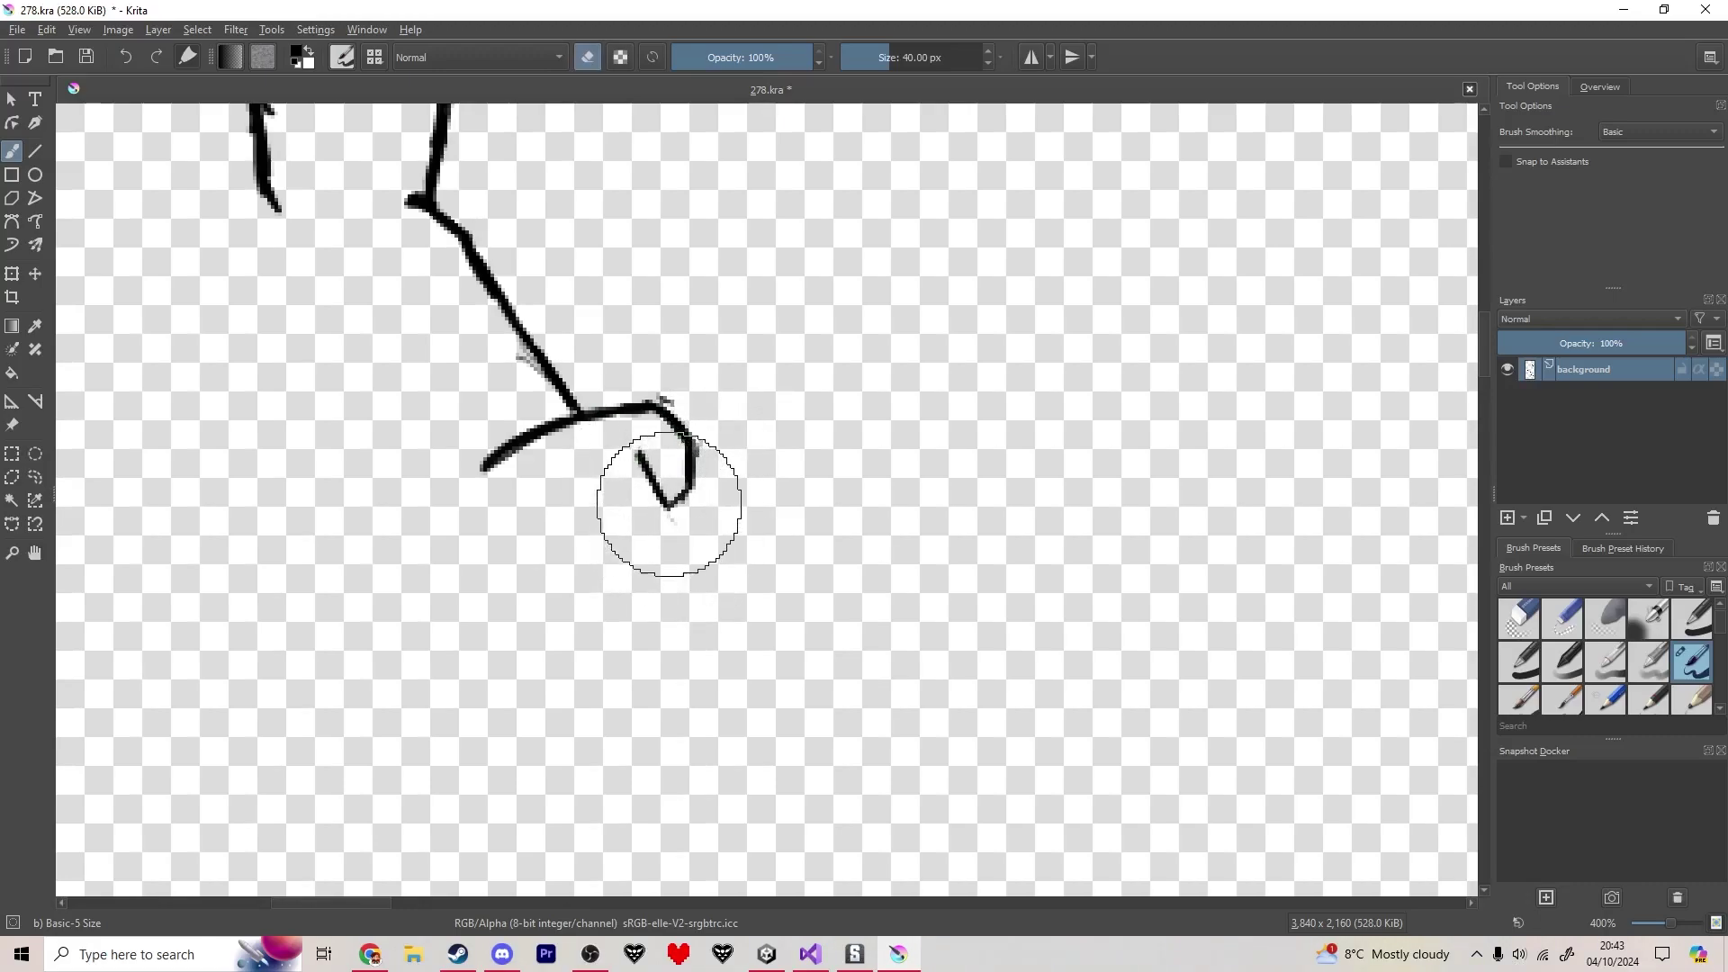
{"action": "left_click_drag", "start_coordinate": [640, 471], "coordinate": [636, 452]}
{"action": "key", "text": "e"}
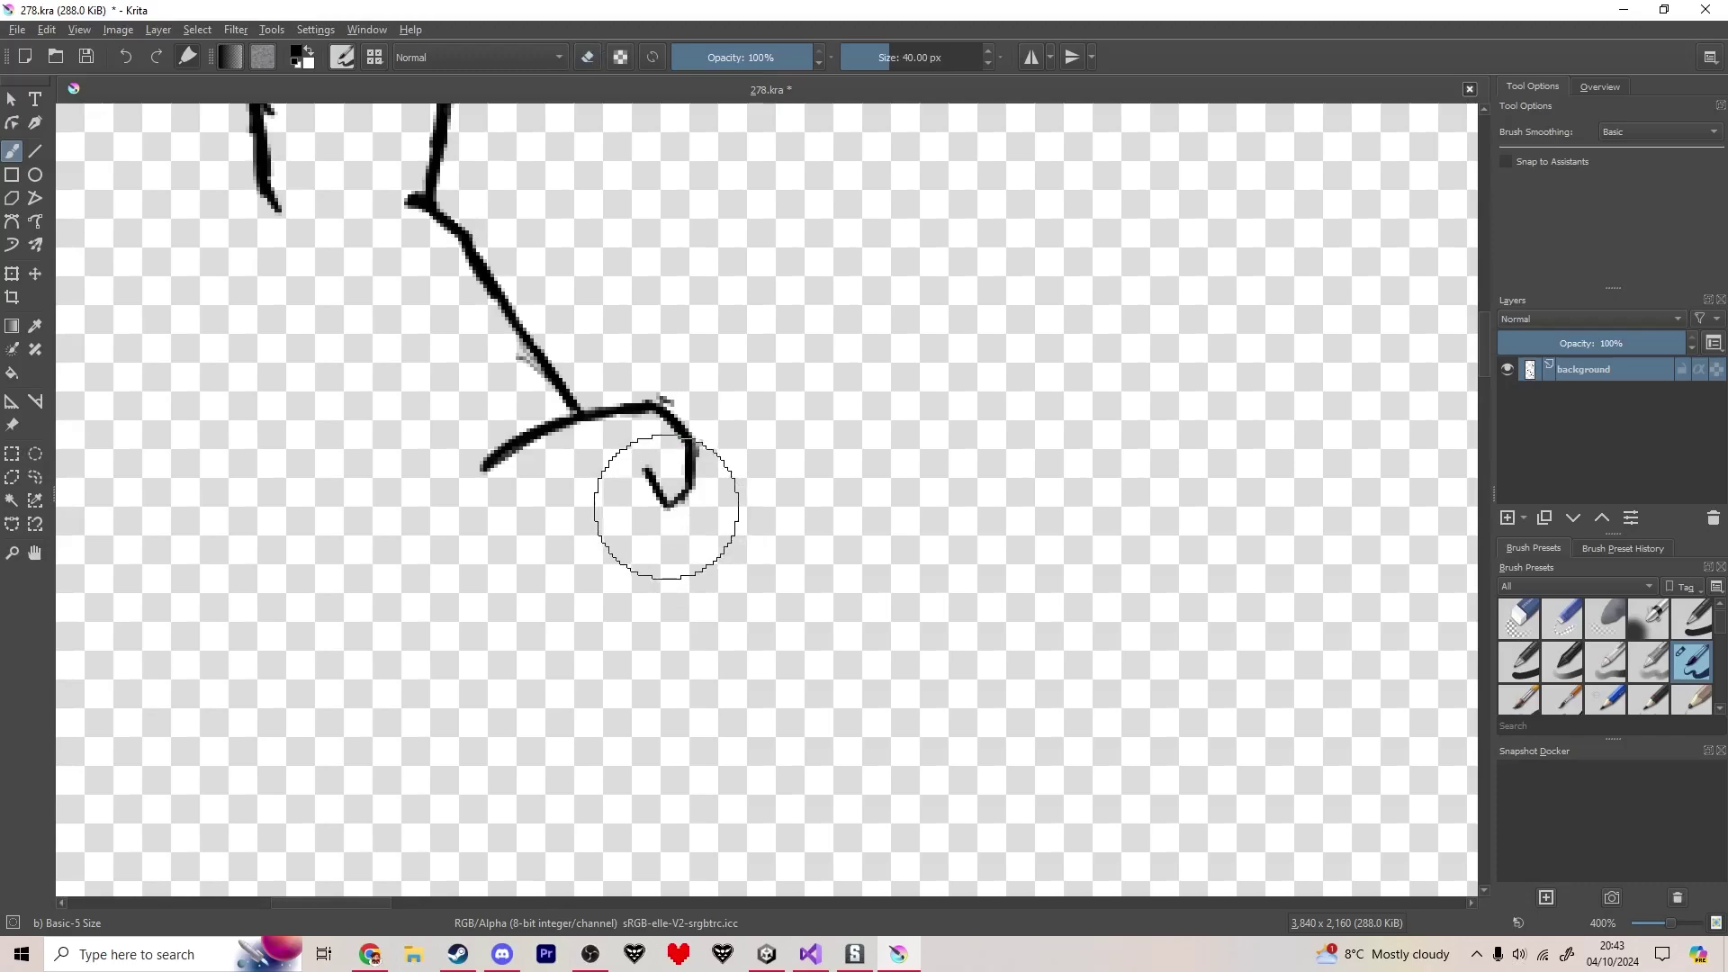
{"action": "mouse_move", "coordinate": [711, 529]}
{"action": "left_mouse_down"}
{"action": "mouse_move", "coordinate": [663, 572]}
{"action": "mouse_move", "coordinate": [638, 544]}
{"action": "mouse_move", "coordinate": [669, 504]}
{"action": "mouse_move", "coordinate": [653, 563]}
{"action": "mouse_move", "coordinate": [631, 529]}
{"action": "left_mouse_up"}
{"action": "key", "text": "e"}
{"action": "key", "text": "e"}
{"action": "left_click", "coordinate": [633, 534]}
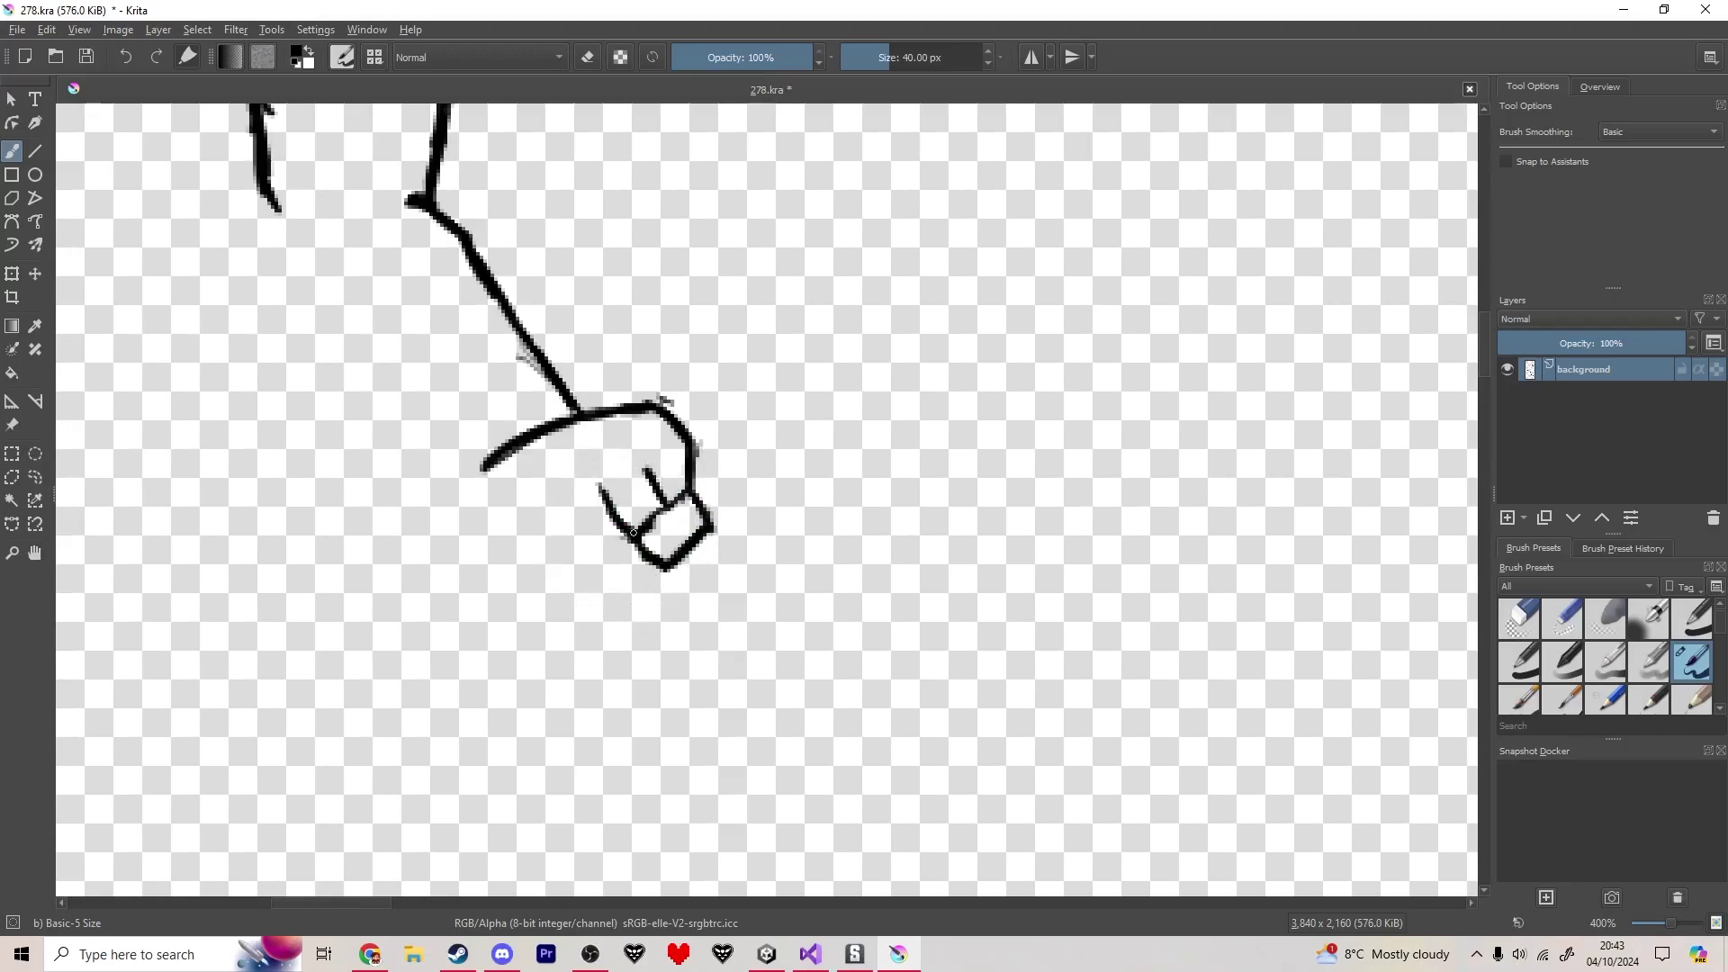
{"action": "left_click_drag", "start_coordinate": [568, 547], "coordinate": [551, 519]}
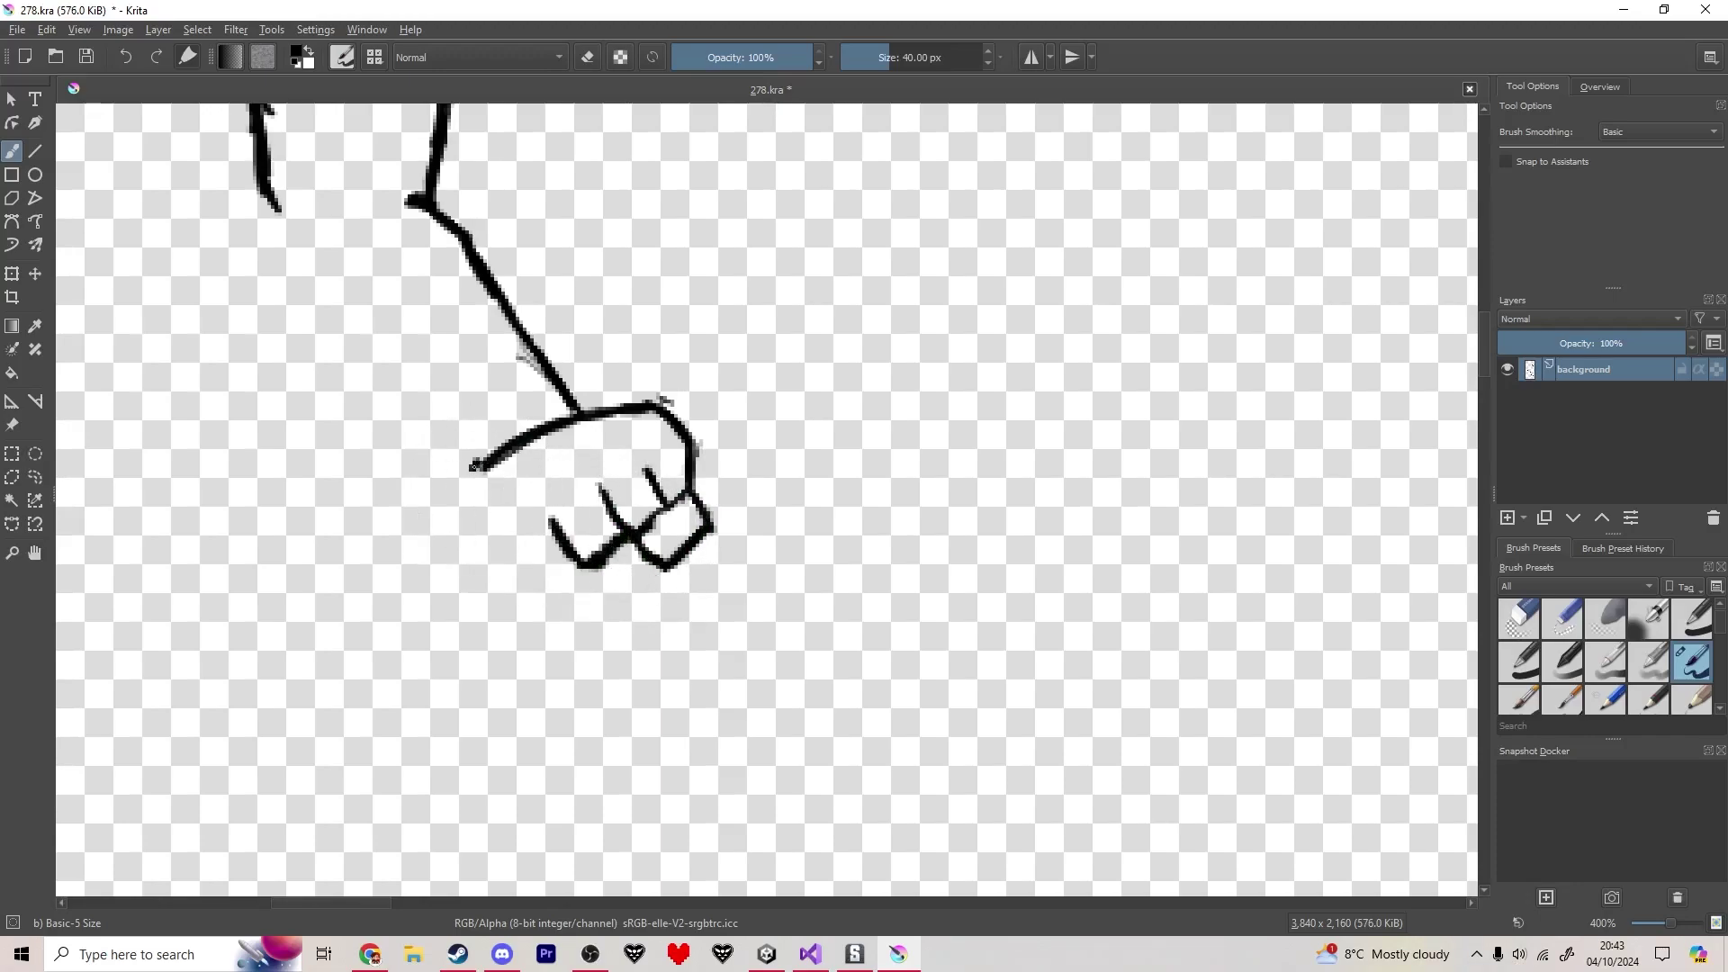
- Trim the wrist end of the fist's top line and draw the remaining fist outline and outer forearm up to the elbow
{"action": "key", "text": "e"}
{"action": "left_click", "coordinate": [484, 477]}
{"action": "key", "text": "e"}
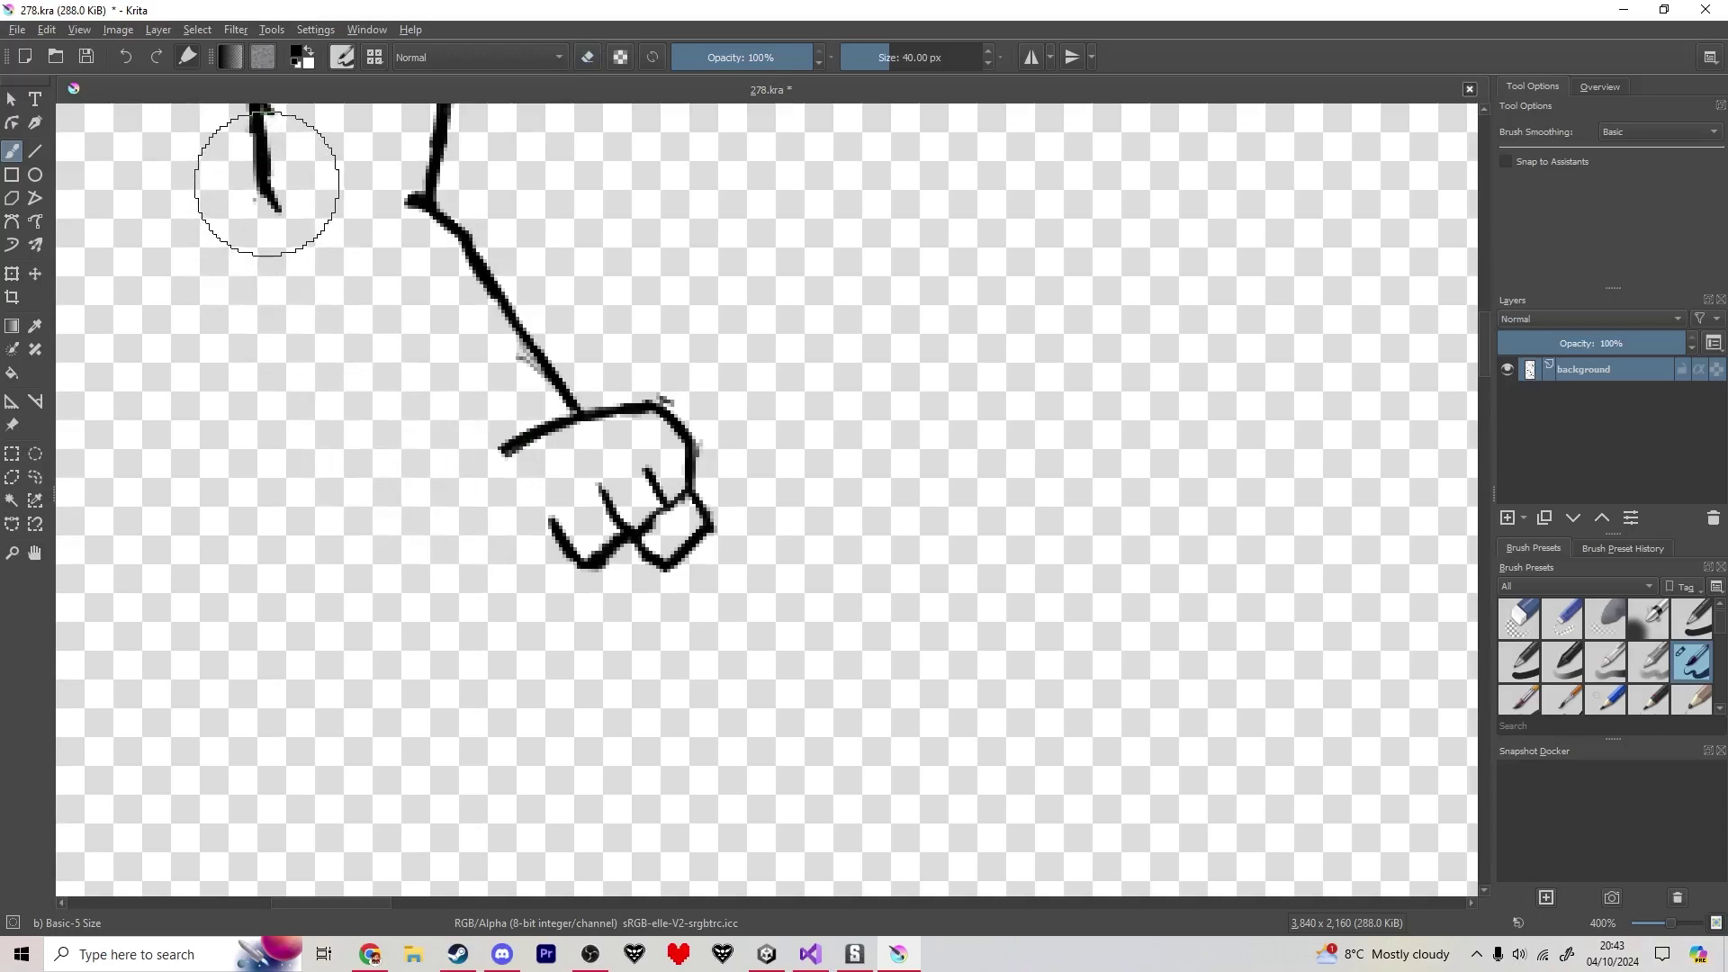
{"action": "mouse_move", "coordinate": [267, 183]}
{"action": "left_mouse_down"}
{"action": "mouse_move", "coordinate": [355, 461]}
{"action": "mouse_move", "coordinate": [466, 551]}
{"action": "mouse_move", "coordinate": [595, 560]}
{"action": "left_mouse_up"}
{"action": "key", "text": "ctrl+z"}
{"action": "key", "text": "ctrl+z"}
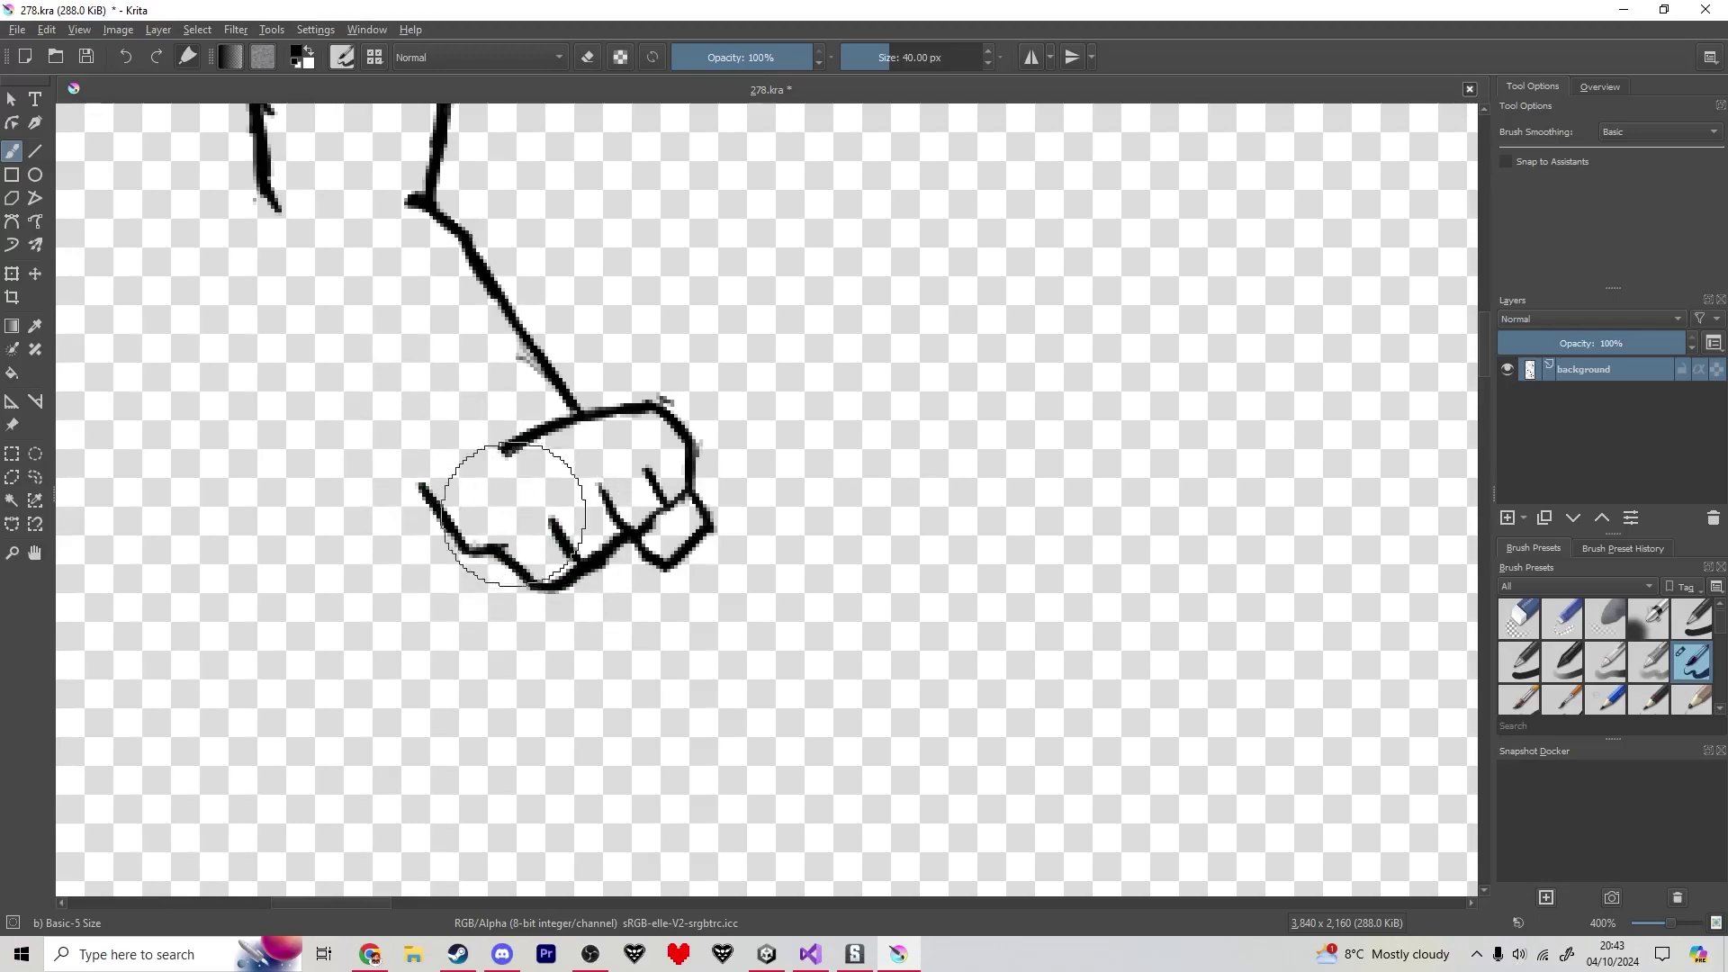
{"action": "left_click_drag", "start_coordinate": [435, 495], "coordinate": [389, 443]}
{"action": "mouse_move", "coordinate": [367, 417]}
{"action": "left_mouse_down"}
{"action": "mouse_move", "coordinate": [404, 447]}
{"action": "mouse_move", "coordinate": [283, 328]}
{"action": "mouse_move", "coordinate": [260, 194]}
{"action": "left_mouse_up"}
- Draw the long back and shoulder line, and the raised arm's upper edge ending in an open hand above the head
{"action": "key", "text": "2"}
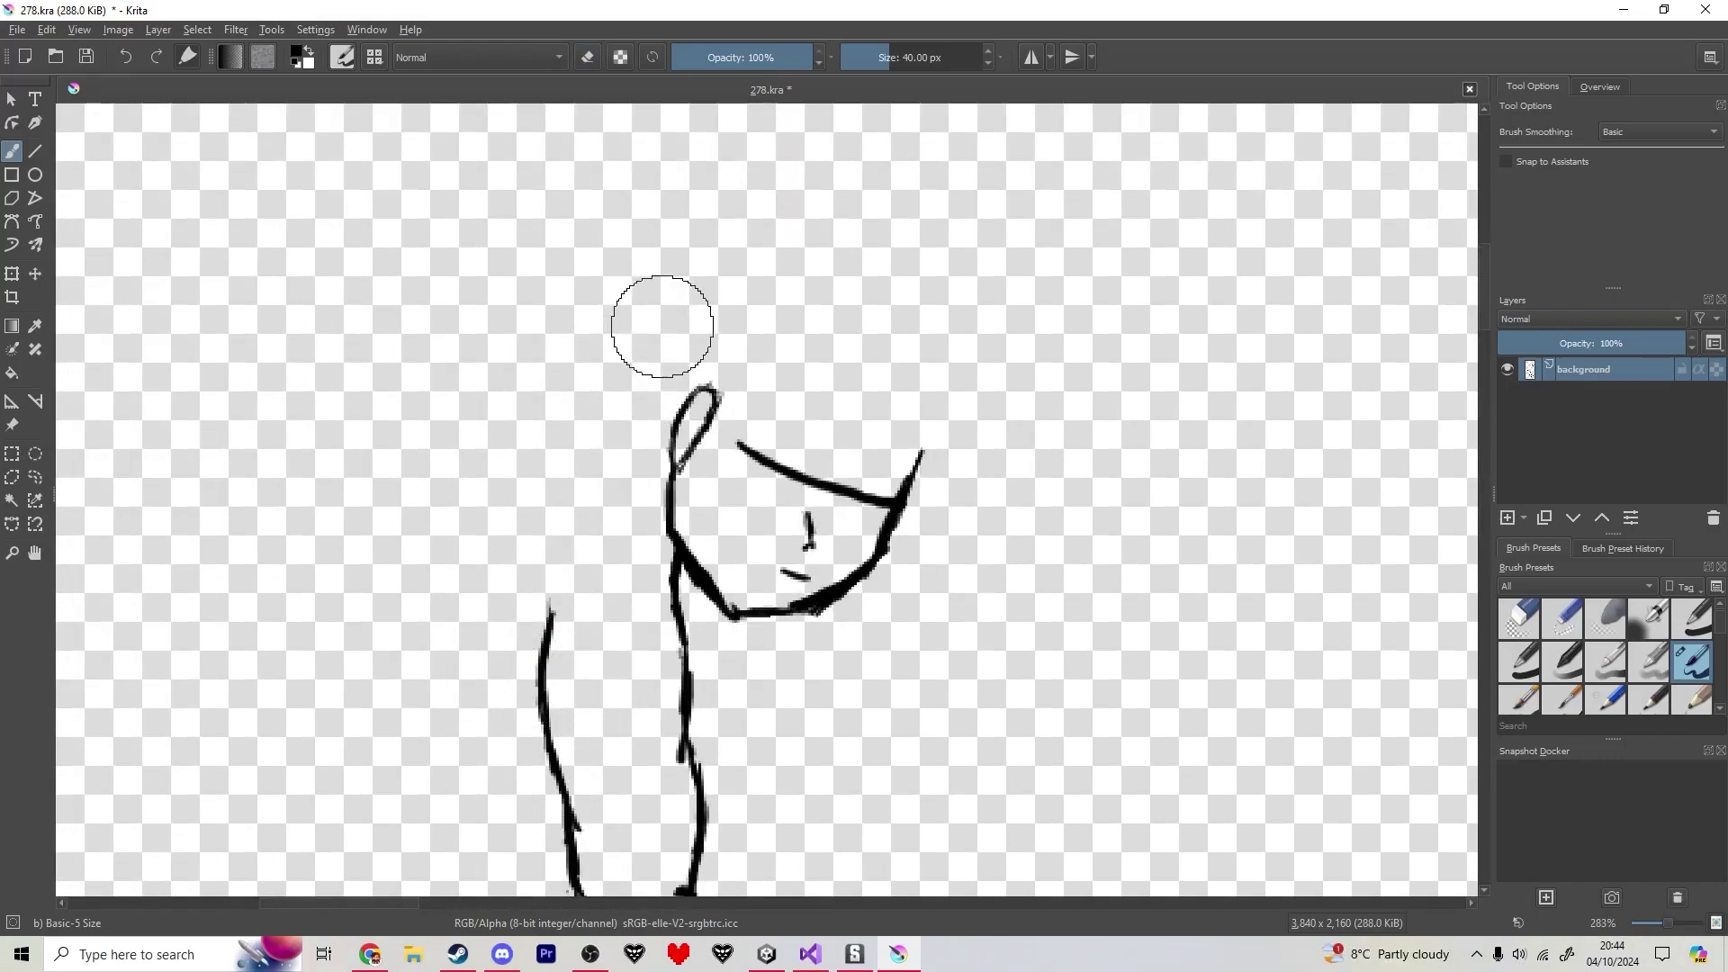
{"action": "mouse_move", "coordinate": [666, 321]}
{"action": "left_mouse_down"}
{"action": "mouse_move", "coordinate": [528, 366]}
{"action": "mouse_move", "coordinate": [434, 427]}
{"action": "mouse_move", "coordinate": [305, 606]}
{"action": "mouse_move", "coordinate": [236, 776]}
{"action": "left_mouse_up"}
{"action": "mouse_move", "coordinate": [538, 358]}
{"action": "left_mouse_down"}
{"action": "mouse_move", "coordinate": [618, 213]}
{"action": "mouse_move", "coordinate": [663, 177]}
{"action": "mouse_move", "coordinate": [886, 149]}
{"action": "left_mouse_up"}
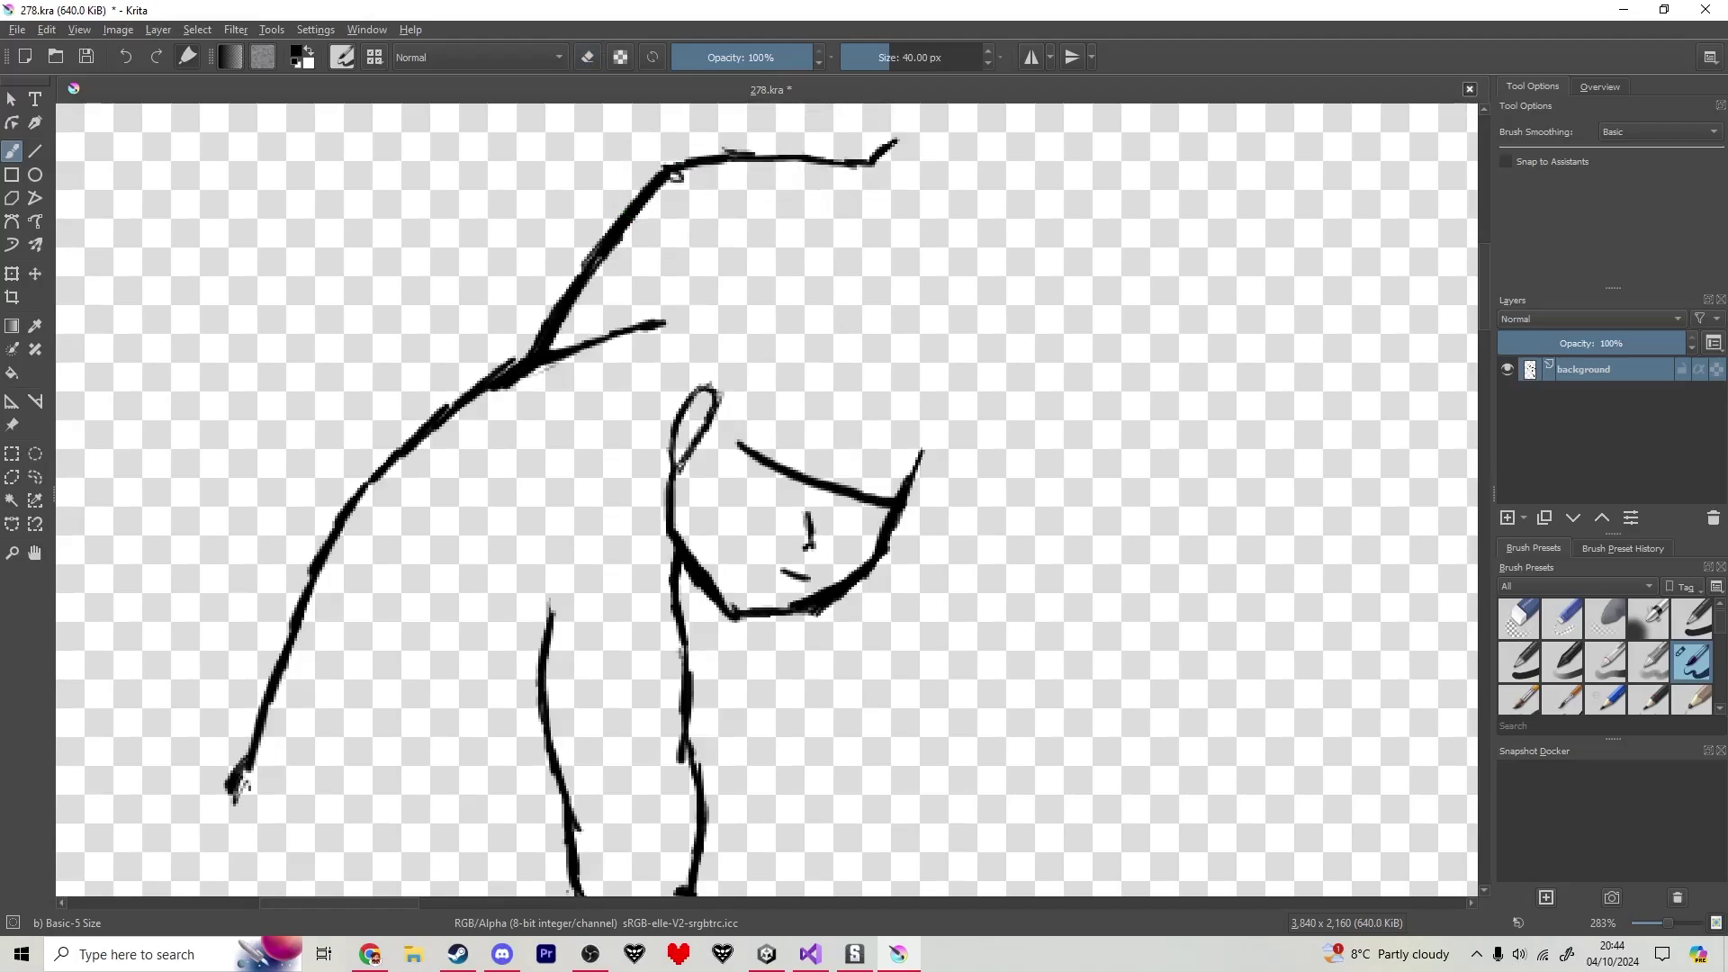
{"action": "left_click_drag", "start_coordinate": [923, 182], "coordinate": [976, 117]}
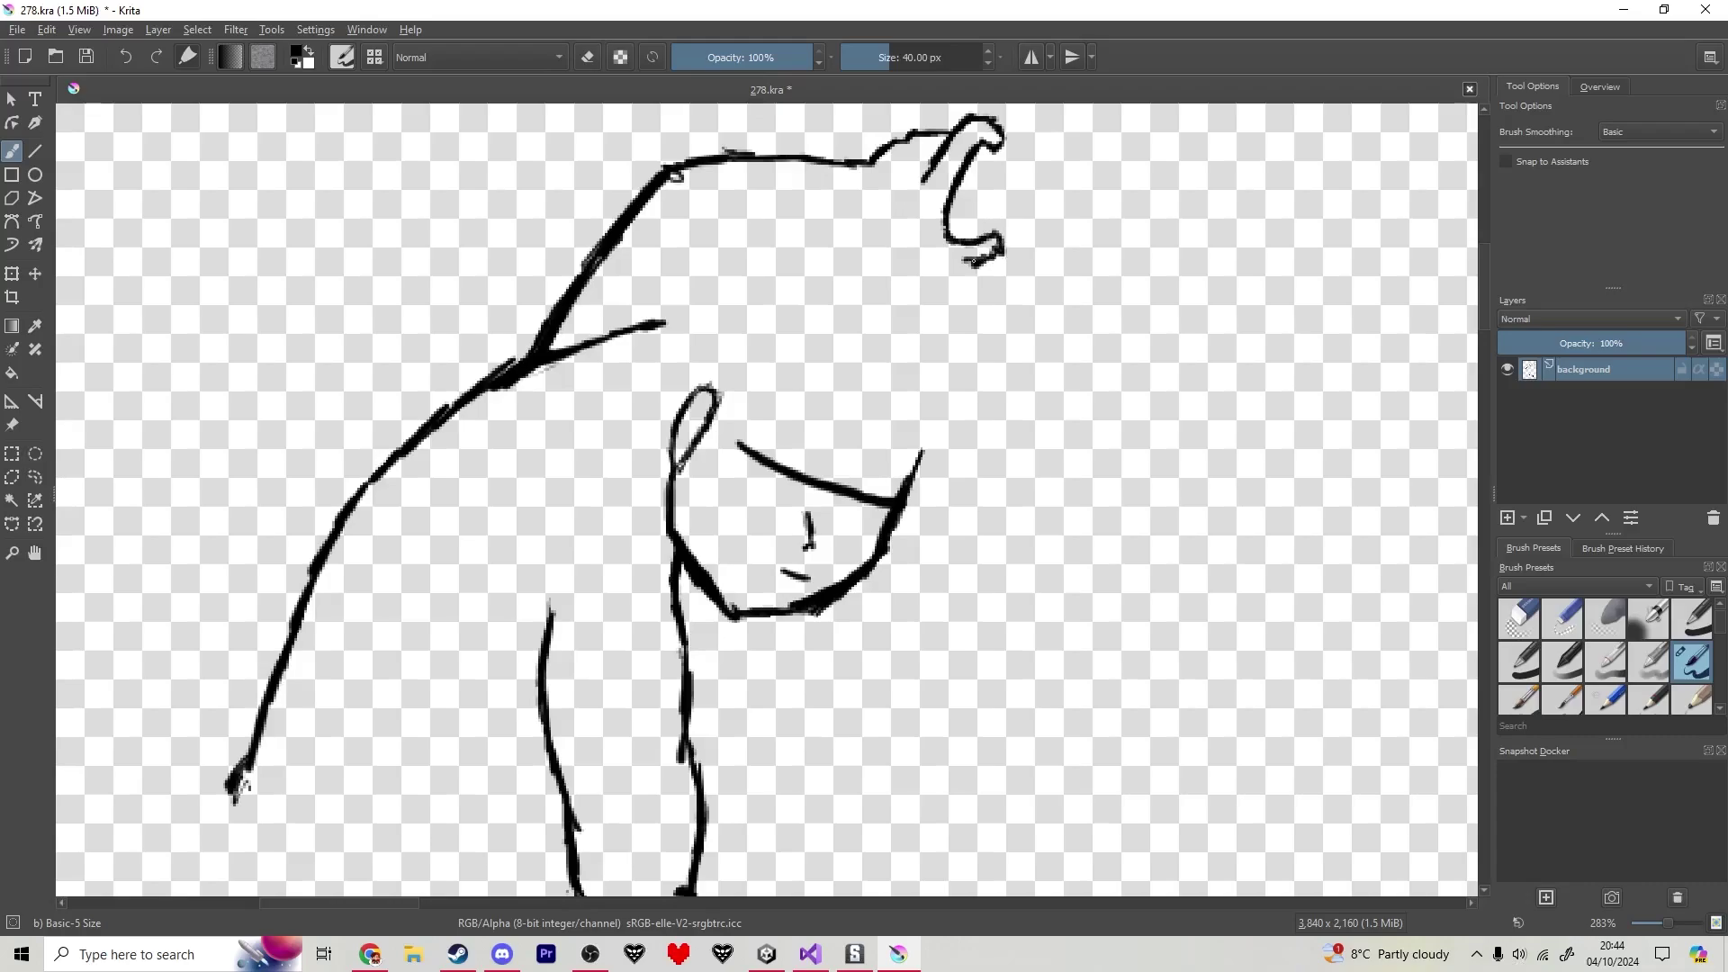
- Draw the raised arm's underside back from the hand and a curved muscle line crossing its inner end
{"action": "left_click_drag", "start_coordinate": [973, 261], "coordinate": [743, 269]}
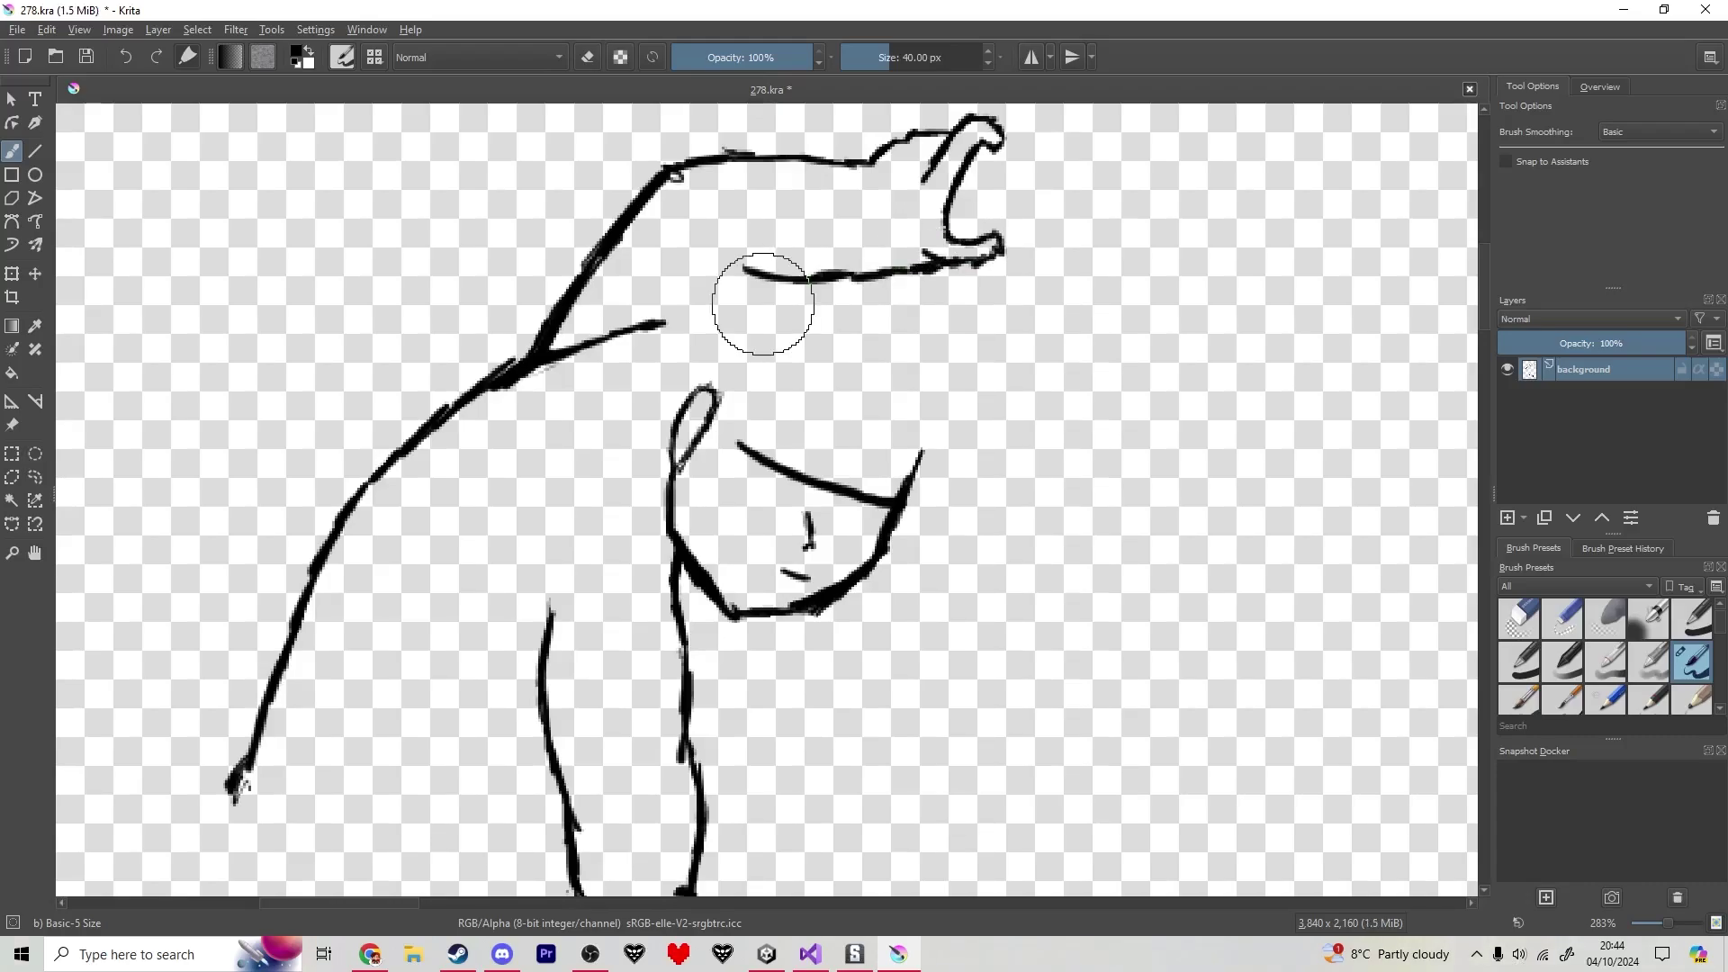
{"action": "left_click_drag", "start_coordinate": [723, 200], "coordinate": [769, 273]}
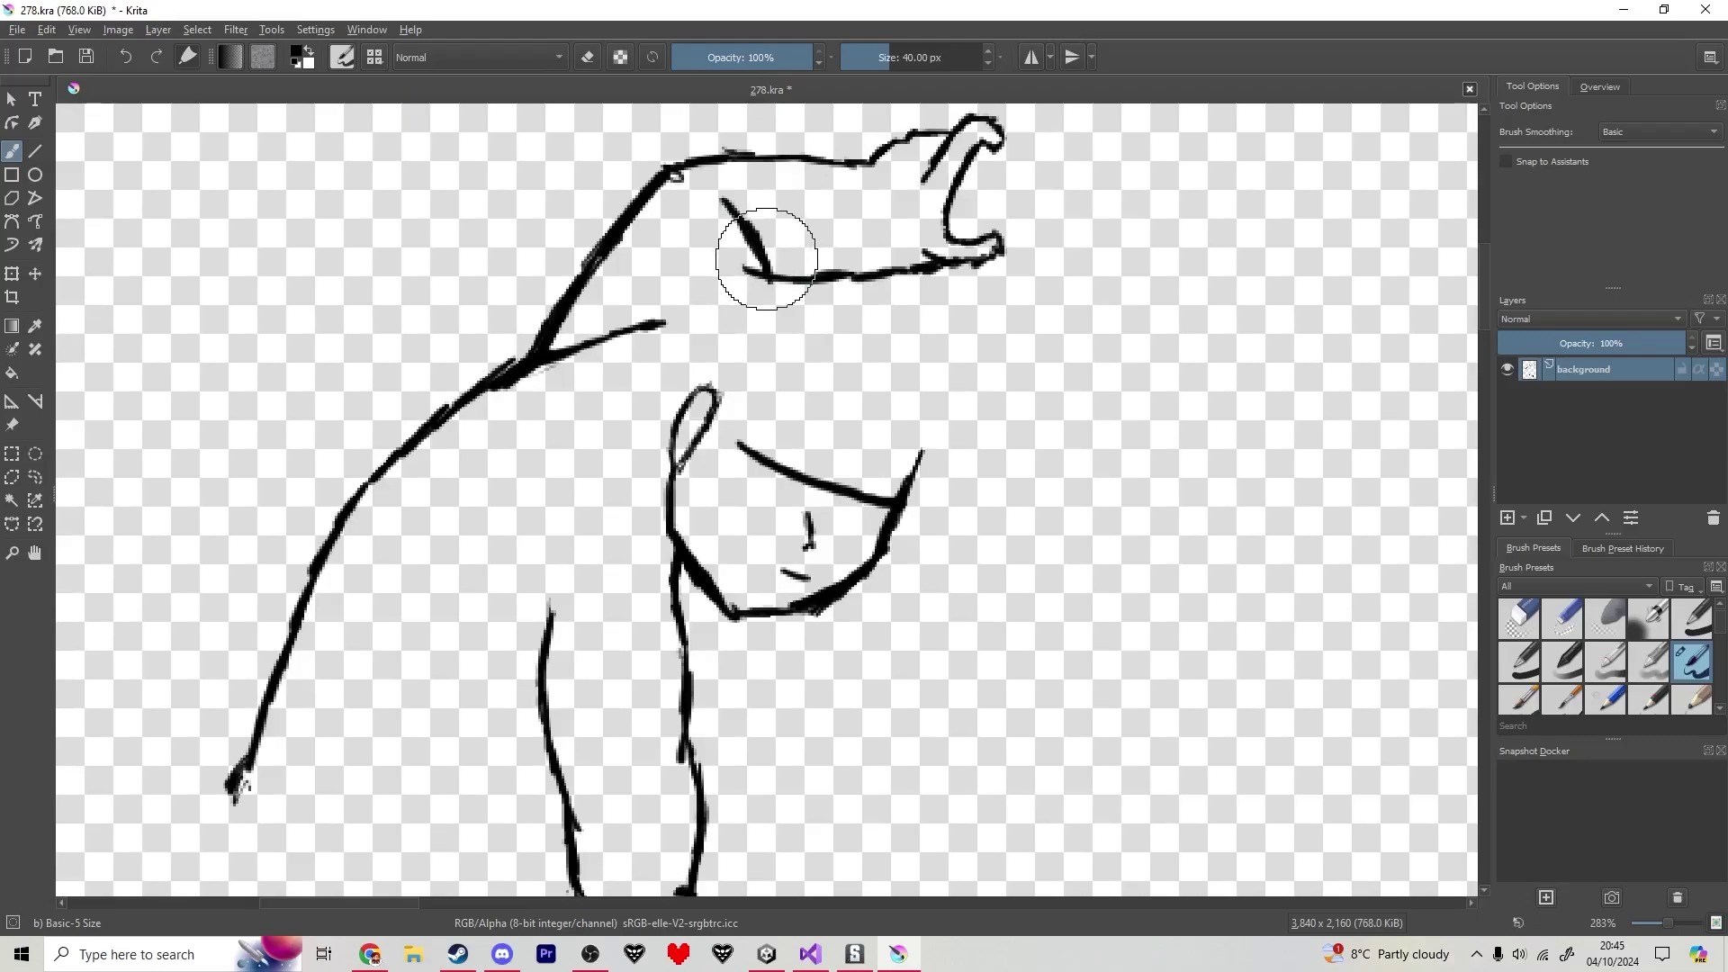
{"action": "key", "text": "ctrl+z"}
{"action": "mouse_move", "coordinate": [709, 214]}
{"action": "left_mouse_down"}
{"action": "mouse_move", "coordinate": [764, 279]}
{"action": "mouse_move", "coordinate": [729, 354]}
{"action": "mouse_move", "coordinate": [762, 321]}
{"action": "left_mouse_up"}
- Outline the jagged hair beside the ear, along the fringe above the forehead and out to a pointed spike at the far side
{"action": "scroll", "coordinate": [733, 334], "scroll_direction": "down", "scroll_amount": 5}
{"action": "scroll", "coordinate": [736, 333], "scroll_direction": "up", "scroll_amount": 6}
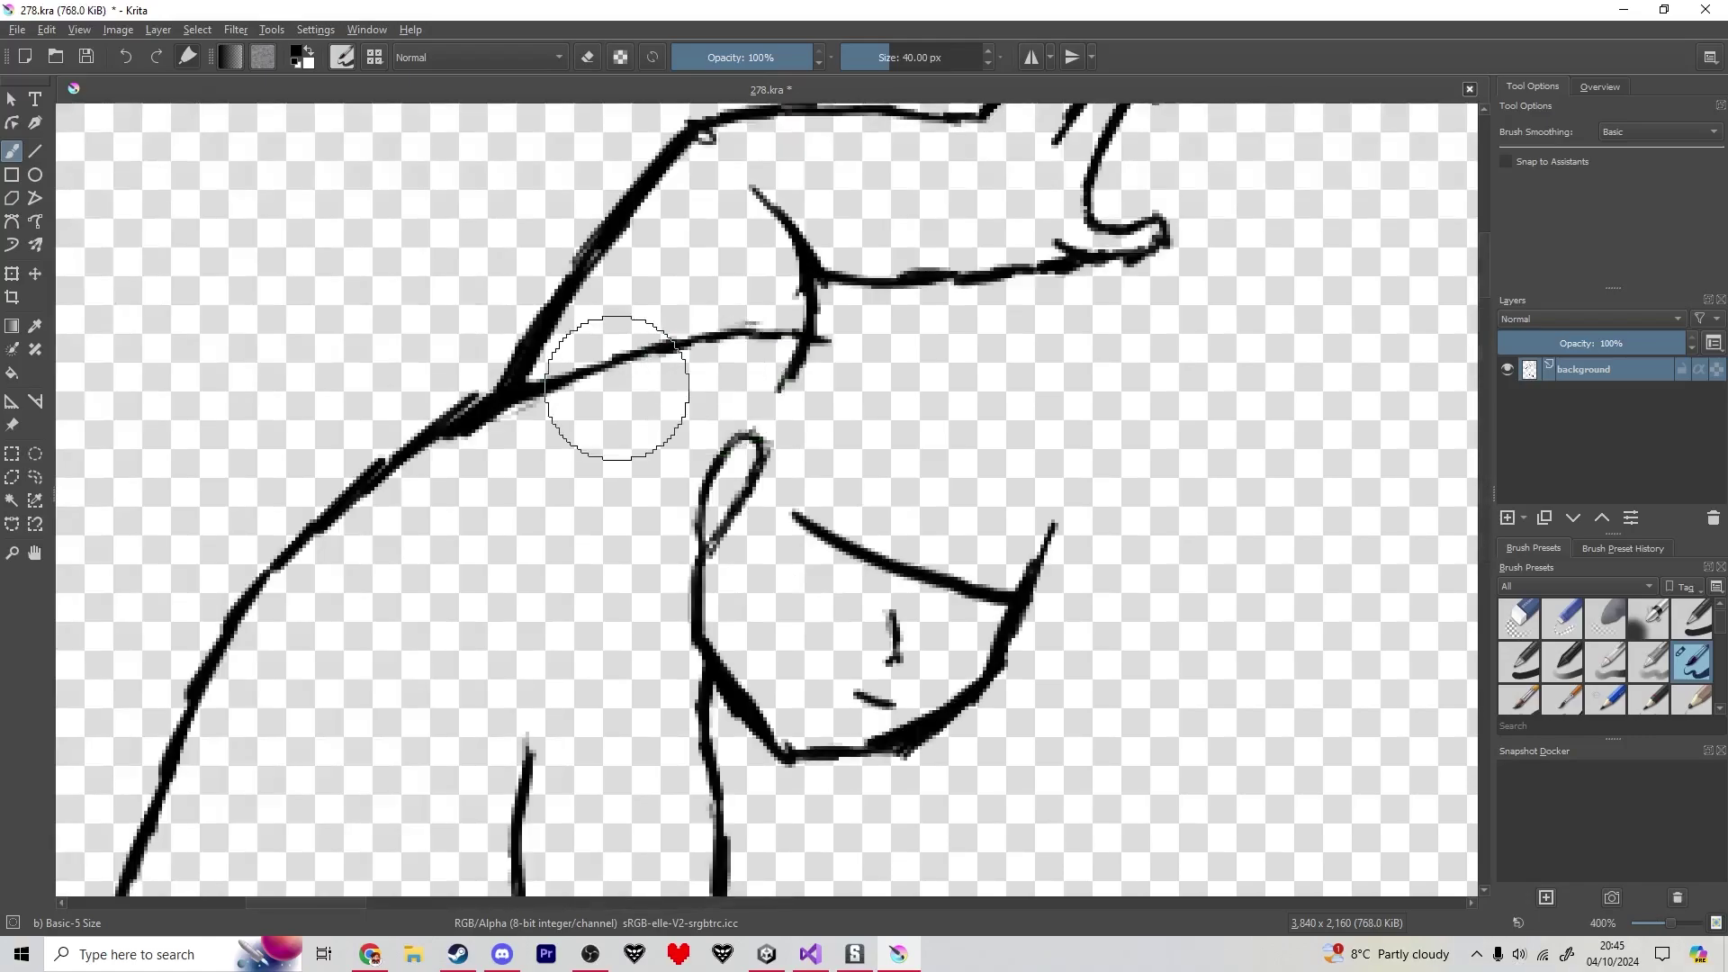
{"action": "left_click_drag", "start_coordinate": [801, 525], "coordinate": [742, 369]}
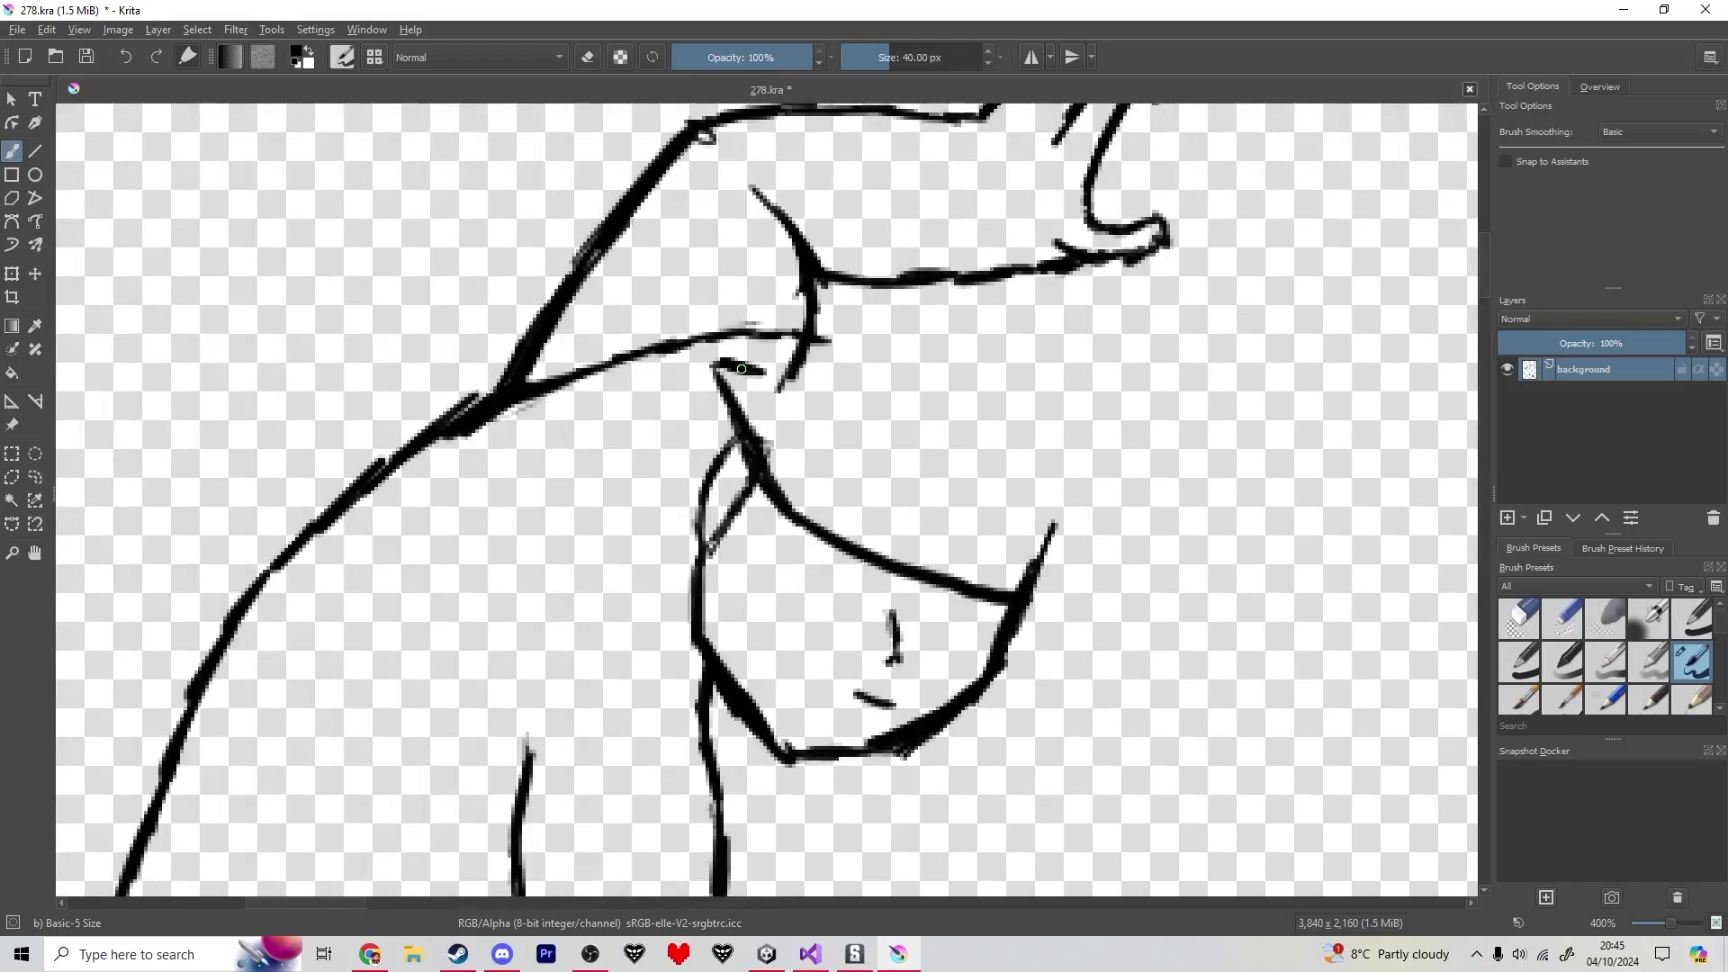
{"action": "key", "text": "ctrl+z"}
{"action": "mouse_move", "coordinate": [746, 430]}
{"action": "left_mouse_down"}
{"action": "mouse_move", "coordinate": [785, 487]}
{"action": "mouse_move", "coordinate": [723, 254]}
{"action": "left_mouse_up"}
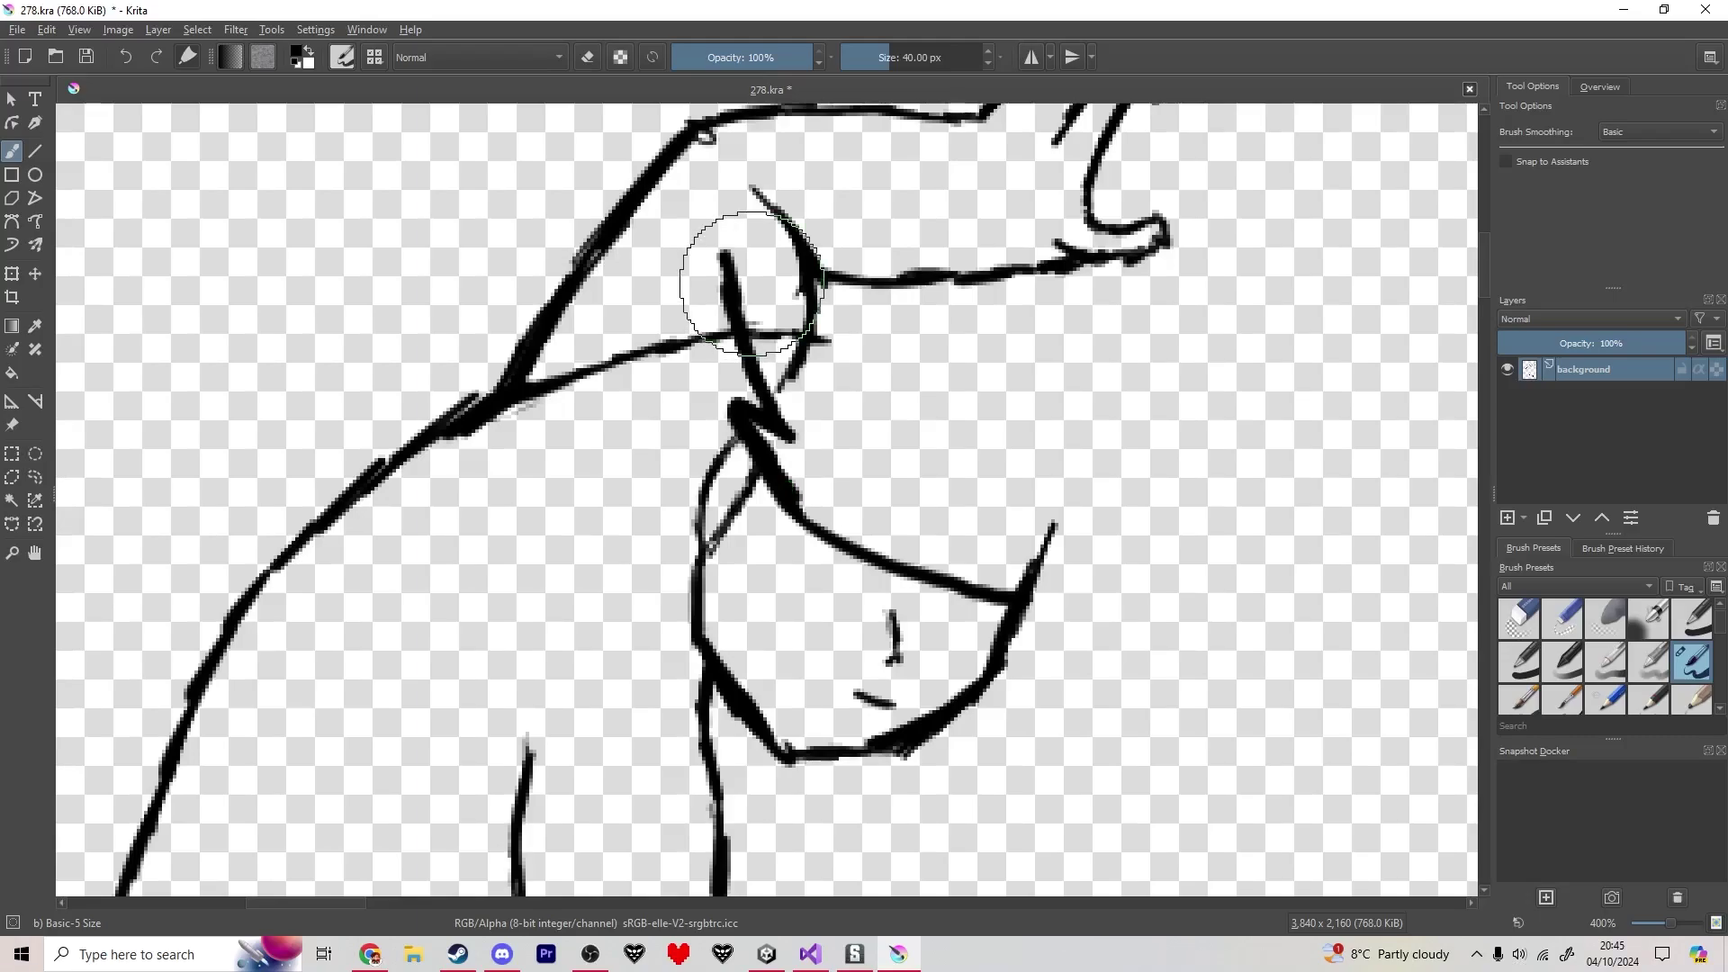
{"action": "mouse_move", "coordinate": [807, 459]}
{"action": "left_mouse_down"}
{"action": "mouse_move", "coordinate": [804, 479]}
{"action": "mouse_move", "coordinate": [842, 471]}
{"action": "left_mouse_up"}
{"action": "mouse_move", "coordinate": [813, 506]}
{"action": "left_mouse_down"}
{"action": "mouse_move", "coordinate": [880, 463]}
{"action": "mouse_move", "coordinate": [857, 486]}
{"action": "mouse_move", "coordinate": [882, 515]}
{"action": "mouse_move", "coordinate": [953, 472]}
{"action": "mouse_move", "coordinate": [966, 487]}
{"action": "mouse_move", "coordinate": [960, 552]}
{"action": "mouse_move", "coordinate": [1044, 524]}
{"action": "left_mouse_up"}
{"action": "mouse_move", "coordinate": [1060, 546]}
{"action": "left_mouse_down"}
{"action": "mouse_move", "coordinate": [1133, 534]}
{"action": "mouse_move", "coordinate": [1091, 561]}
{"action": "mouse_move", "coordinate": [1050, 514]}
{"action": "mouse_move", "coordinate": [1066, 538]}
{"action": "mouse_move", "coordinate": [1041, 528]}
{"action": "mouse_move", "coordinate": [1093, 538]}
{"action": "mouse_move", "coordinate": [1186, 502]}
{"action": "mouse_move", "coordinate": [1223, 413]}
{"action": "mouse_move", "coordinate": [1168, 513]}
{"action": "mouse_move", "coordinate": [1234, 378]}
{"action": "mouse_move", "coordinate": [1169, 435]}
{"action": "left_mouse_up"}
{"action": "mouse_move", "coordinate": [761, 272]}
{"action": "left_mouse_down"}
{"action": "mouse_move", "coordinate": [731, 260]}
{"action": "mouse_move", "coordinate": [837, 340]}
{"action": "mouse_move", "coordinate": [739, 259]}
{"action": "left_mouse_up"}
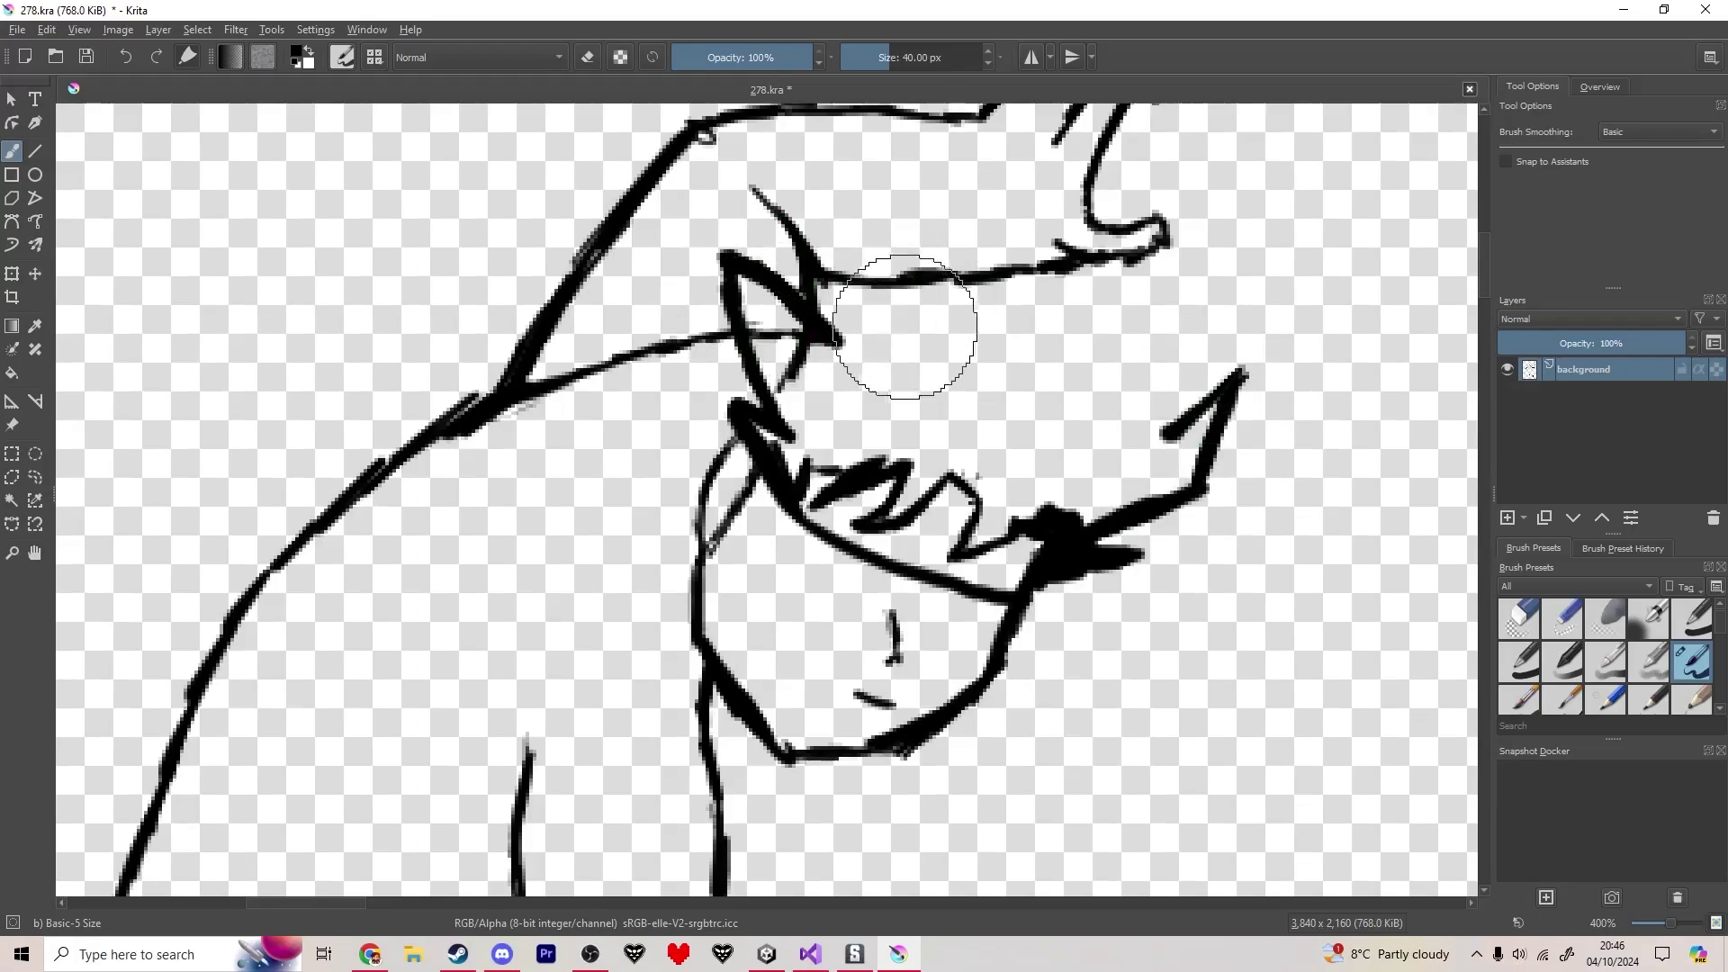
- Draw the spiky upper outline of the hair, joining the spikes on both sides of the head and undoing unwanted strokes
{"action": "mouse_move", "coordinate": [826, 317]}
{"action": "left_mouse_down"}
{"action": "mouse_move", "coordinate": [798, 261]}
{"action": "mouse_move", "coordinate": [891, 331]}
{"action": "mouse_move", "coordinate": [911, 308]}
{"action": "mouse_move", "coordinate": [971, 313]}
{"action": "mouse_move", "coordinate": [952, 221]}
{"action": "mouse_move", "coordinate": [1022, 329]}
{"action": "mouse_move", "coordinate": [1013, 279]}
{"action": "mouse_move", "coordinate": [1053, 369]}
{"action": "mouse_move", "coordinate": [1100, 265]}
{"action": "mouse_move", "coordinate": [1129, 276]}
{"action": "left_mouse_up"}
{"action": "key", "text": "ctrl+z"}
{"action": "mouse_move", "coordinate": [1146, 351]}
{"action": "left_mouse_down"}
{"action": "mouse_move", "coordinate": [1148, 410]}
{"action": "mouse_move", "coordinate": [1141, 303]}
{"action": "mouse_move", "coordinate": [1100, 254]}
{"action": "mouse_move", "coordinate": [1091, 335]}
{"action": "mouse_move", "coordinate": [990, 279]}
{"action": "mouse_move", "coordinate": [937, 365]}
{"action": "mouse_move", "coordinate": [954, 335]}
{"action": "mouse_move", "coordinate": [829, 324]}
{"action": "mouse_move", "coordinate": [855, 378]}
{"action": "left_mouse_up"}
{"action": "mouse_move", "coordinate": [789, 318]}
{"action": "left_mouse_down"}
{"action": "mouse_move", "coordinate": [771, 332]}
{"action": "mouse_move", "coordinate": [810, 392]}
{"action": "mouse_move", "coordinate": [748, 270]}
{"action": "mouse_move", "coordinate": [805, 441]}
{"action": "mouse_move", "coordinate": [787, 462]}
{"action": "left_mouse_up"}
{"action": "key", "text": "ctrl+z"}
{"action": "key", "text": "ctrl+z"}
{"action": "key", "text": "ctrl+z"}
{"action": "key", "text": "ctrl+z"}
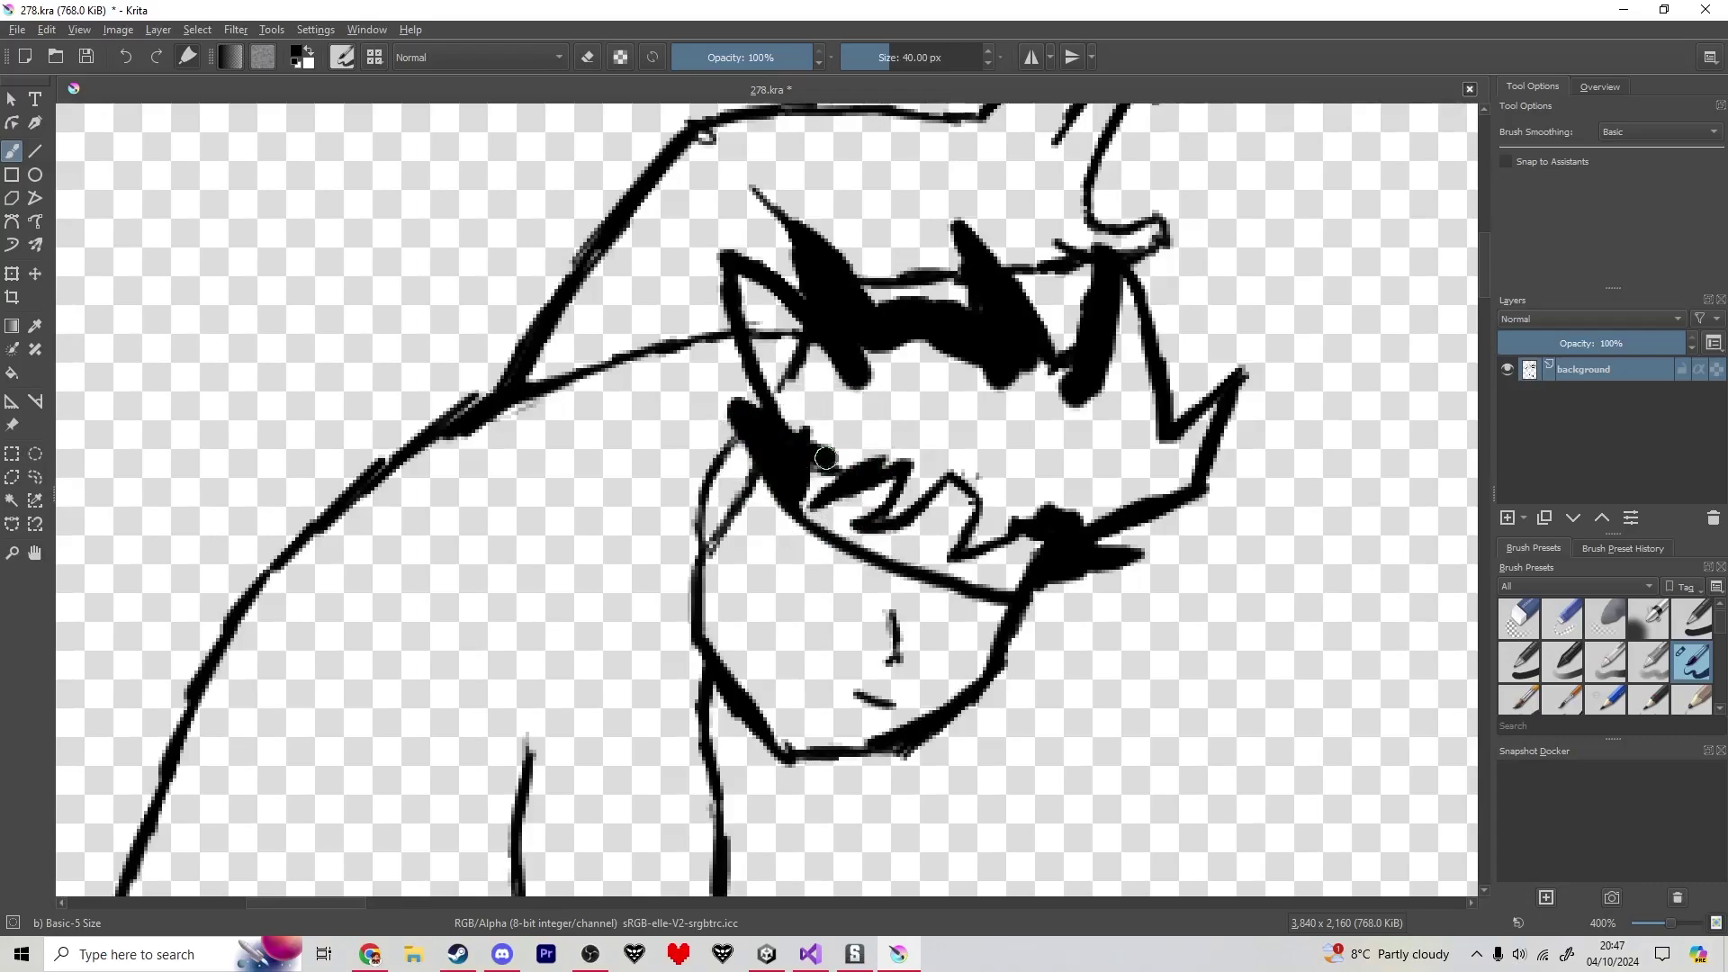
- Paint the hair solid black and erase the curved hairline running across the forehead below the fringe
{"action": "mouse_move", "coordinate": [825, 458]}
{"action": "left_mouse_down"}
{"action": "mouse_move", "coordinate": [864, 443]}
{"action": "mouse_move", "coordinate": [748, 288]}
{"action": "mouse_move", "coordinate": [875, 430]}
{"action": "mouse_move", "coordinate": [913, 360]}
{"action": "mouse_move", "coordinate": [996, 308]}
{"action": "mouse_move", "coordinate": [1076, 396]}
{"action": "mouse_move", "coordinate": [1116, 293]}
{"action": "mouse_move", "coordinate": [1155, 491]}
{"action": "mouse_move", "coordinate": [1223, 397]}
{"action": "left_mouse_up"}
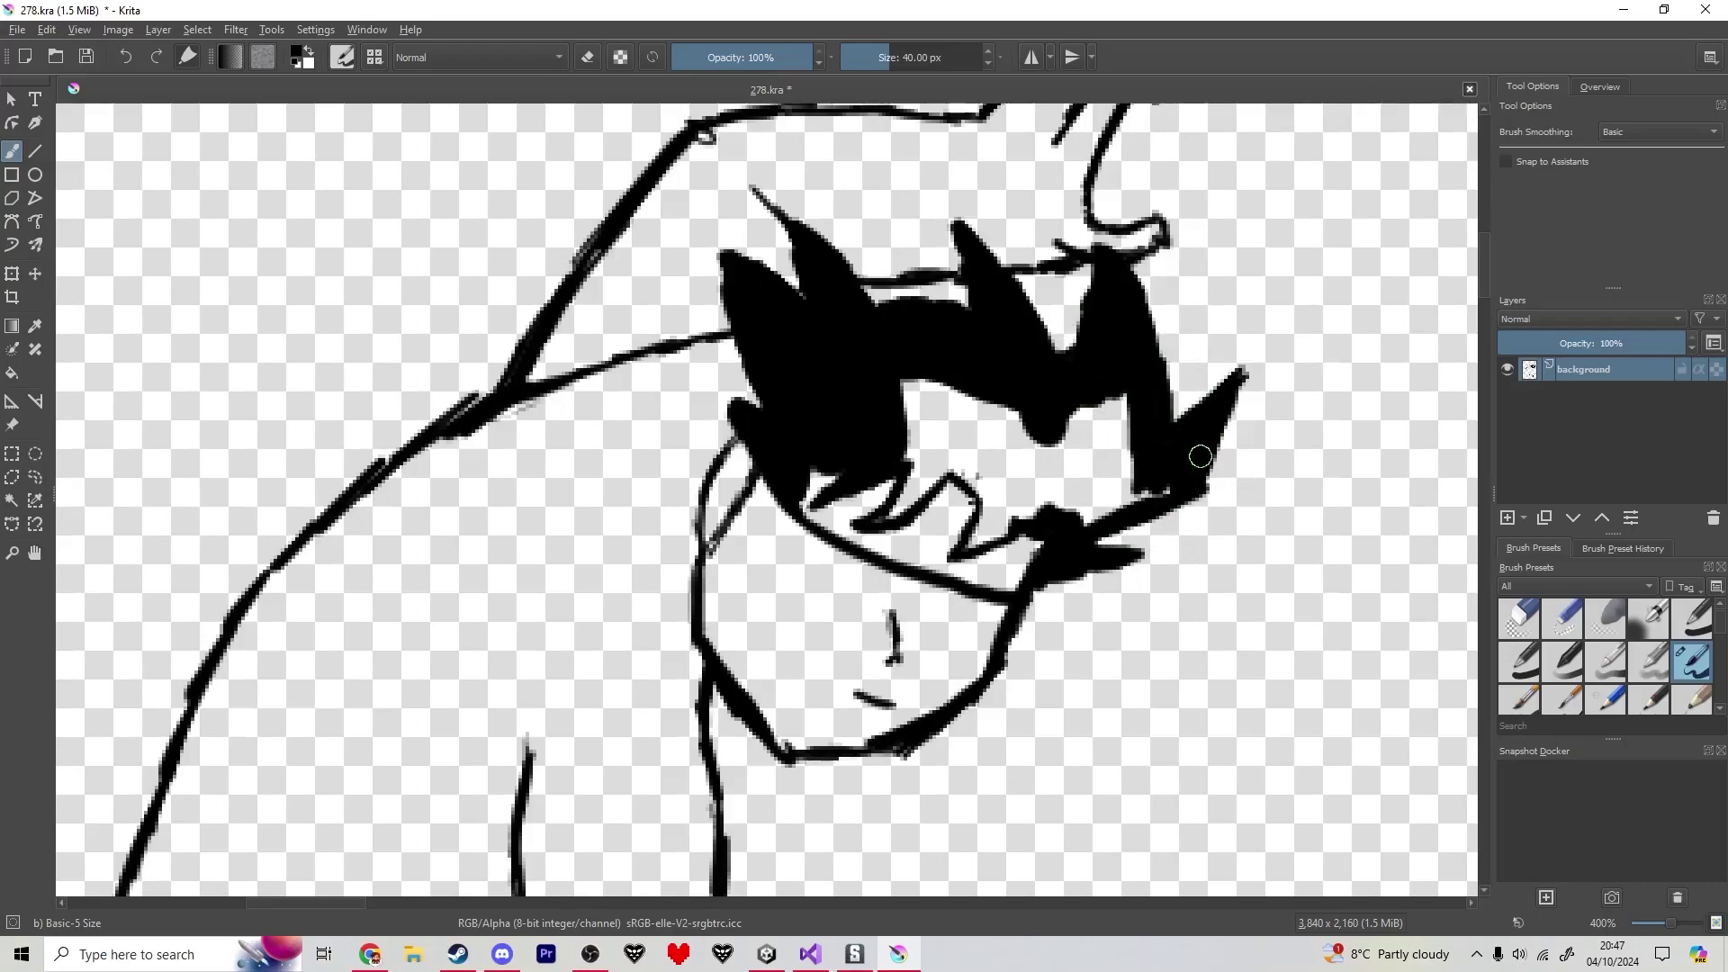
{"action": "mouse_move", "coordinate": [1201, 456]}
{"action": "left_mouse_down"}
{"action": "mouse_move", "coordinate": [1081, 516]}
{"action": "mouse_move", "coordinate": [1065, 486]}
{"action": "mouse_move", "coordinate": [930, 432]}
{"action": "mouse_move", "coordinate": [922, 480]}
{"action": "mouse_move", "coordinate": [945, 420]}
{"action": "mouse_move", "coordinate": [1015, 496]}
{"action": "left_mouse_up"}
{"action": "key", "text": "e"}
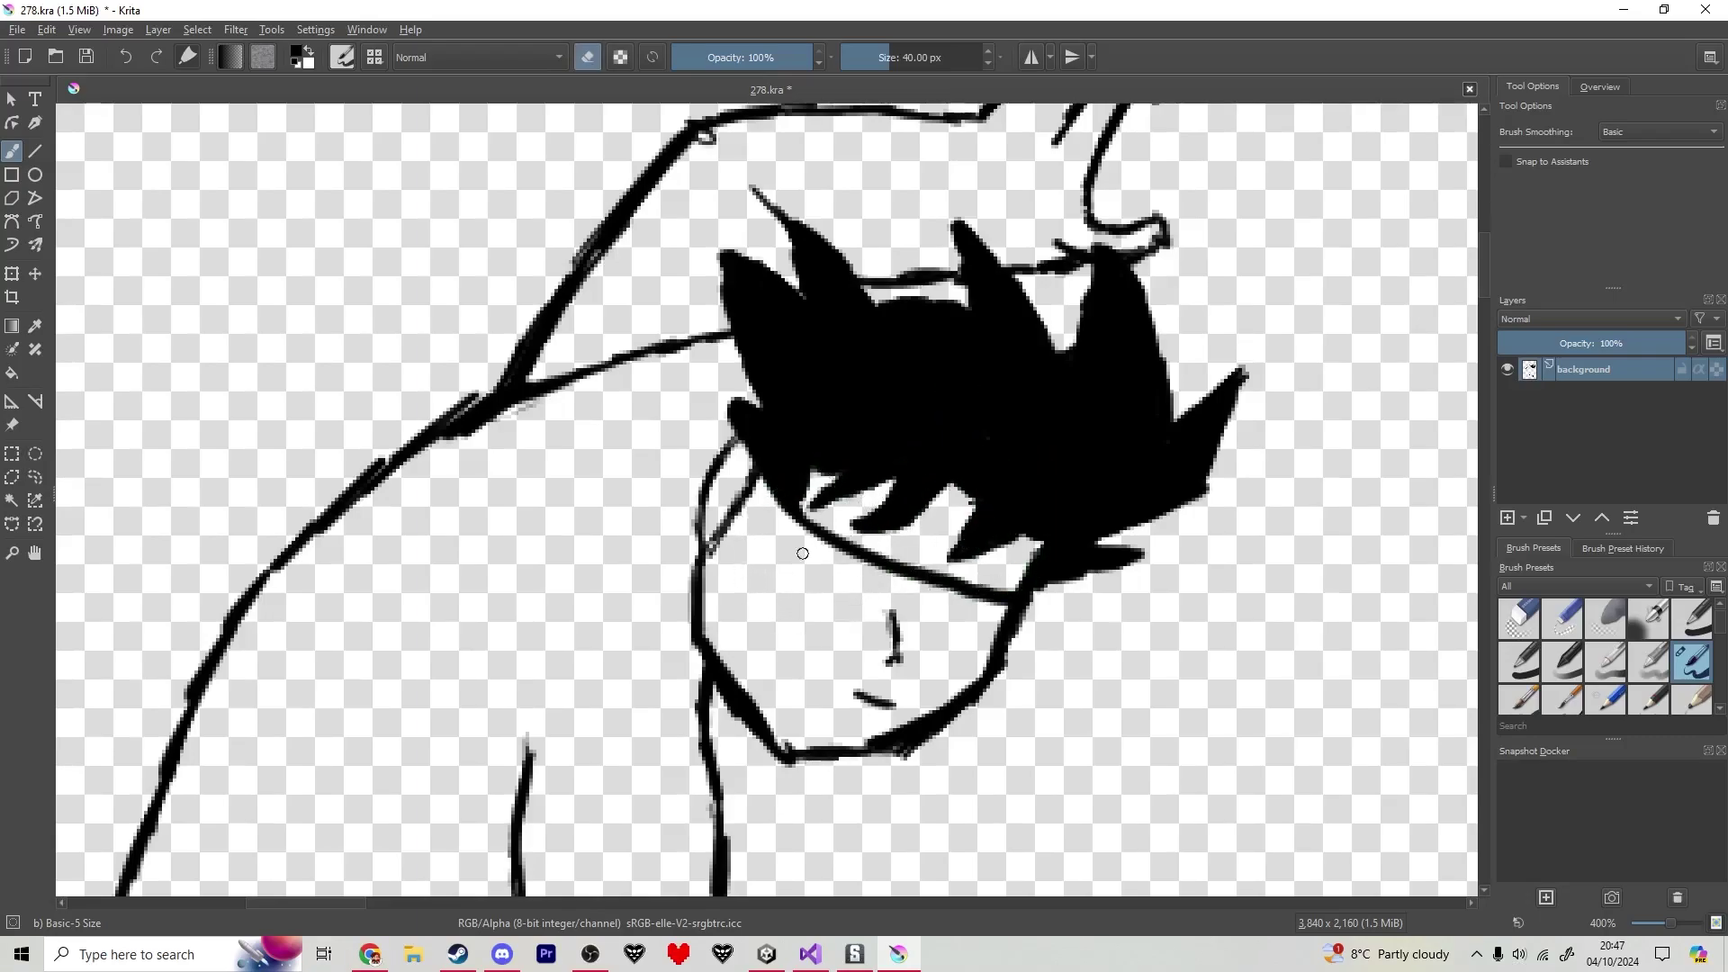
{"action": "mouse_move", "coordinate": [805, 522]}
{"action": "left_mouse_down"}
{"action": "mouse_move", "coordinate": [879, 564]}
{"action": "mouse_move", "coordinate": [1009, 594]}
{"action": "left_mouse_up"}
{"action": "key", "text": "e"}
- Draw the two narrowed eyes with slanted eyebrows and small pupils on either side of the nose
{"action": "left_click_drag", "start_coordinate": [801, 585], "coordinate": [853, 622]}
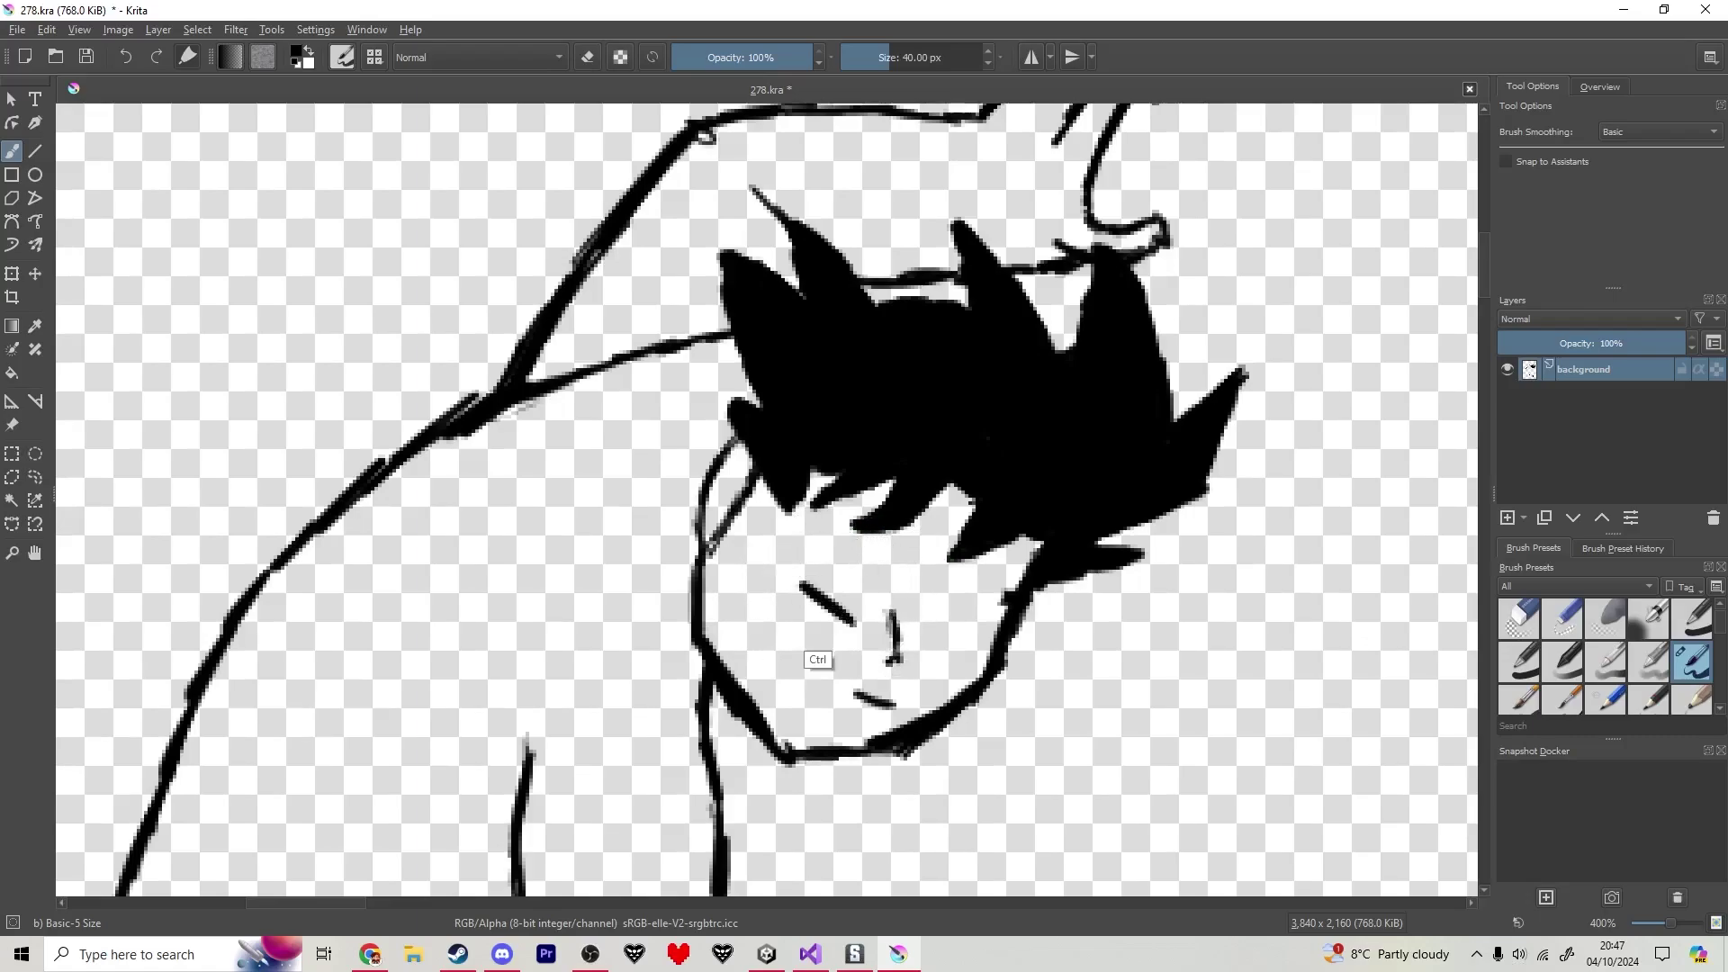
{"action": "left_click_drag", "start_coordinate": [811, 537], "coordinate": [848, 552]}
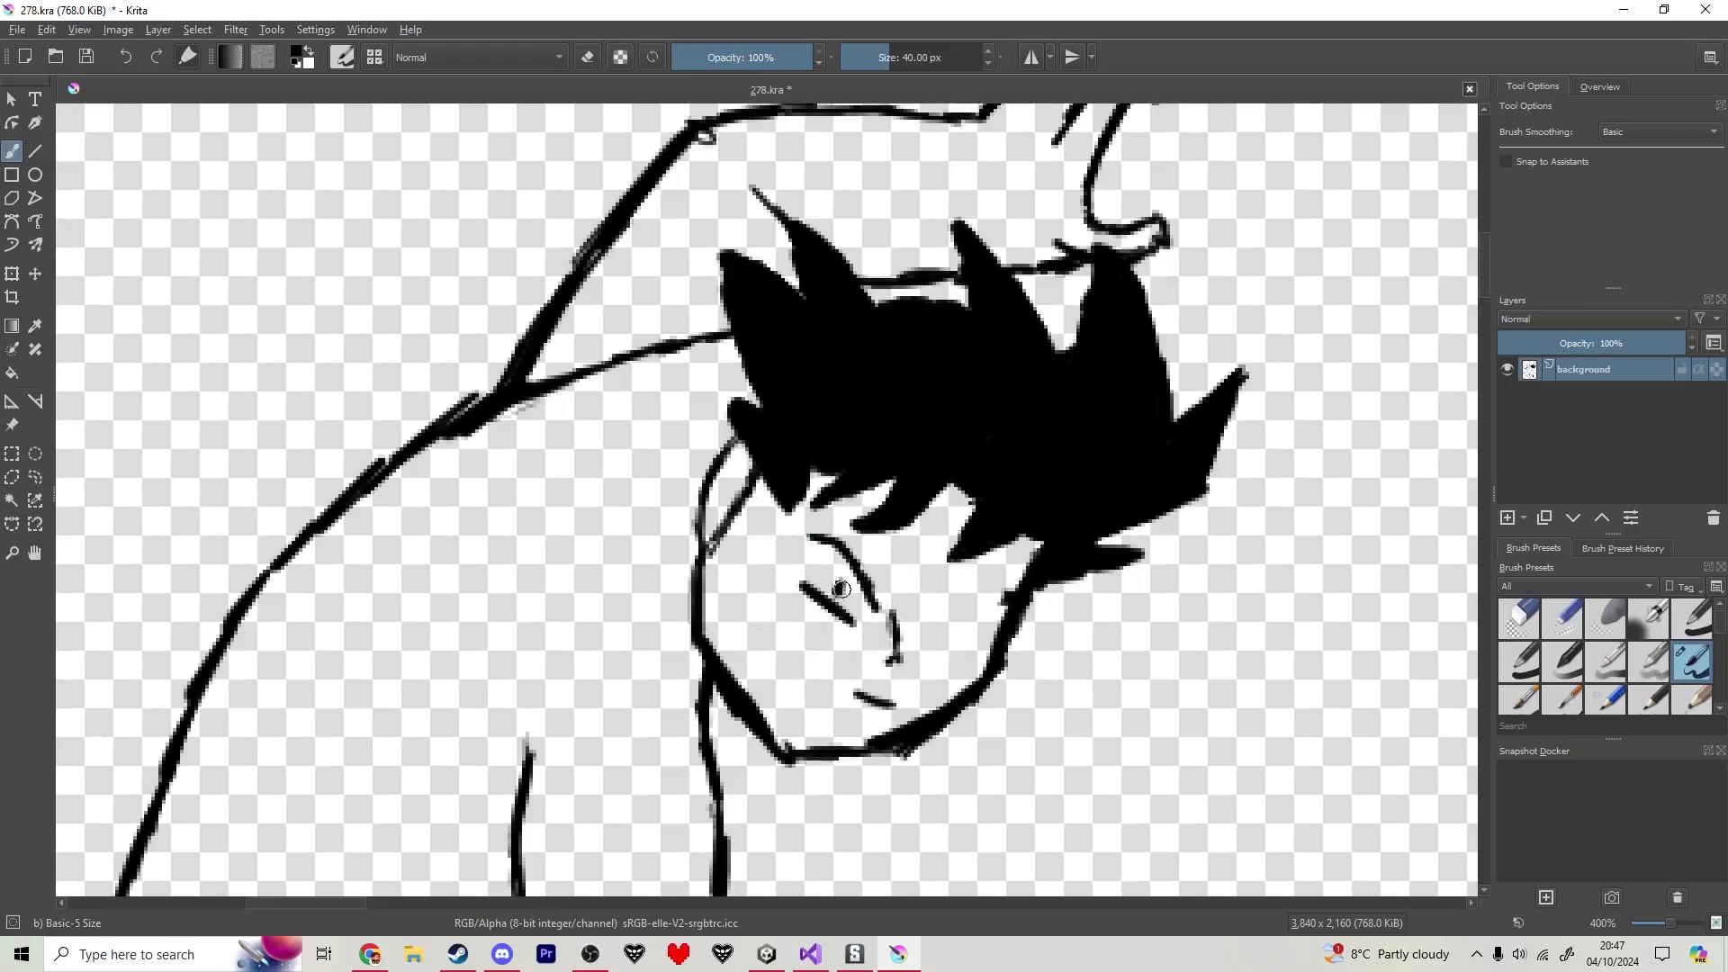
{"action": "left_click", "coordinate": [842, 588]}
{"action": "left_click_drag", "start_coordinate": [929, 650], "coordinate": [947, 654]}
{"action": "left_click_drag", "start_coordinate": [927, 634], "coordinate": [988, 607]}
{"action": "left_click", "coordinate": [954, 638]}
- Erase the bulging part of the figure's back outline and redraw it as a straighter line up to the shoulder
{"action": "scroll", "coordinate": [682, 488], "scroll_direction": "down", "scroll_amount": 6}
{"action": "scroll", "coordinate": [641, 493], "scroll_direction": "up", "scroll_amount": 5}
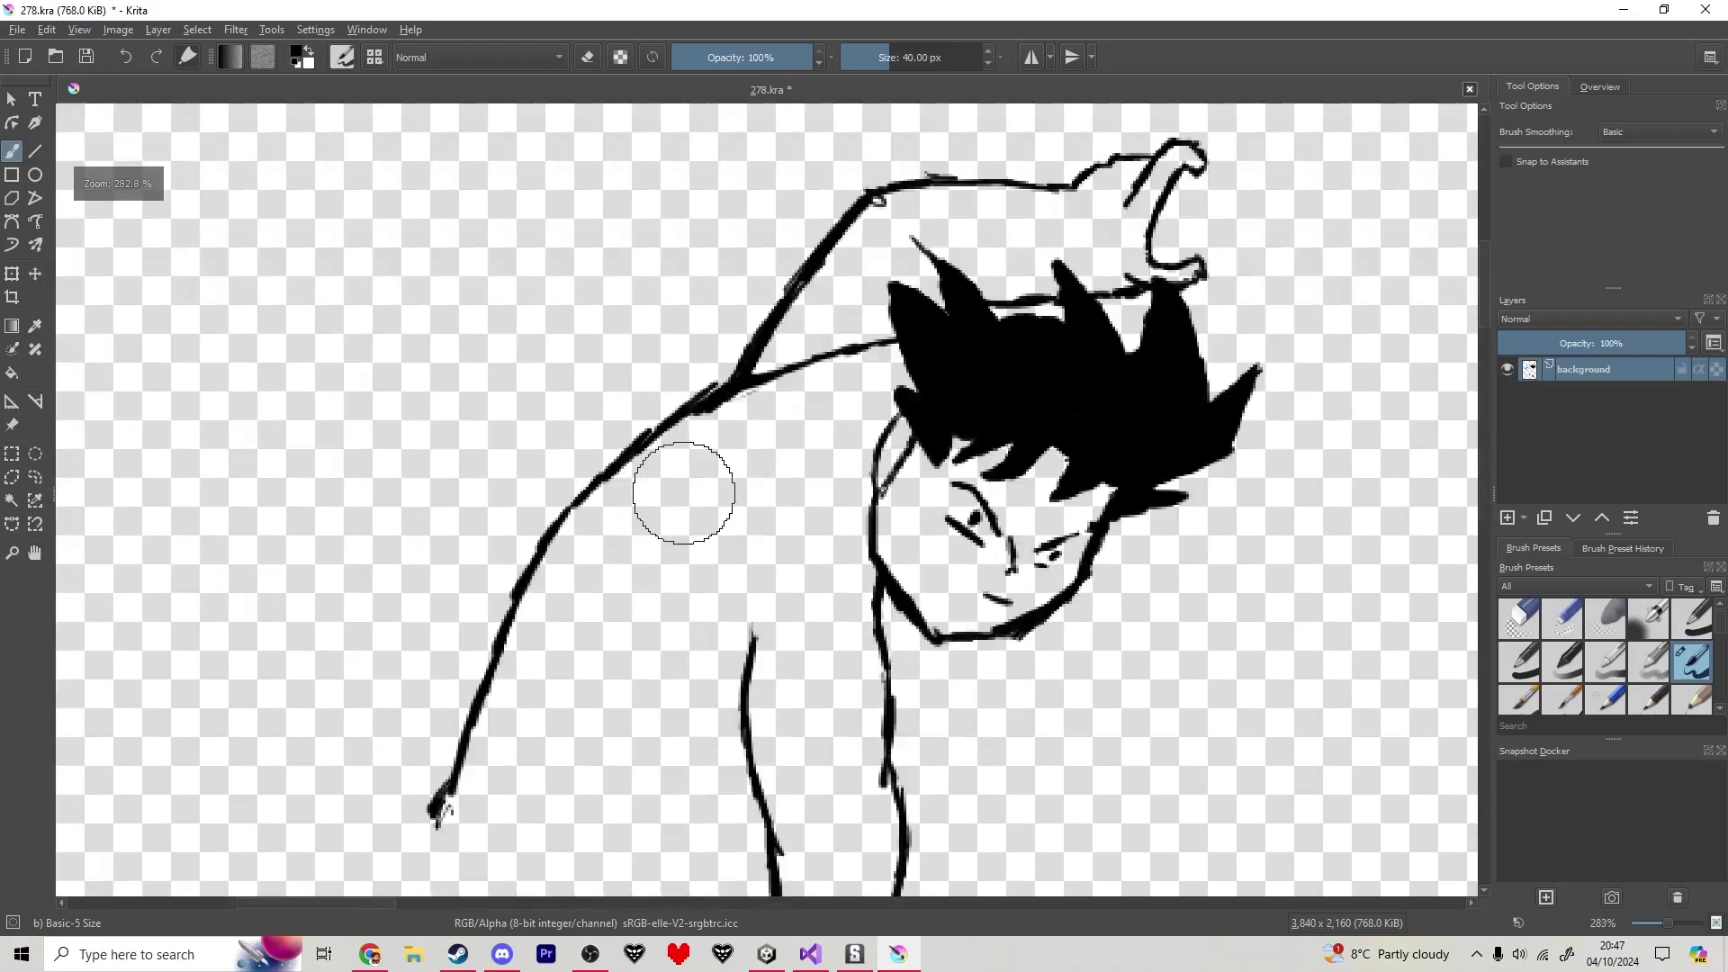
{"action": "key", "text": "e"}
{"action": "mouse_move", "coordinate": [630, 454]}
{"action": "left_mouse_down"}
{"action": "mouse_move", "coordinate": [536, 522]}
{"action": "mouse_move", "coordinate": [624, 464]}
{"action": "mouse_move", "coordinate": [458, 781]}
{"action": "mouse_move", "coordinate": [589, 581]}
{"action": "left_mouse_up"}
{"action": "key", "text": "e"}
{"action": "left_click_drag", "start_coordinate": [509, 698], "coordinate": [743, 389]}
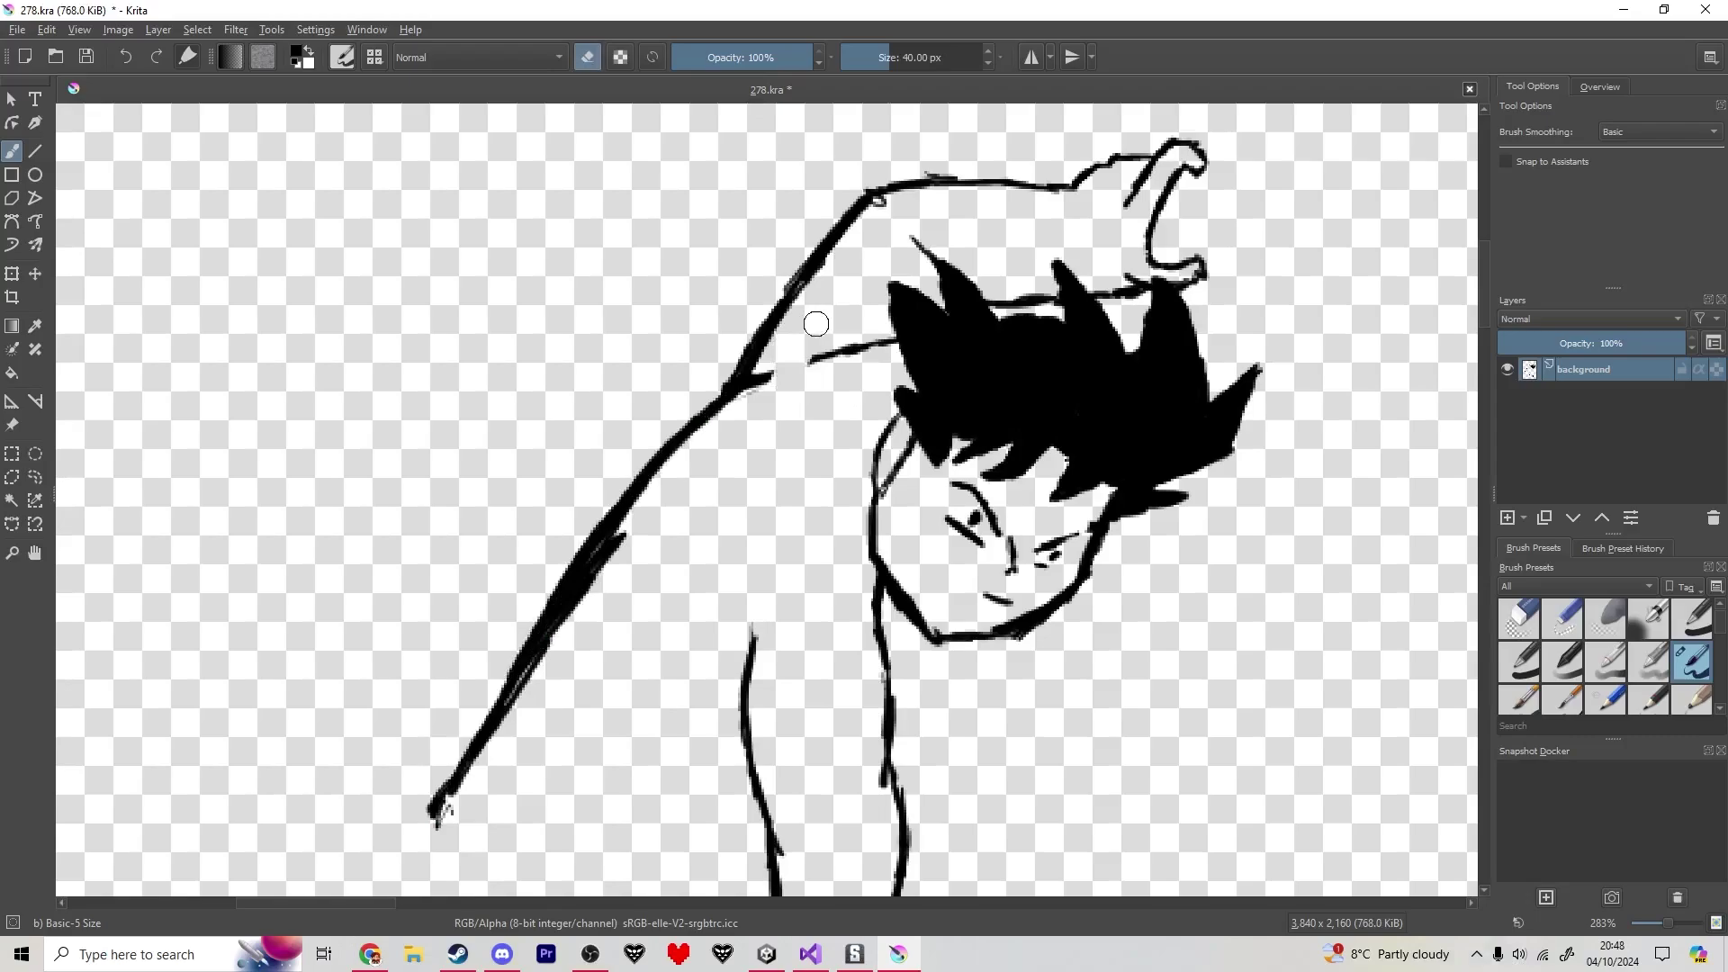
- Review the whole figure on the canvas and save the drawing
{"action": "key", "text": "minus"}
{"action": "key", "text": "minus"}
{"action": "key", "text": "minus"}
{"action": "key", "text": "minus"}
{"action": "key", "text": "minus"}
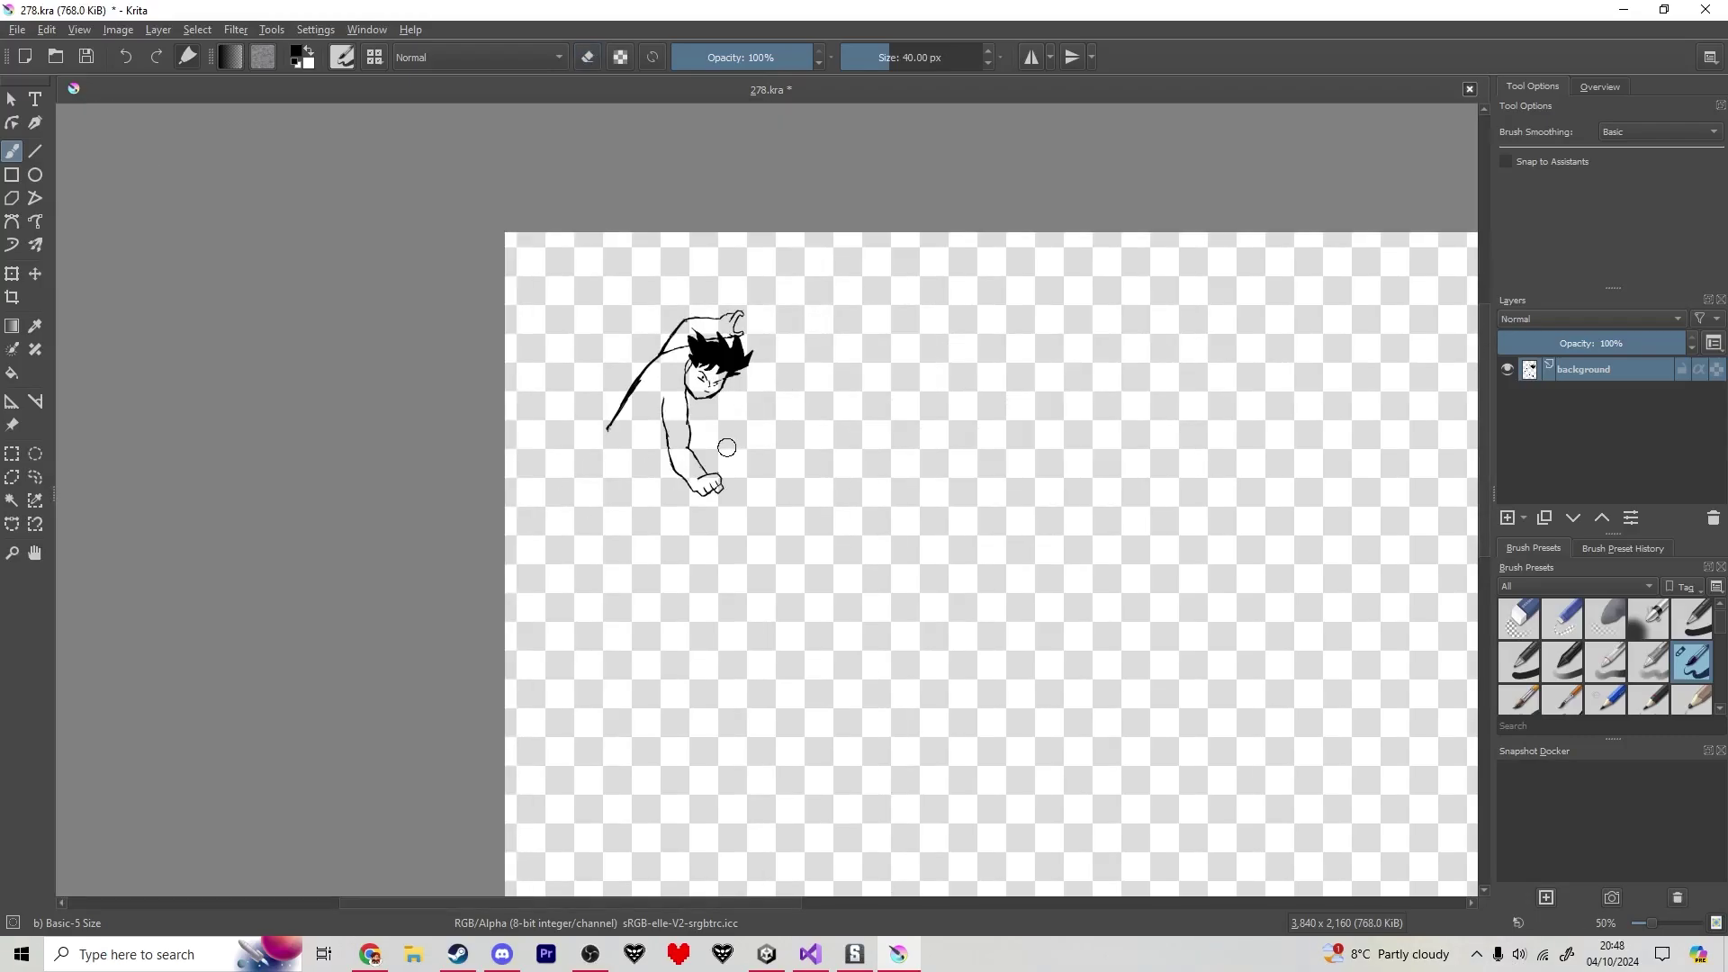
{"action": "key", "text": "ctrl+s"}
{"action": "scroll", "coordinate": [687, 402], "scroll_direction": "up", "scroll_amount": 6}
{"action": "scroll", "coordinate": [660, 270], "scroll_direction": "down", "scroll_amount": 6}
{"action": "left_click_drag", "start_coordinate": [768, 321], "coordinate": [767, 330]}
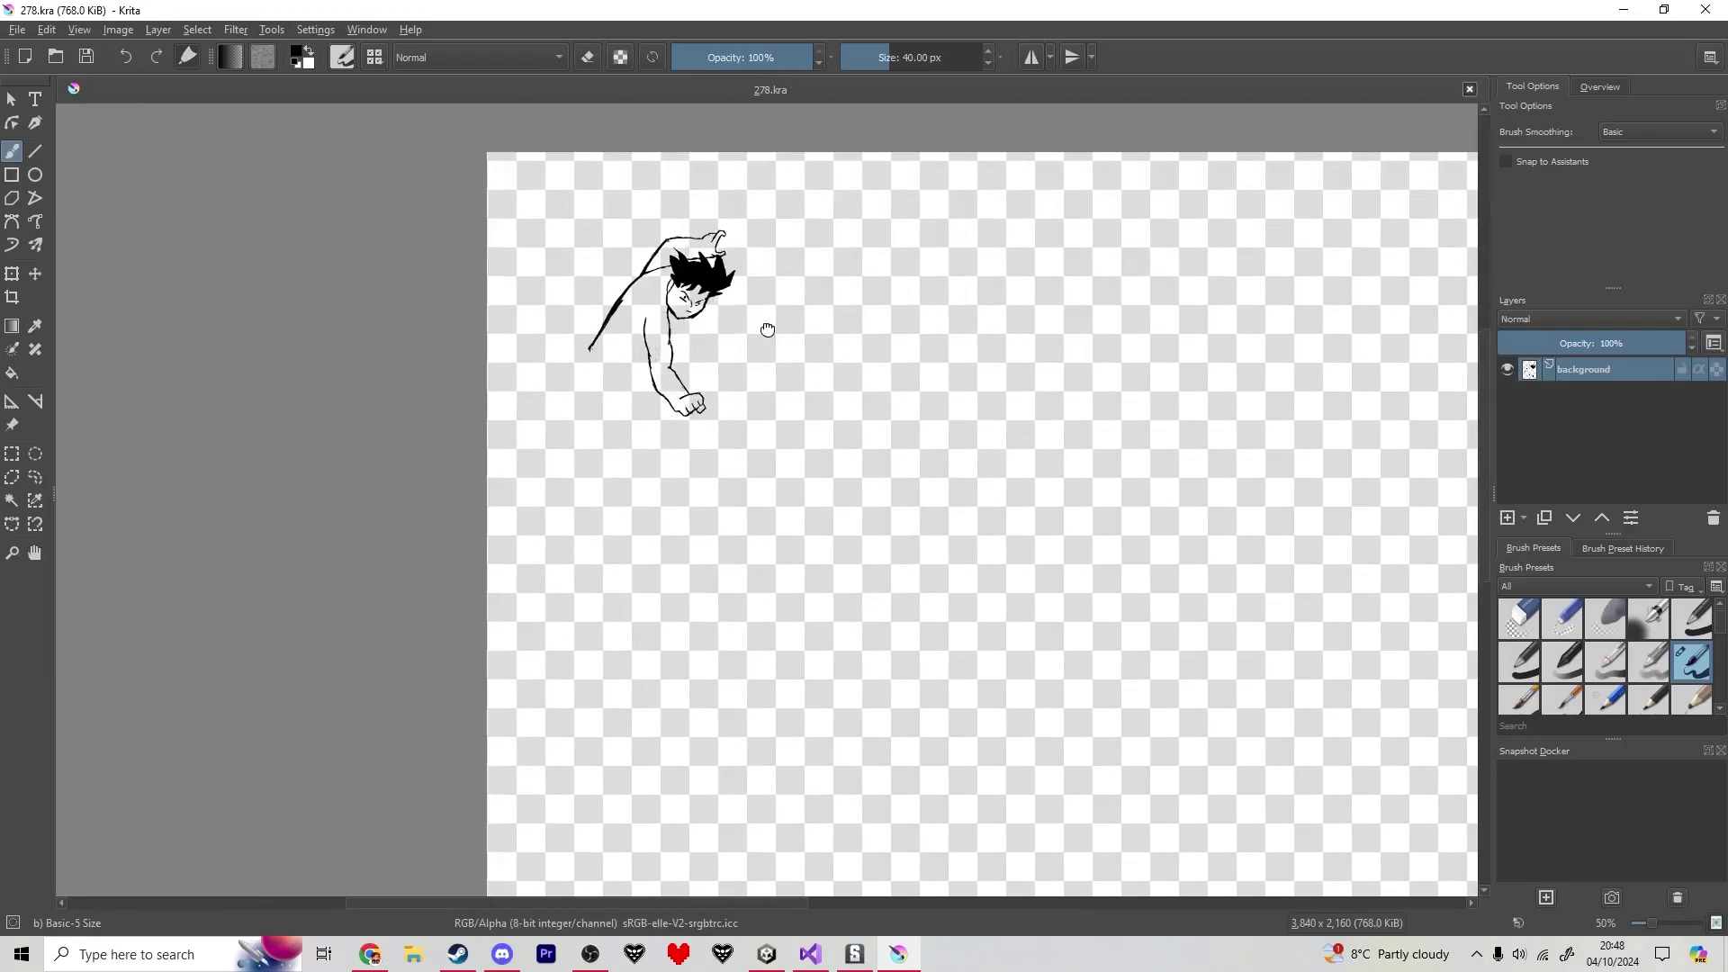
- Add a new paint layer and sketch a larger head's jaw and ear outline in the empty space beside the finished figure
{"action": "scroll", "coordinate": [767, 329], "scroll_direction": "up", "scroll_amount": 3}
{"action": "key", "text": "Insert"}
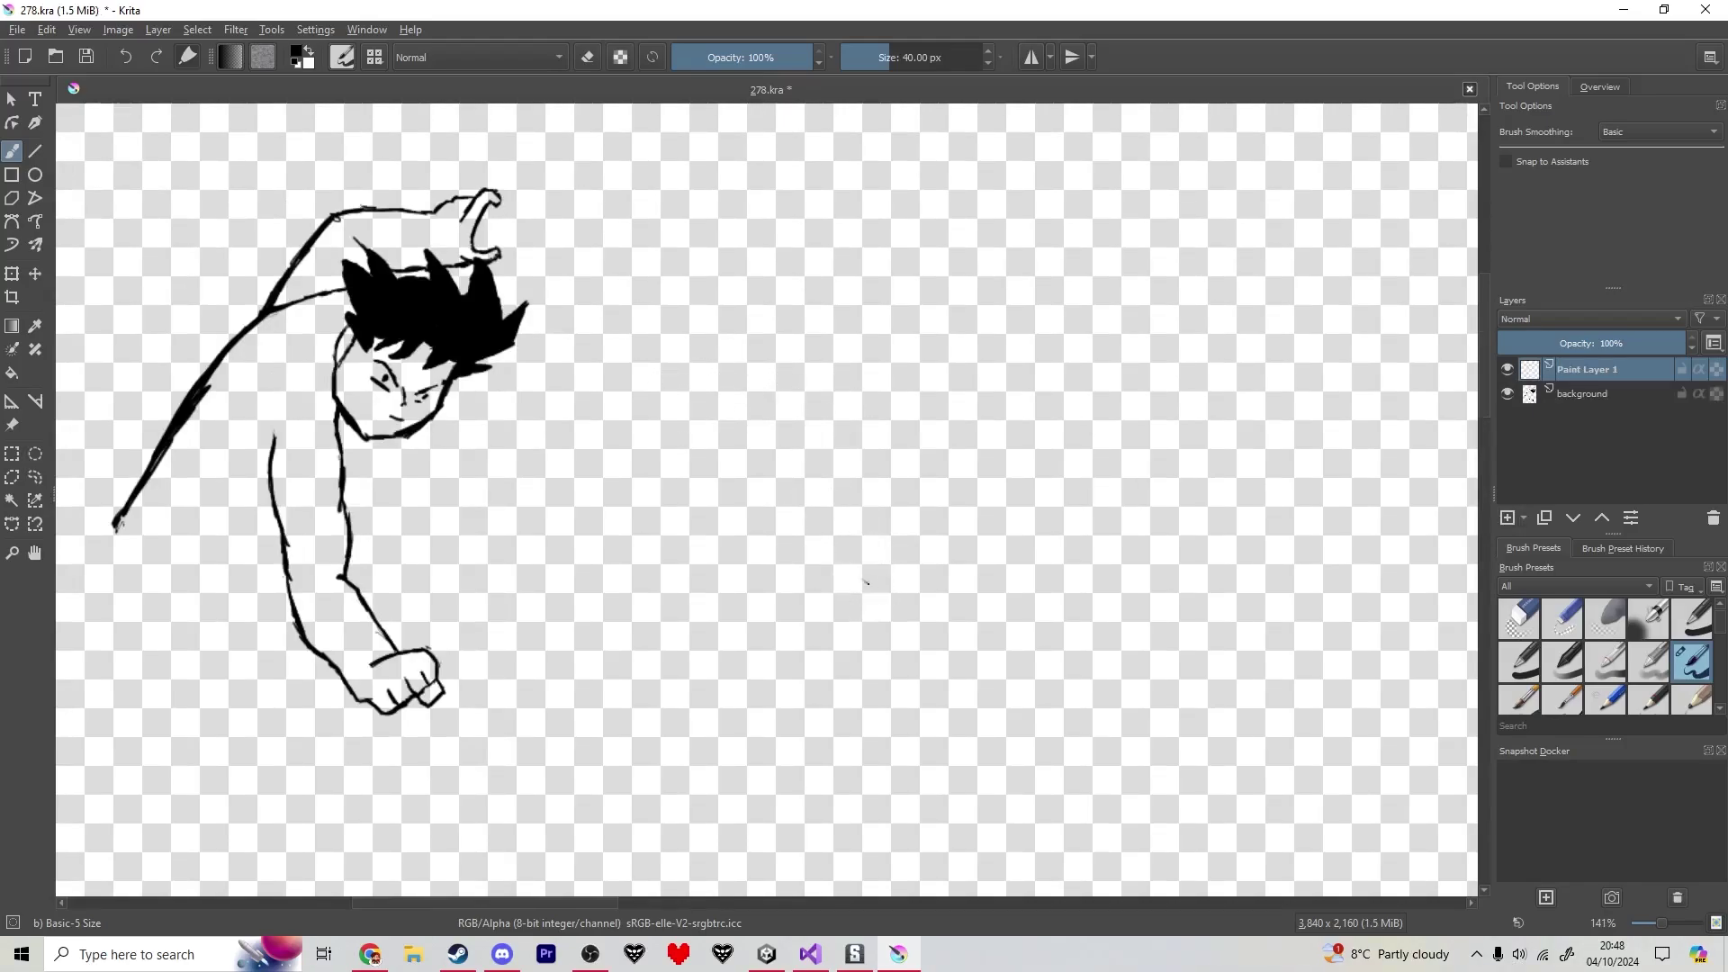
{"action": "mouse_move", "coordinate": [865, 584]}
{"action": "left_mouse_down"}
{"action": "mouse_move", "coordinate": [909, 612]}
{"action": "mouse_move", "coordinate": [969, 581]}
{"action": "mouse_move", "coordinate": [997, 479]}
{"action": "left_mouse_up"}
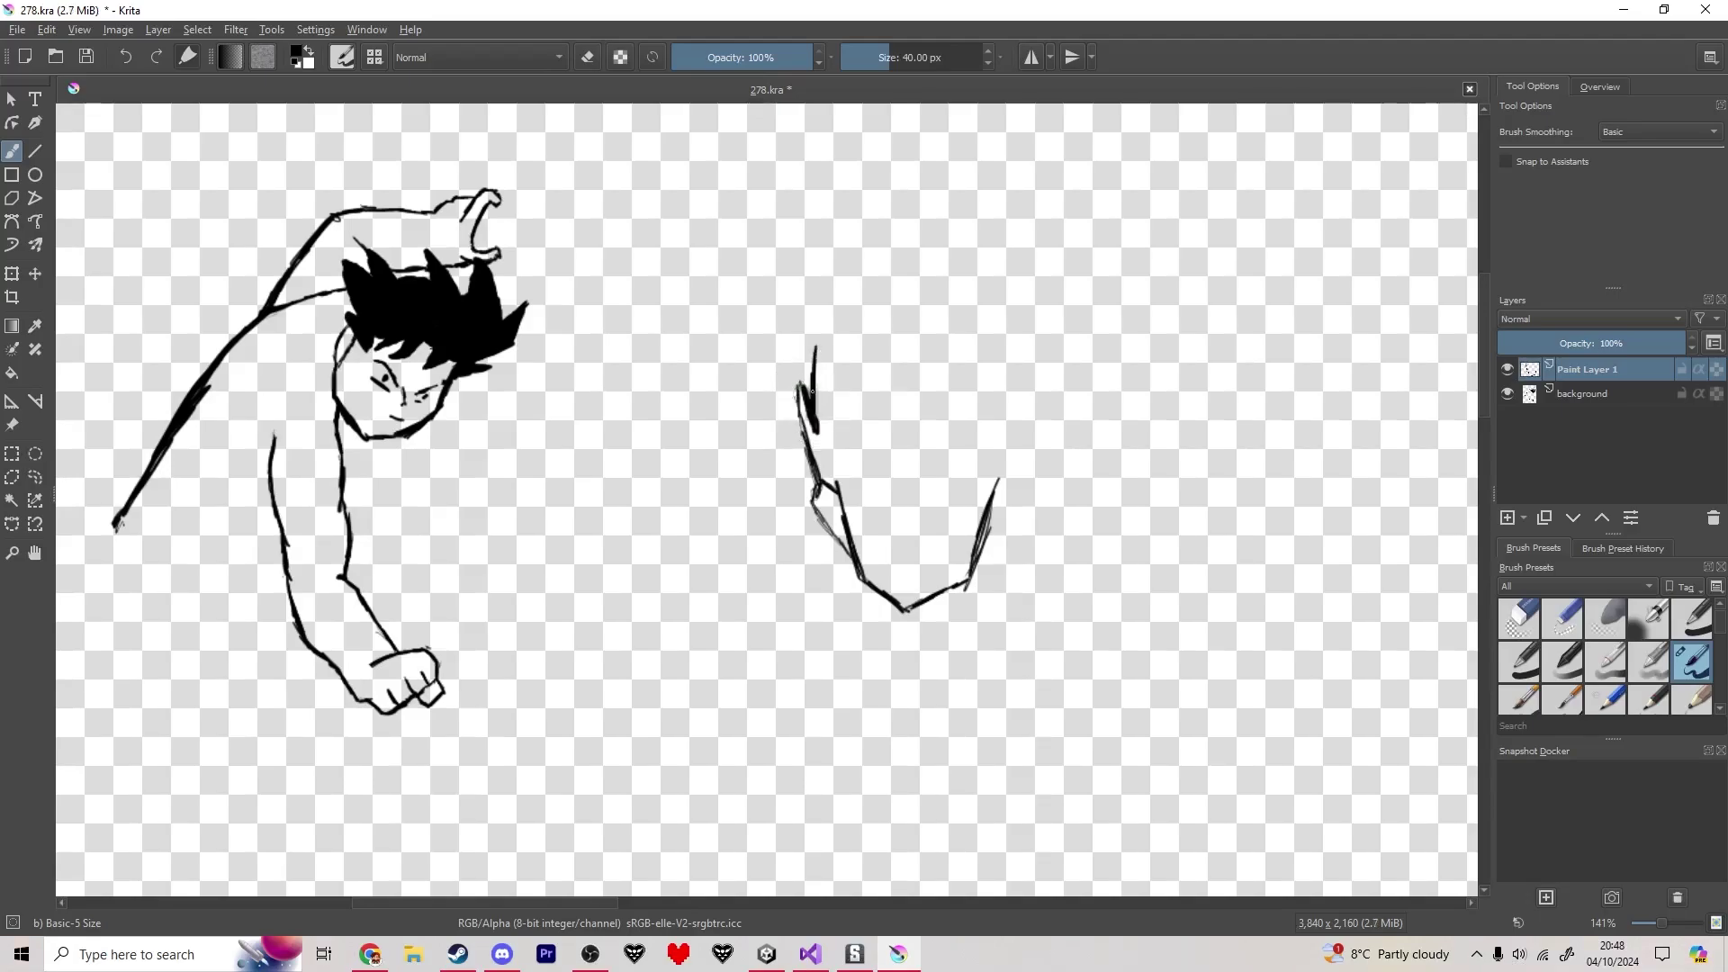
- Outline spiky hair above the second head's jaw, then select it and scale it narrower and lower to fit the face
{"action": "left_click_drag", "start_coordinate": [839, 358], "coordinate": [856, 315]}
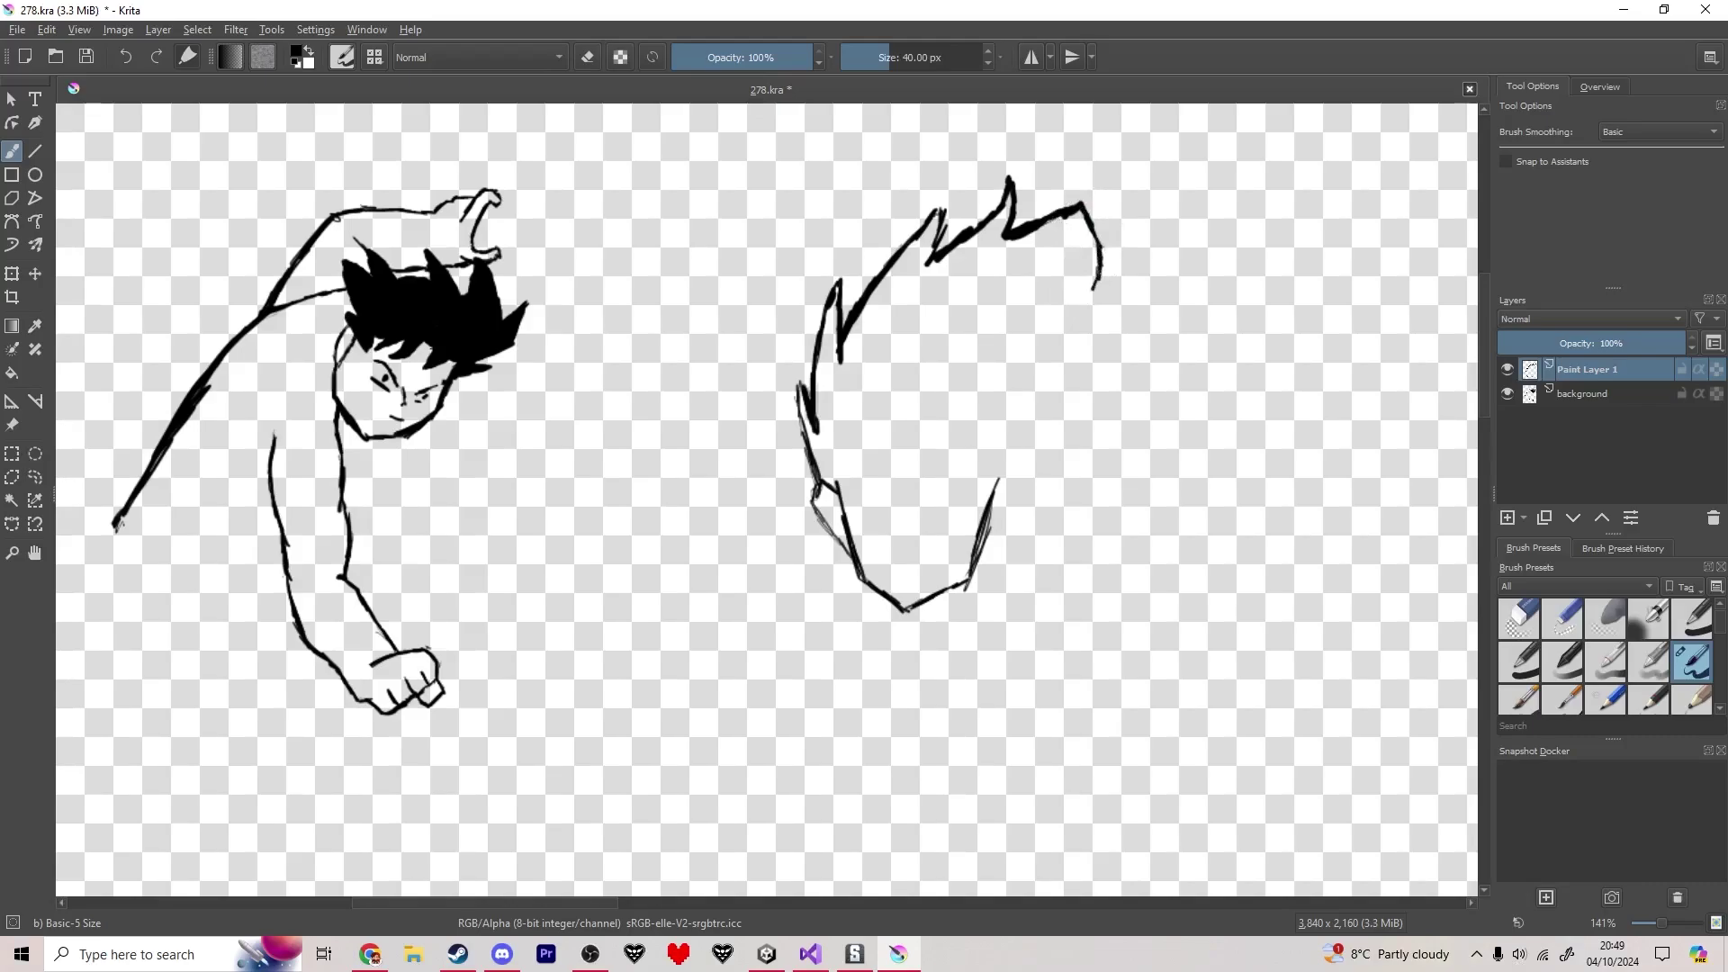
{"action": "left_click", "coordinate": [35, 477]}
{"action": "mouse_move", "coordinate": [954, 426]}
{"action": "left_mouse_down"}
{"action": "mouse_move", "coordinate": [1231, 315]}
{"action": "mouse_move", "coordinate": [852, 308]}
{"action": "left_mouse_up"}
{"action": "left_click_drag", "start_coordinate": [926, 423], "coordinate": [951, 426]}
{"action": "mouse_move", "coordinate": [1202, 453]}
{"action": "left_mouse_down"}
{"action": "mouse_move", "coordinate": [835, 413]}
{"action": "mouse_move", "coordinate": [743, 154]}
{"action": "mouse_move", "coordinate": [1303, 537]}
{"action": "left_mouse_up"}
{"action": "key", "text": "ctrl+t"}
{"action": "left_click_drag", "start_coordinate": [1339, 320], "coordinate": [1238, 322]}
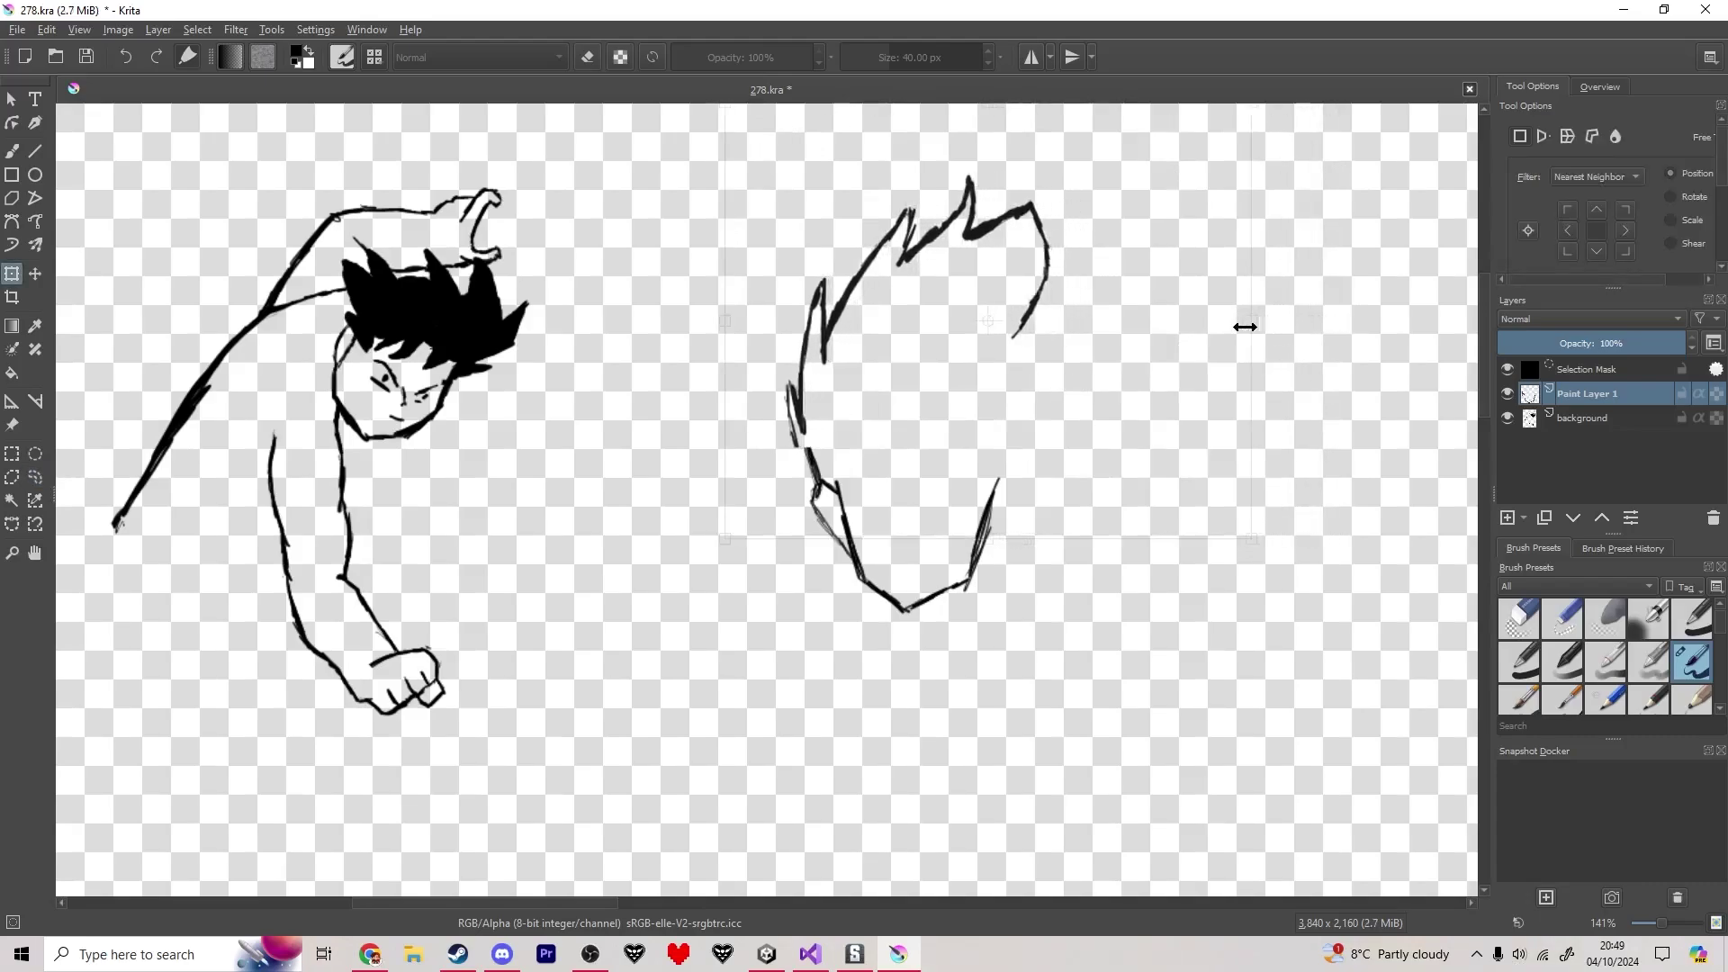
{"action": "left_click_drag", "start_coordinate": [983, 105], "coordinate": [983, 174]}
{"action": "key", "text": "Return"}
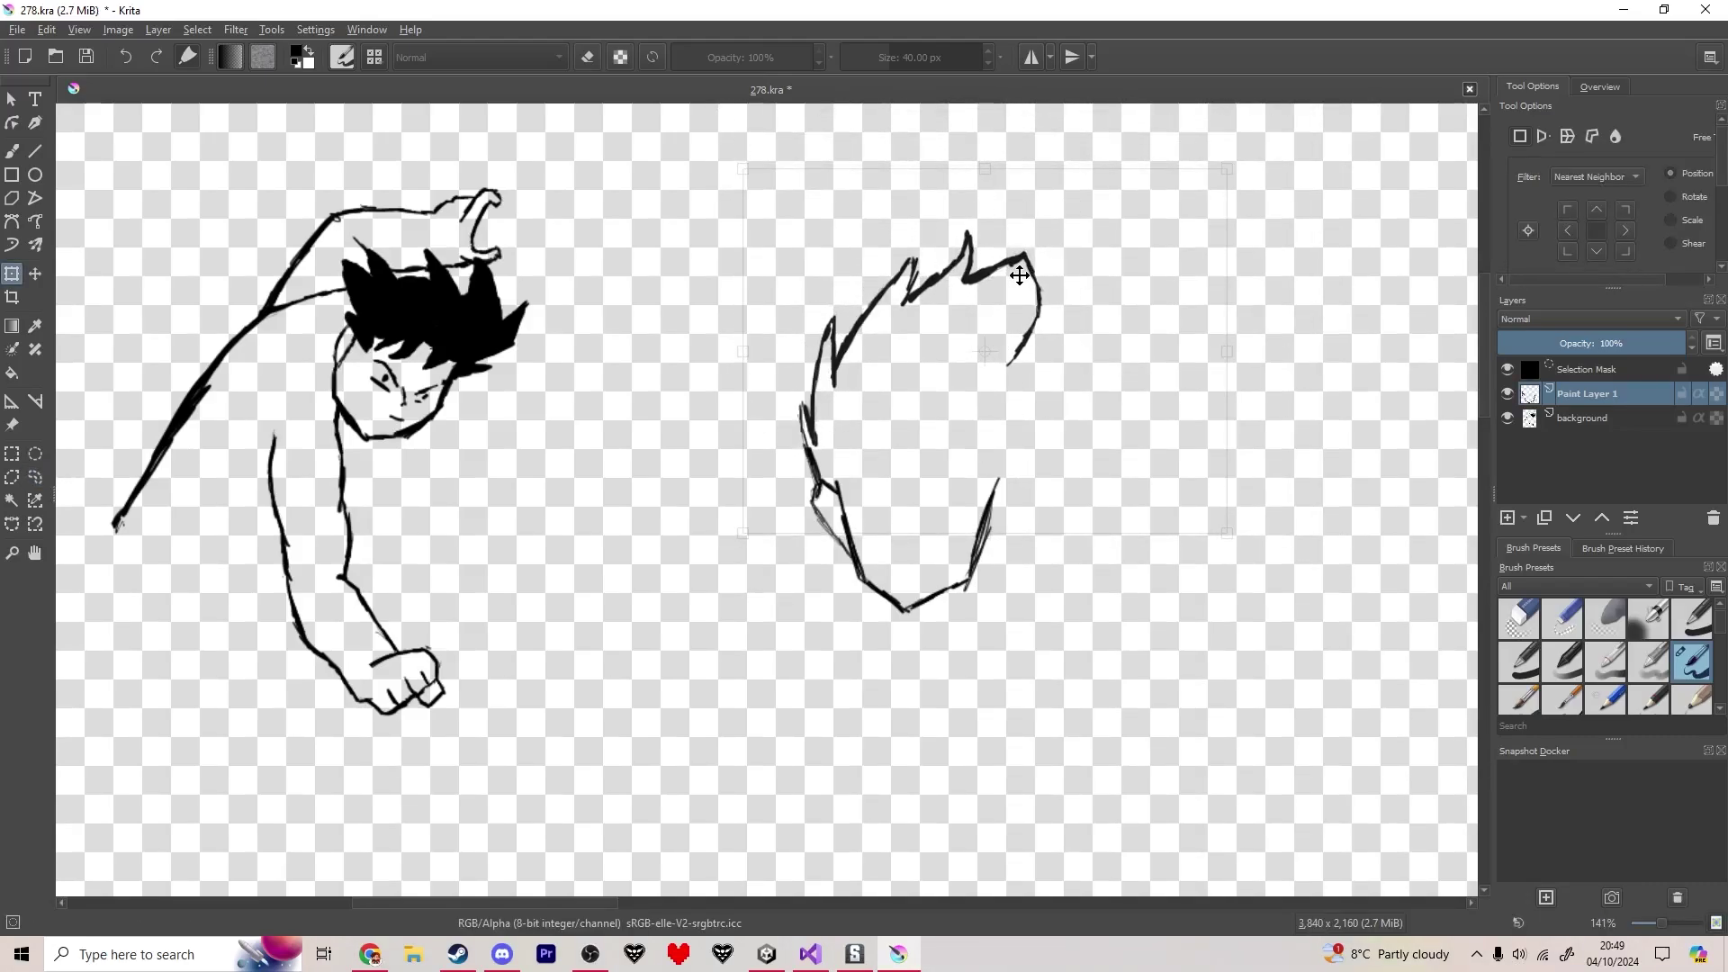
{"action": "key", "text": "ctrl+r"}
{"action": "key", "text": "ctrl+shift+a"}
- Complete the jagged hair outline down the far side, add an M-shaped hairline across the forehead, and save the drawing
{"action": "key", "text": "b"}
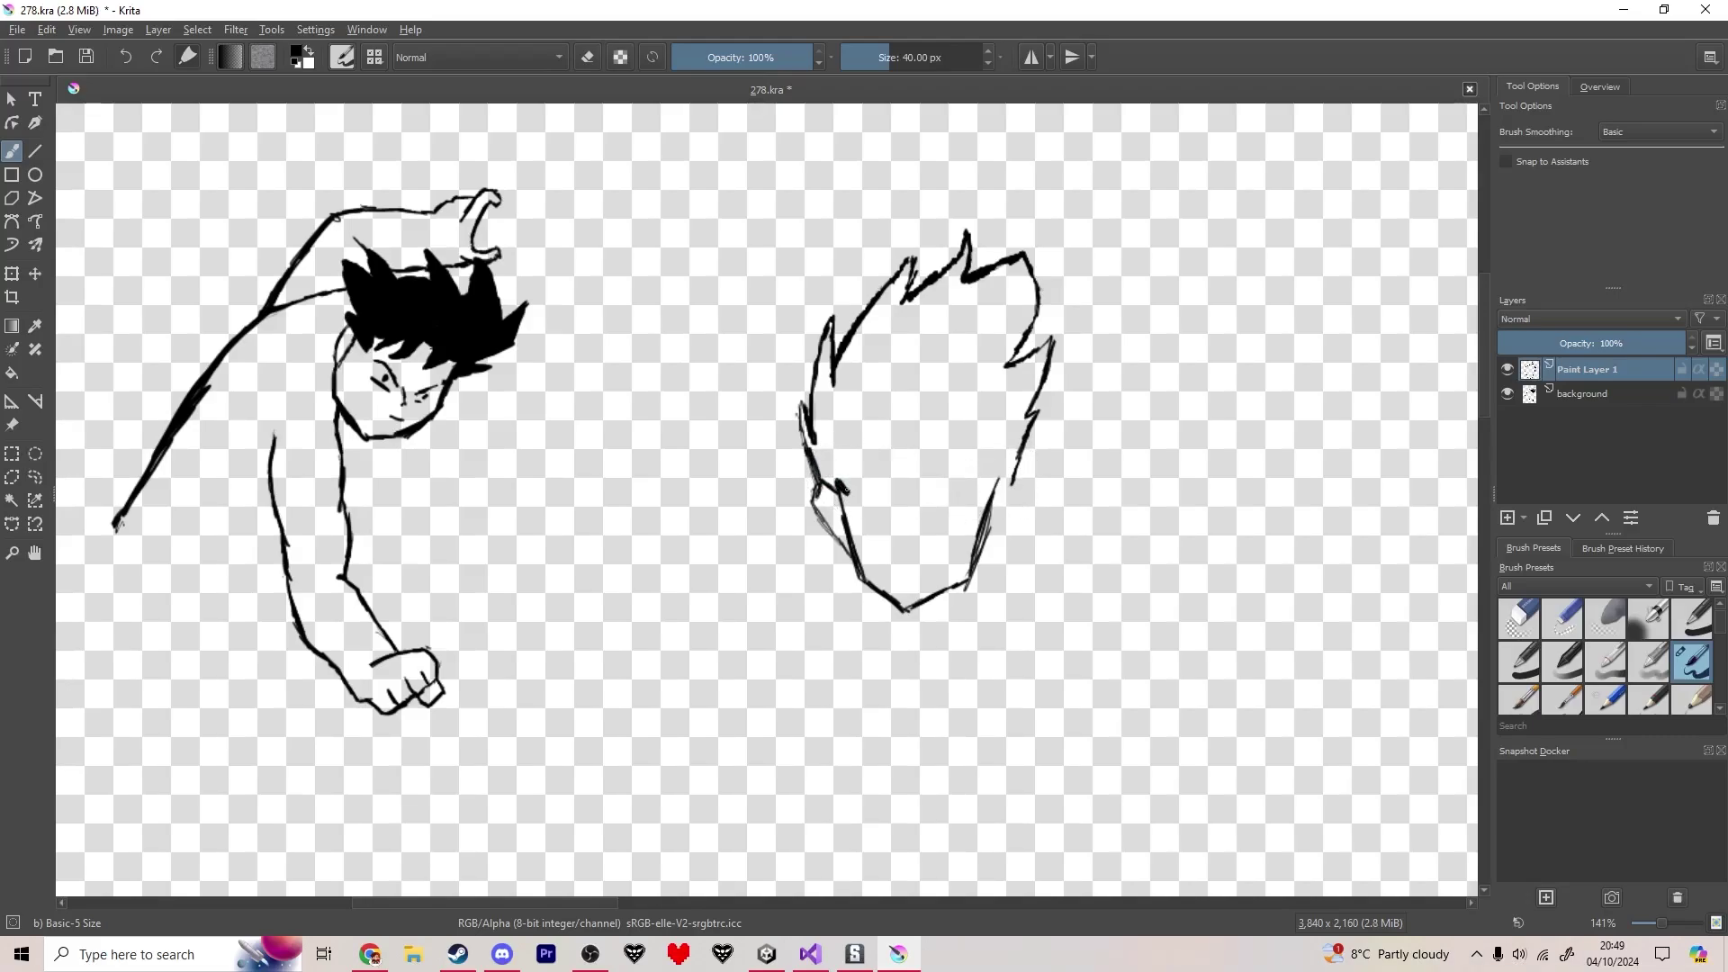
{"action": "key", "text": "ctrl+z"}
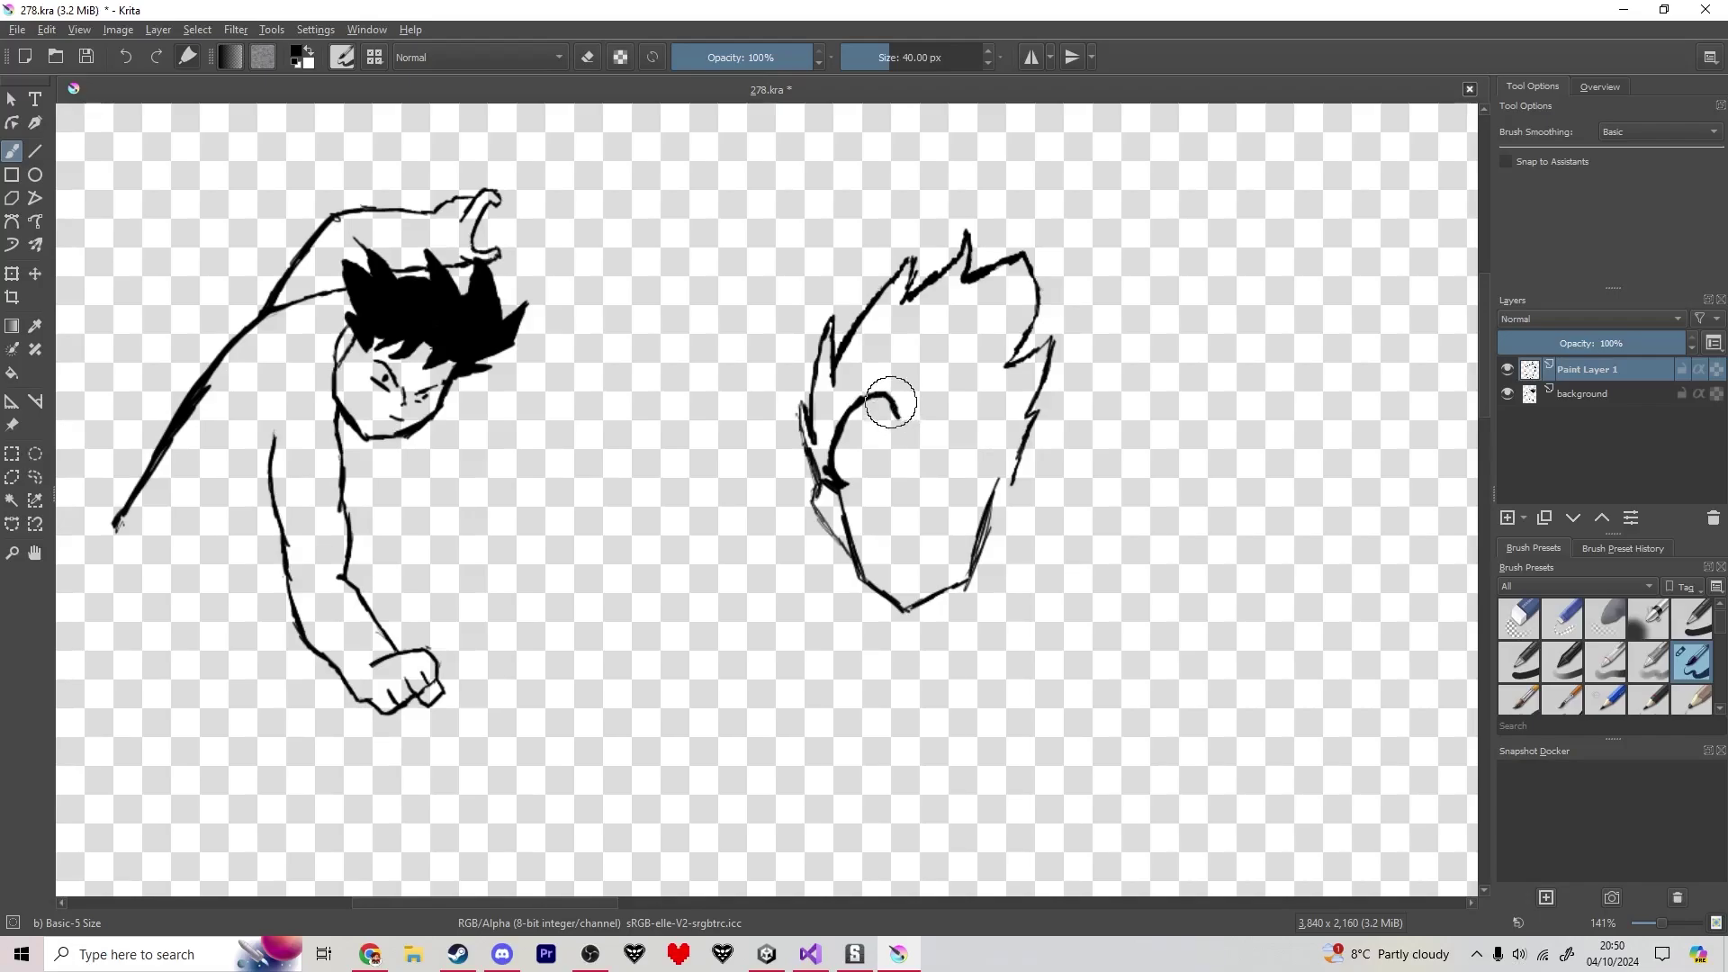
{"action": "left_click_drag", "start_coordinate": [844, 416], "coordinate": [899, 412]}
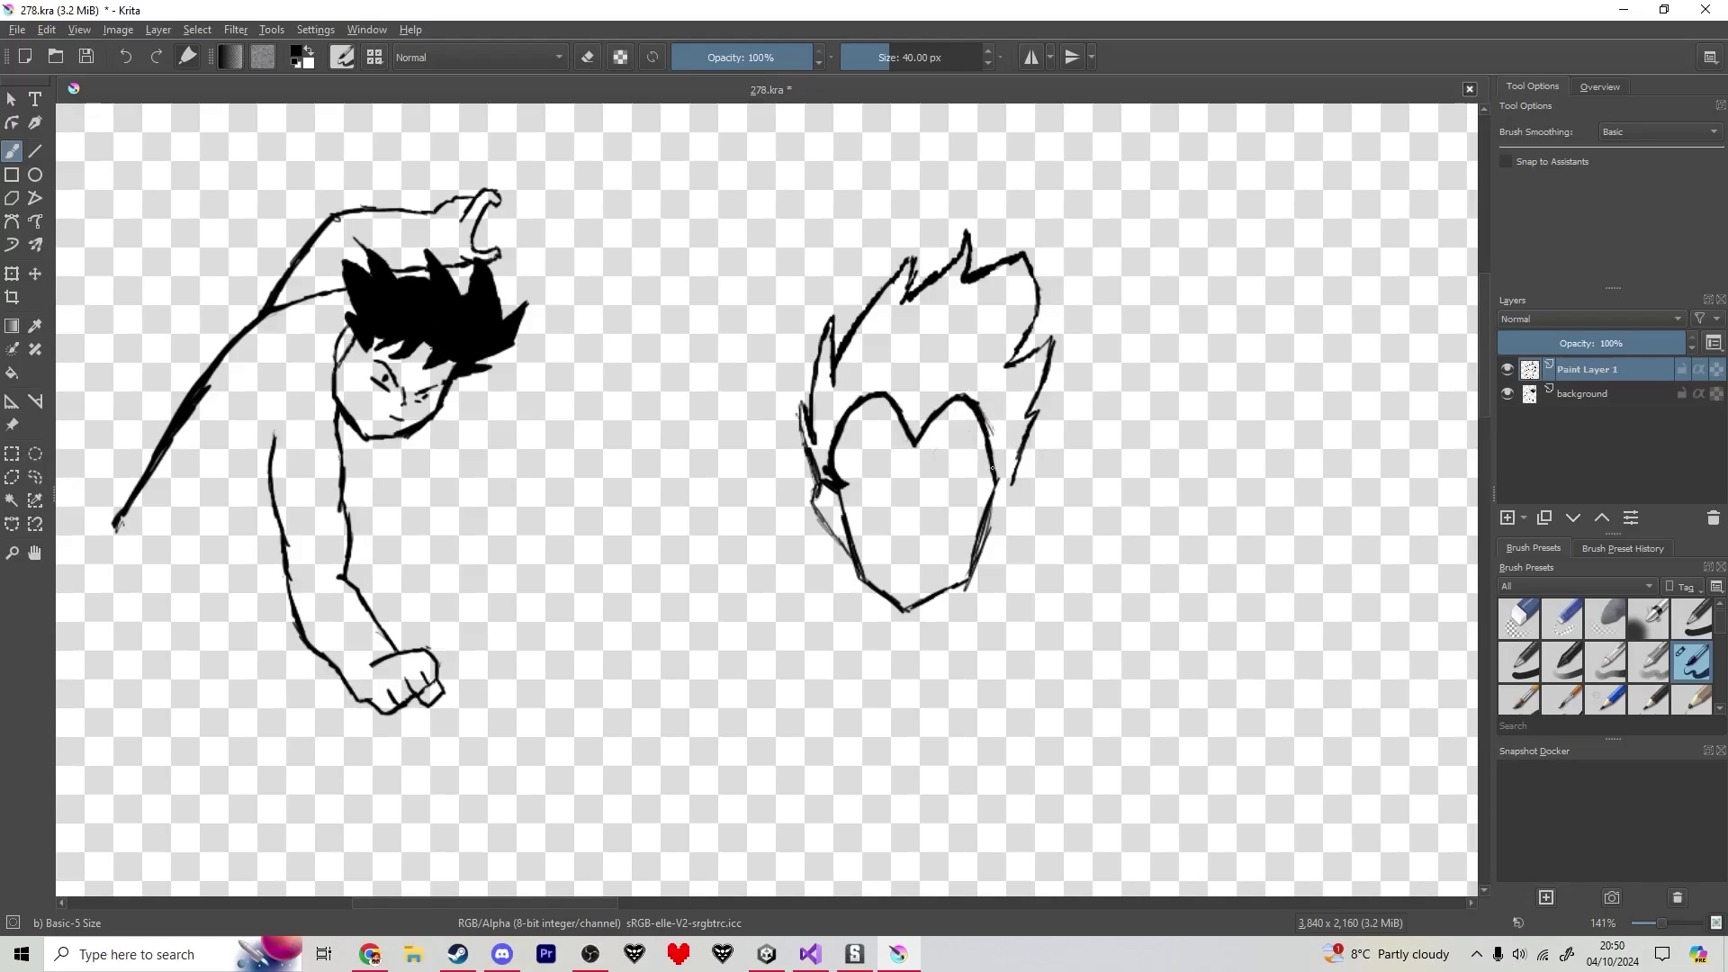
{"action": "key", "text": "e"}
{"action": "key", "text": "e"}
{"action": "key", "text": "ctrl+s"}
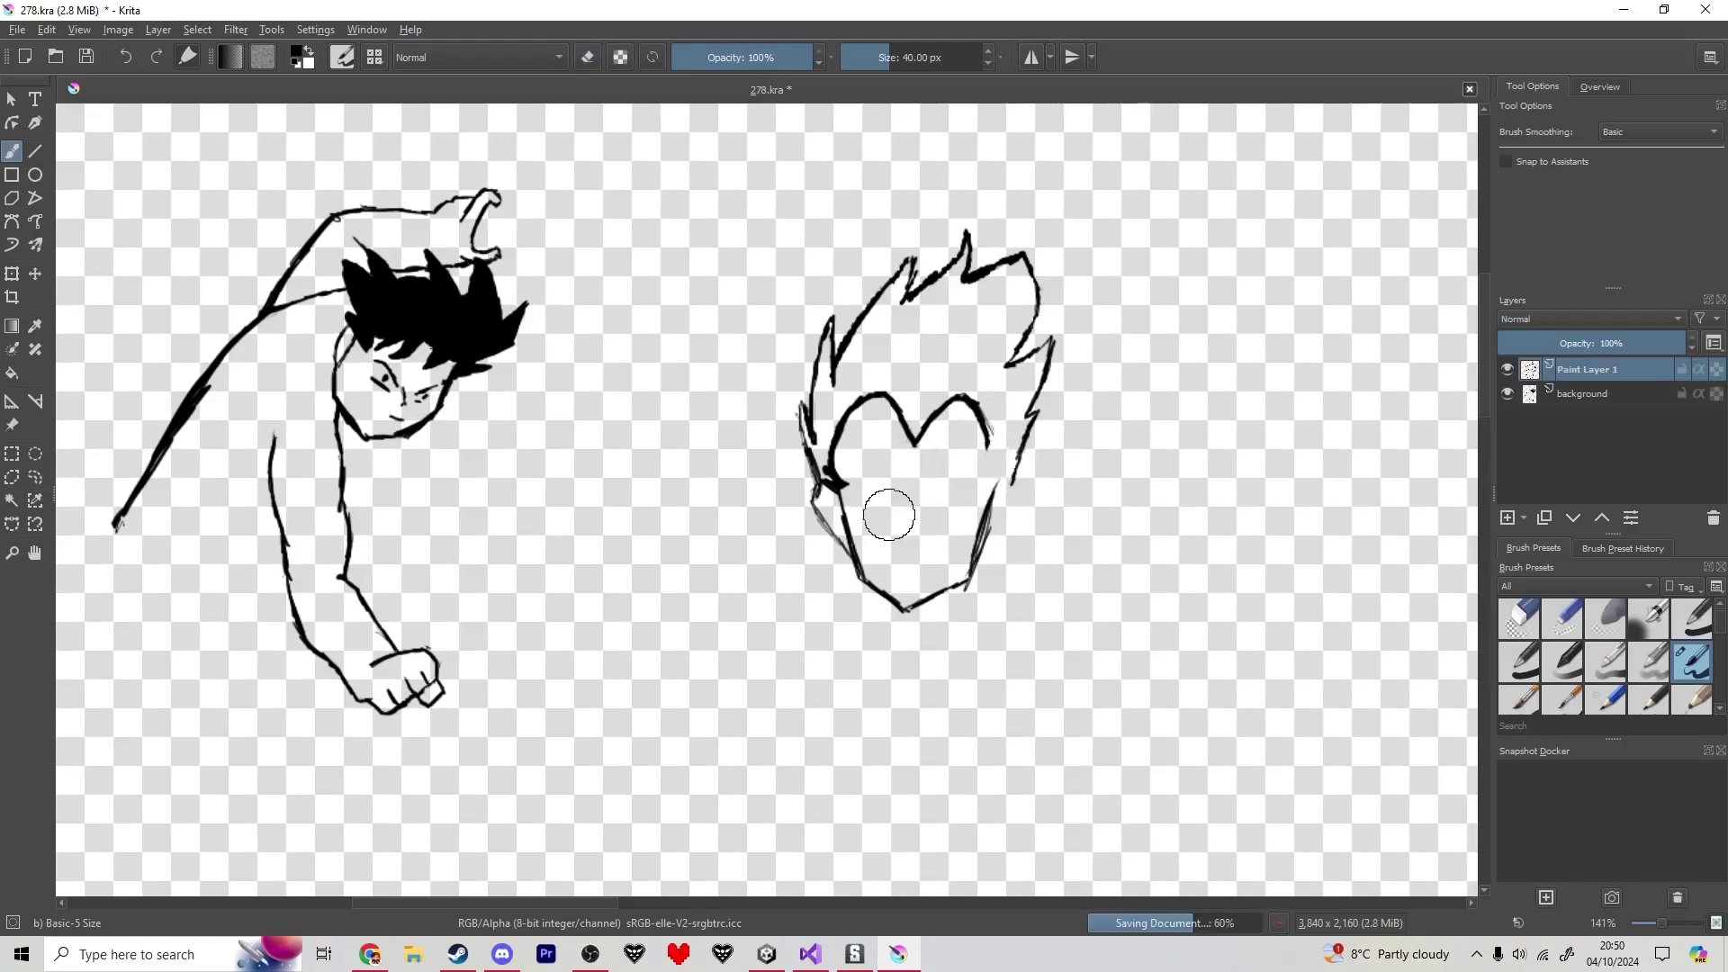
- Draw two thick slanted upper eyelids with a short crease between them, plus a small nose and a one-sided smirk
{"action": "left_click", "coordinate": [914, 487]}
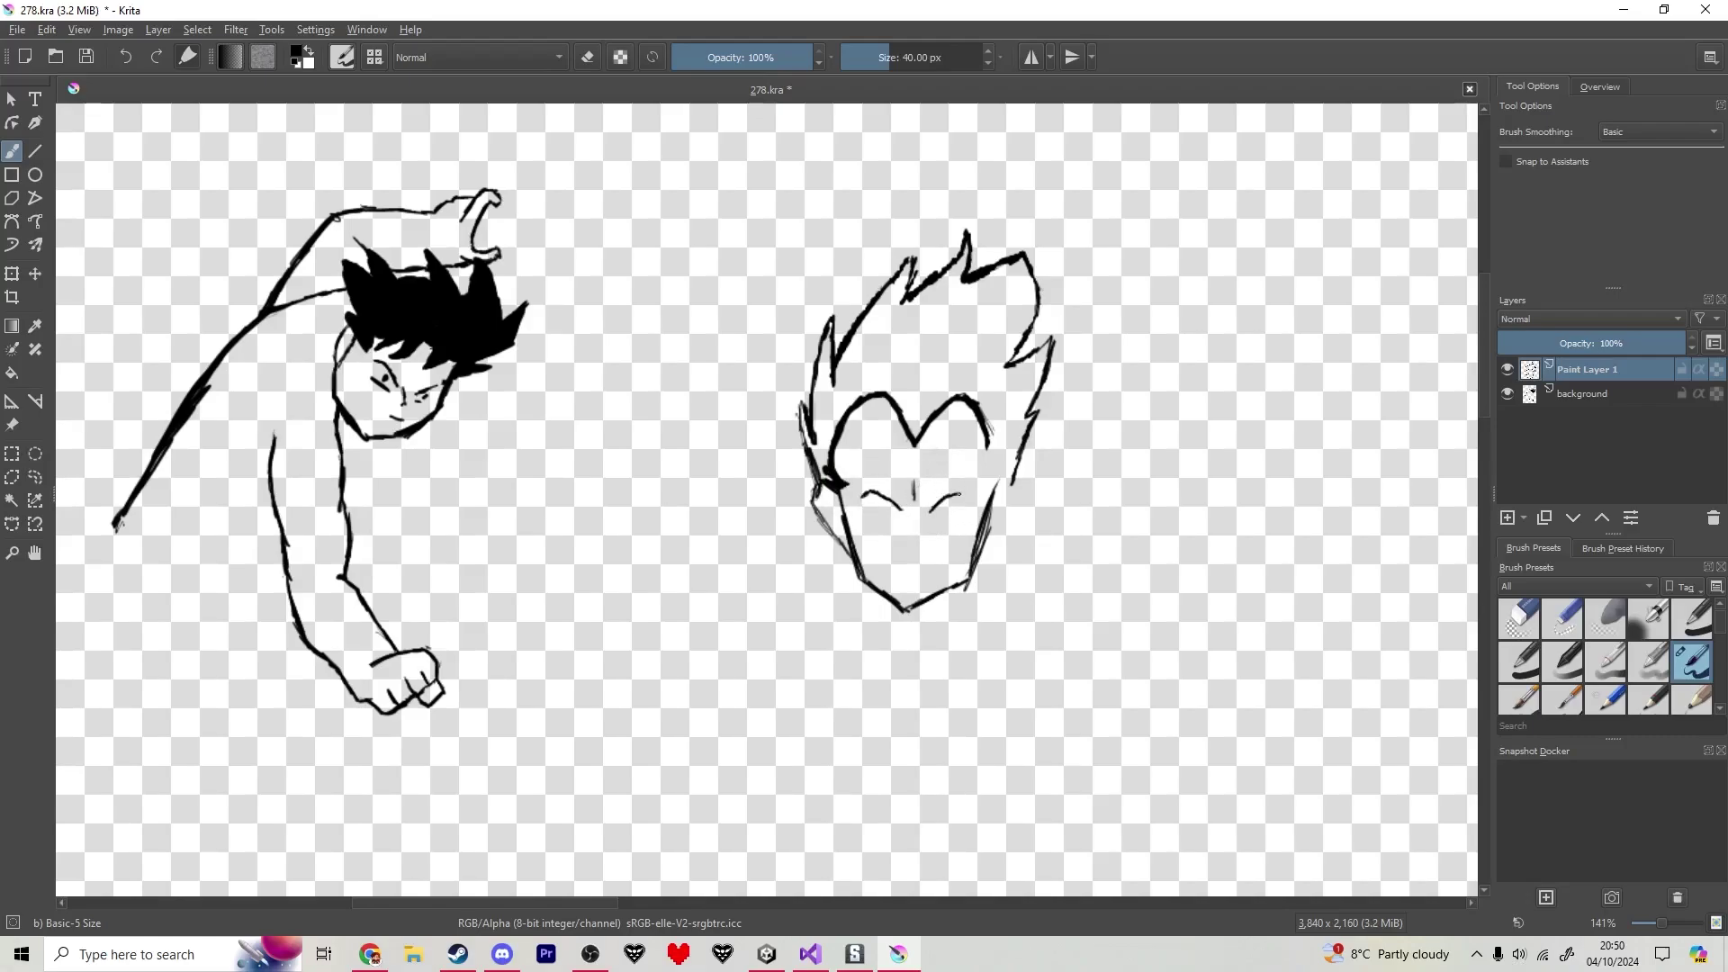
{"action": "scroll", "coordinate": [944, 538], "scroll_direction": "up", "scroll_amount": 4}
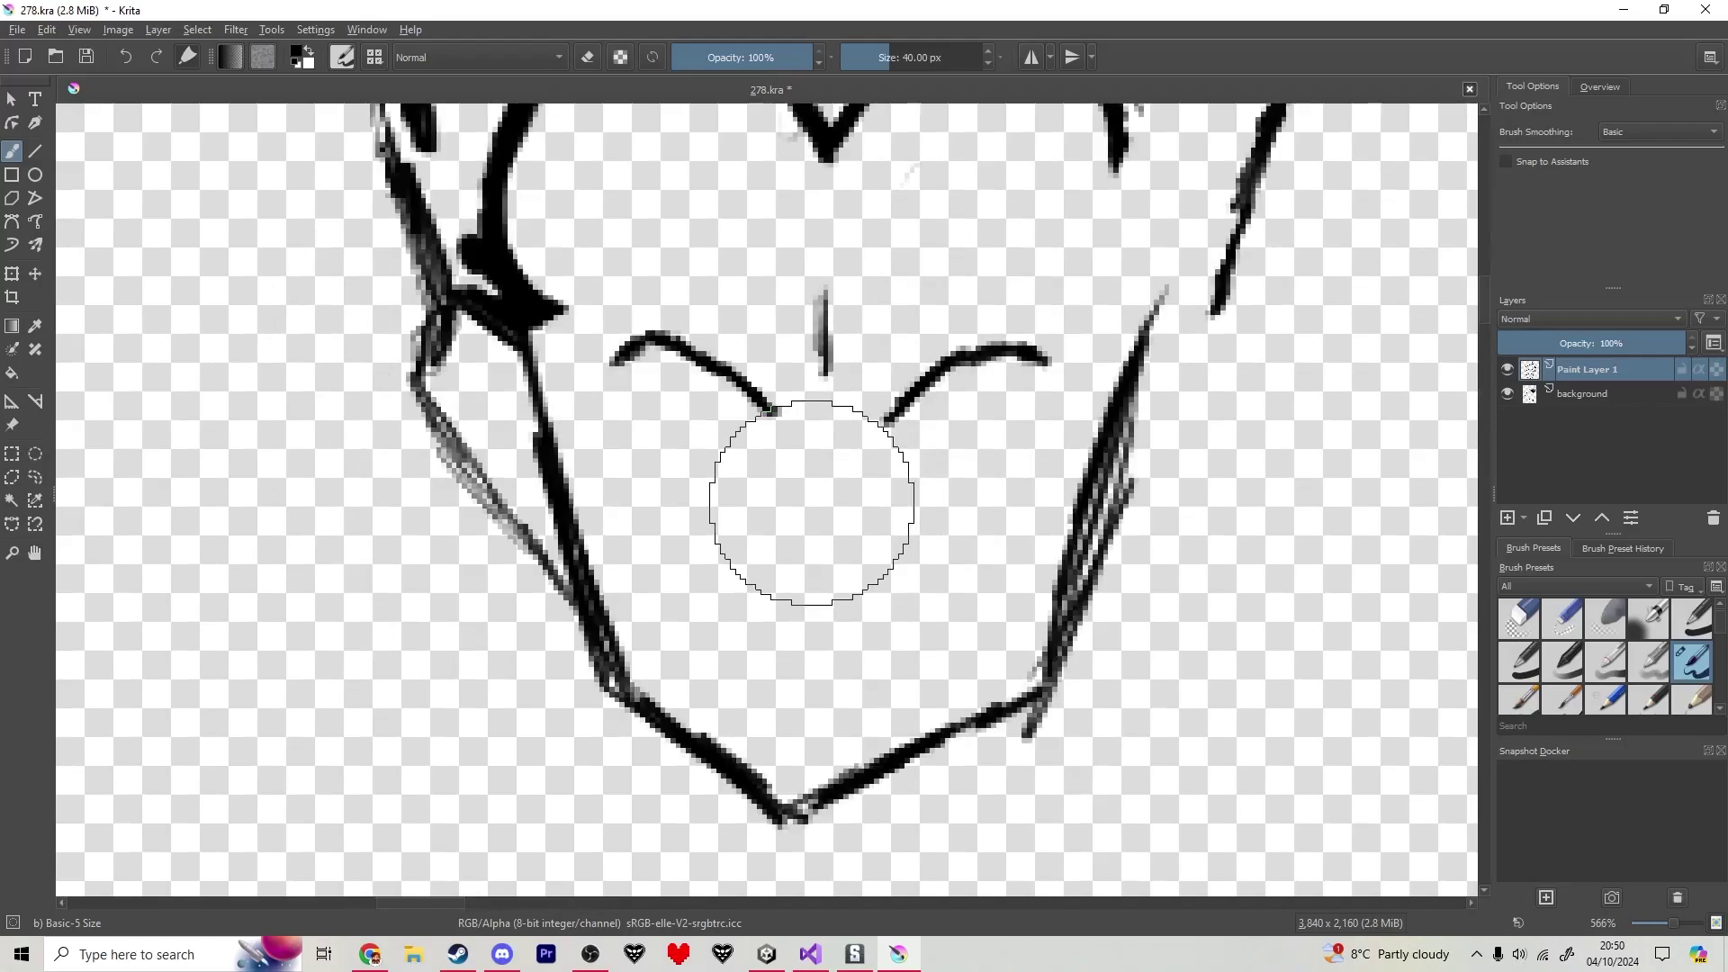
{"action": "left_click_drag", "start_coordinate": [627, 362], "coordinate": [724, 374]}
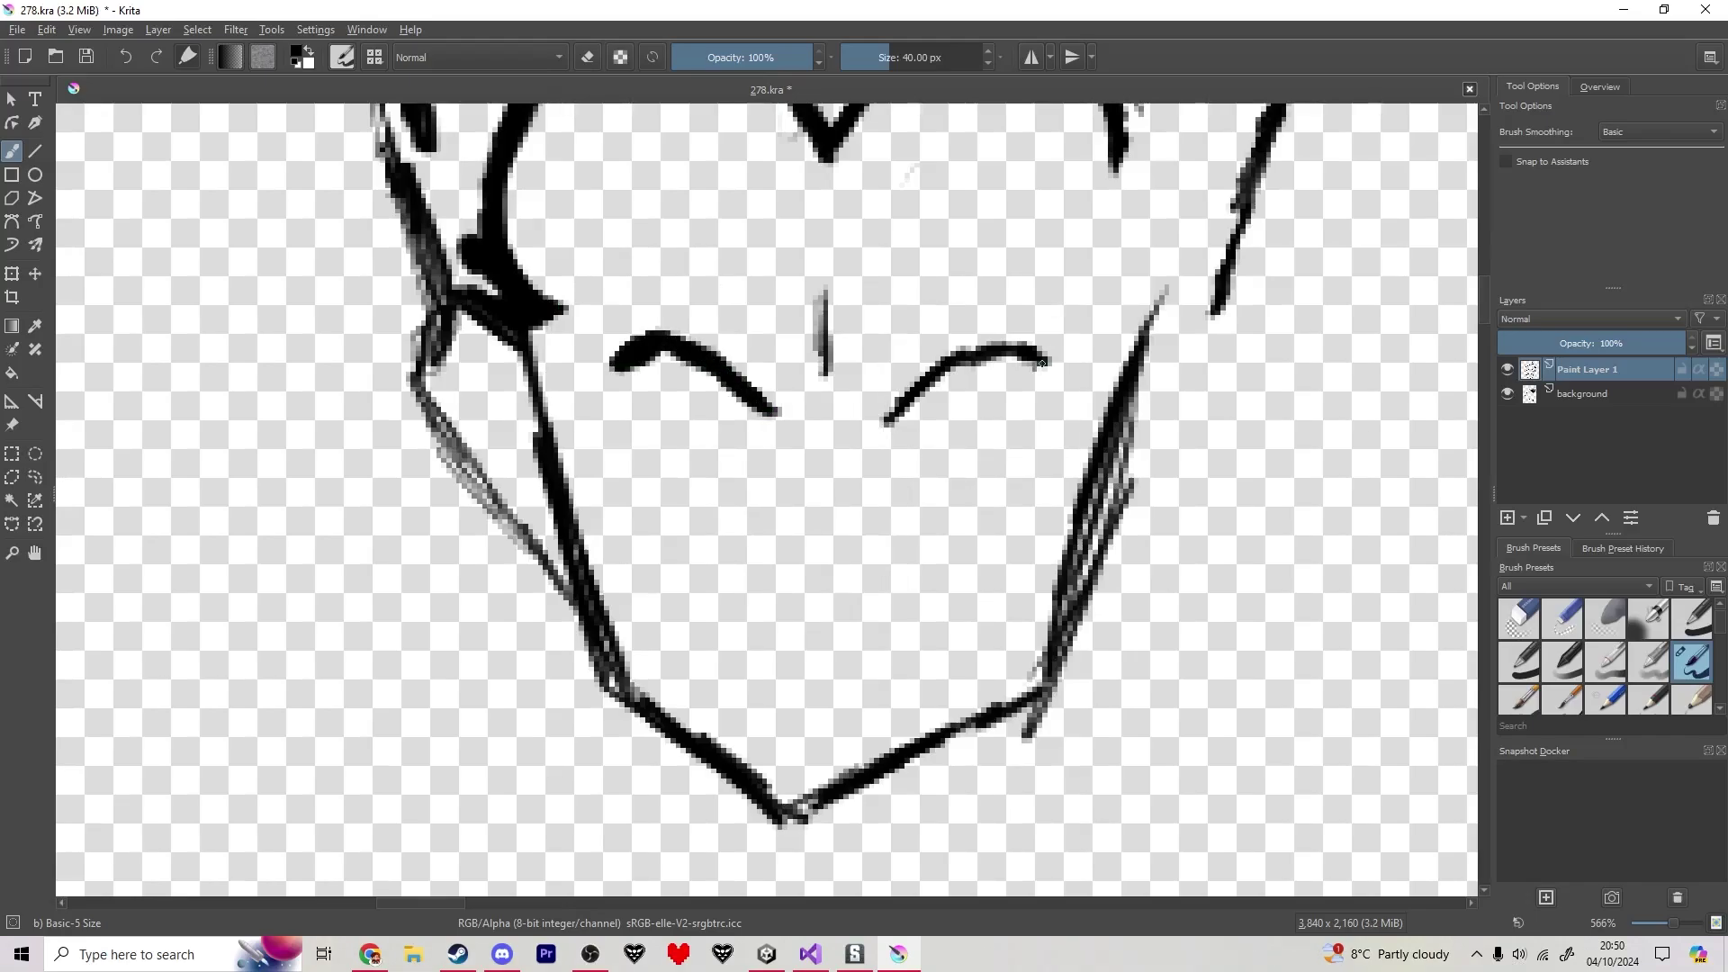
{"action": "left_click_drag", "start_coordinate": [1042, 363], "coordinate": [956, 352]}
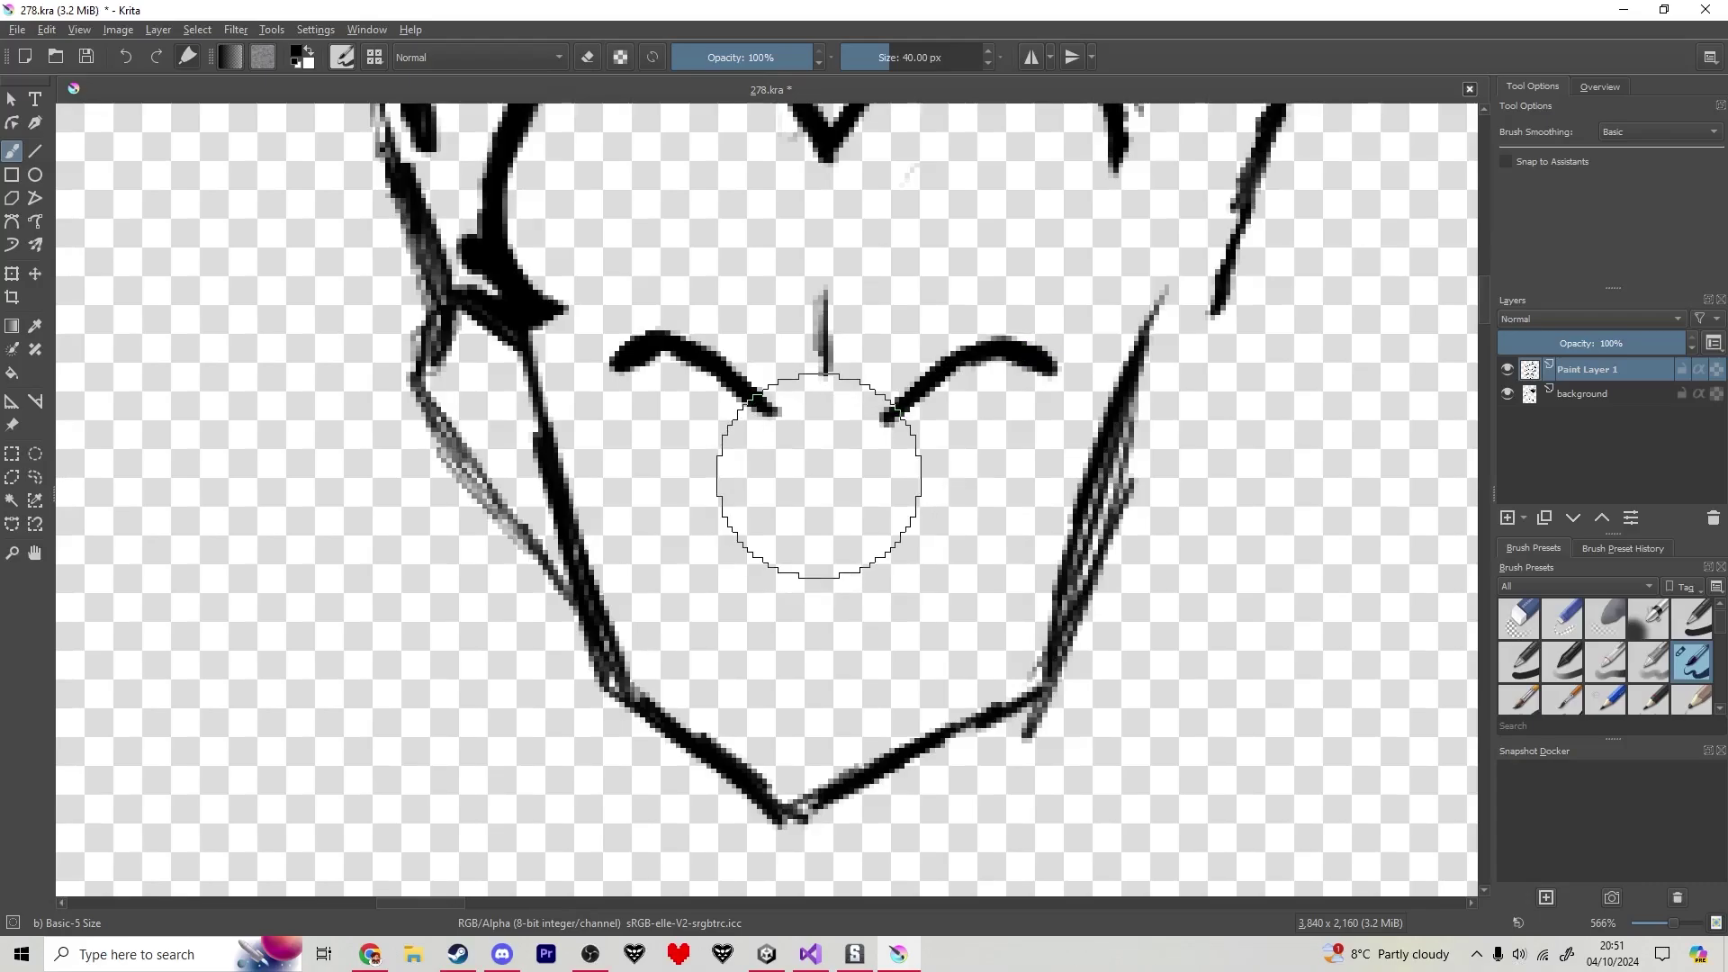
{"action": "left_click_drag", "start_coordinate": [829, 543], "coordinate": [832, 576]}
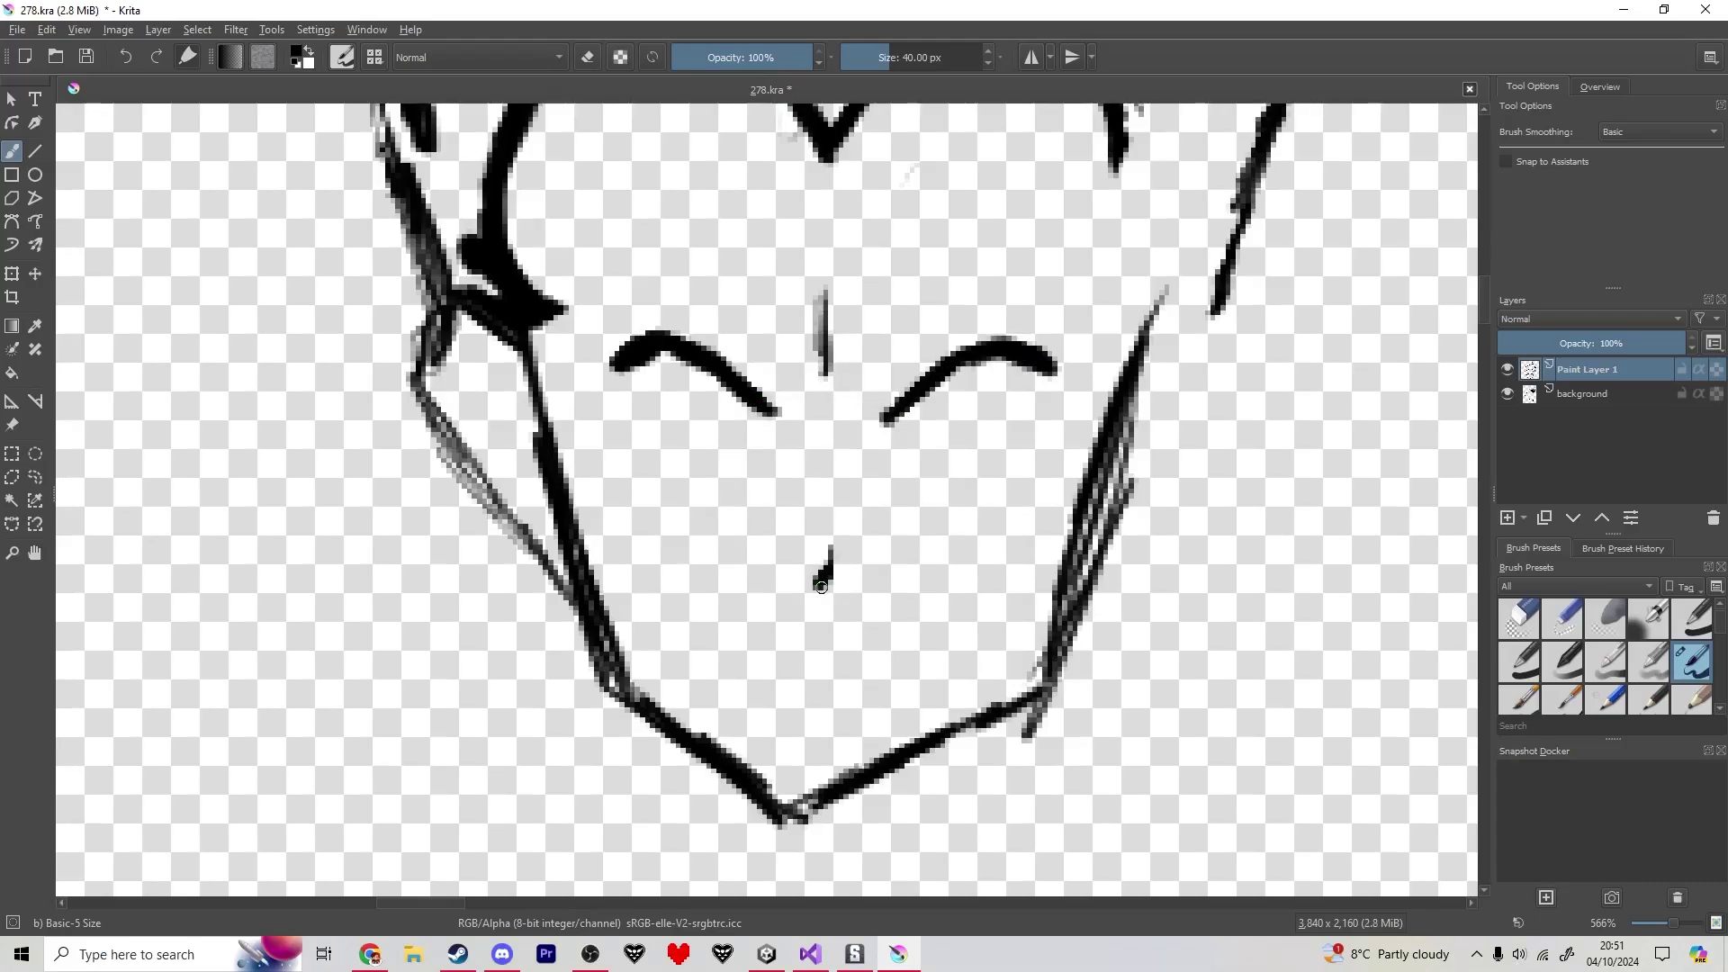
{"action": "left_click_drag", "start_coordinate": [837, 644], "coordinate": [923, 603]}
- Add a dark pupil at the inner corner of each eye and outline the sides and lower edges of both eyes
{"action": "mouse_move", "coordinate": [734, 417]}
{"action": "left_mouse_down"}
{"action": "mouse_move", "coordinate": [738, 400]}
{"action": "mouse_move", "coordinate": [740, 420]}
{"action": "left_mouse_up"}
{"action": "left_click_drag", "start_coordinate": [930, 390], "coordinate": [922, 398]}
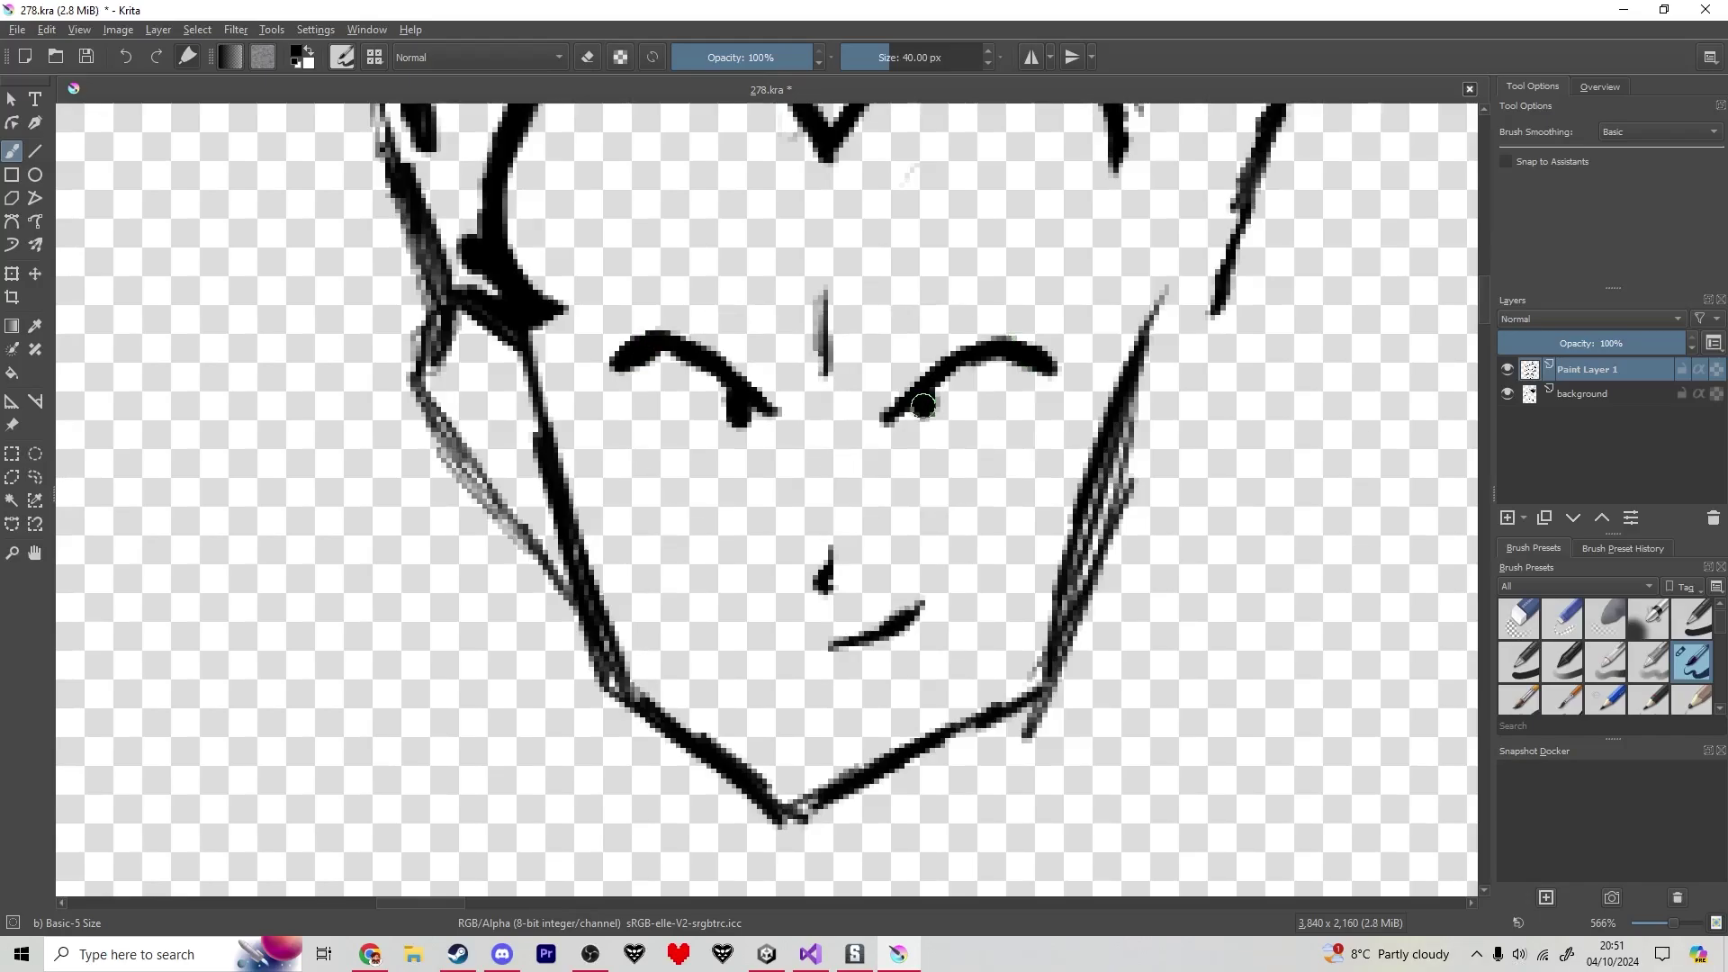
{"action": "left_click_drag", "start_coordinate": [736, 421], "coordinate": [732, 390]}
{"action": "key", "text": "ctrl+z"}
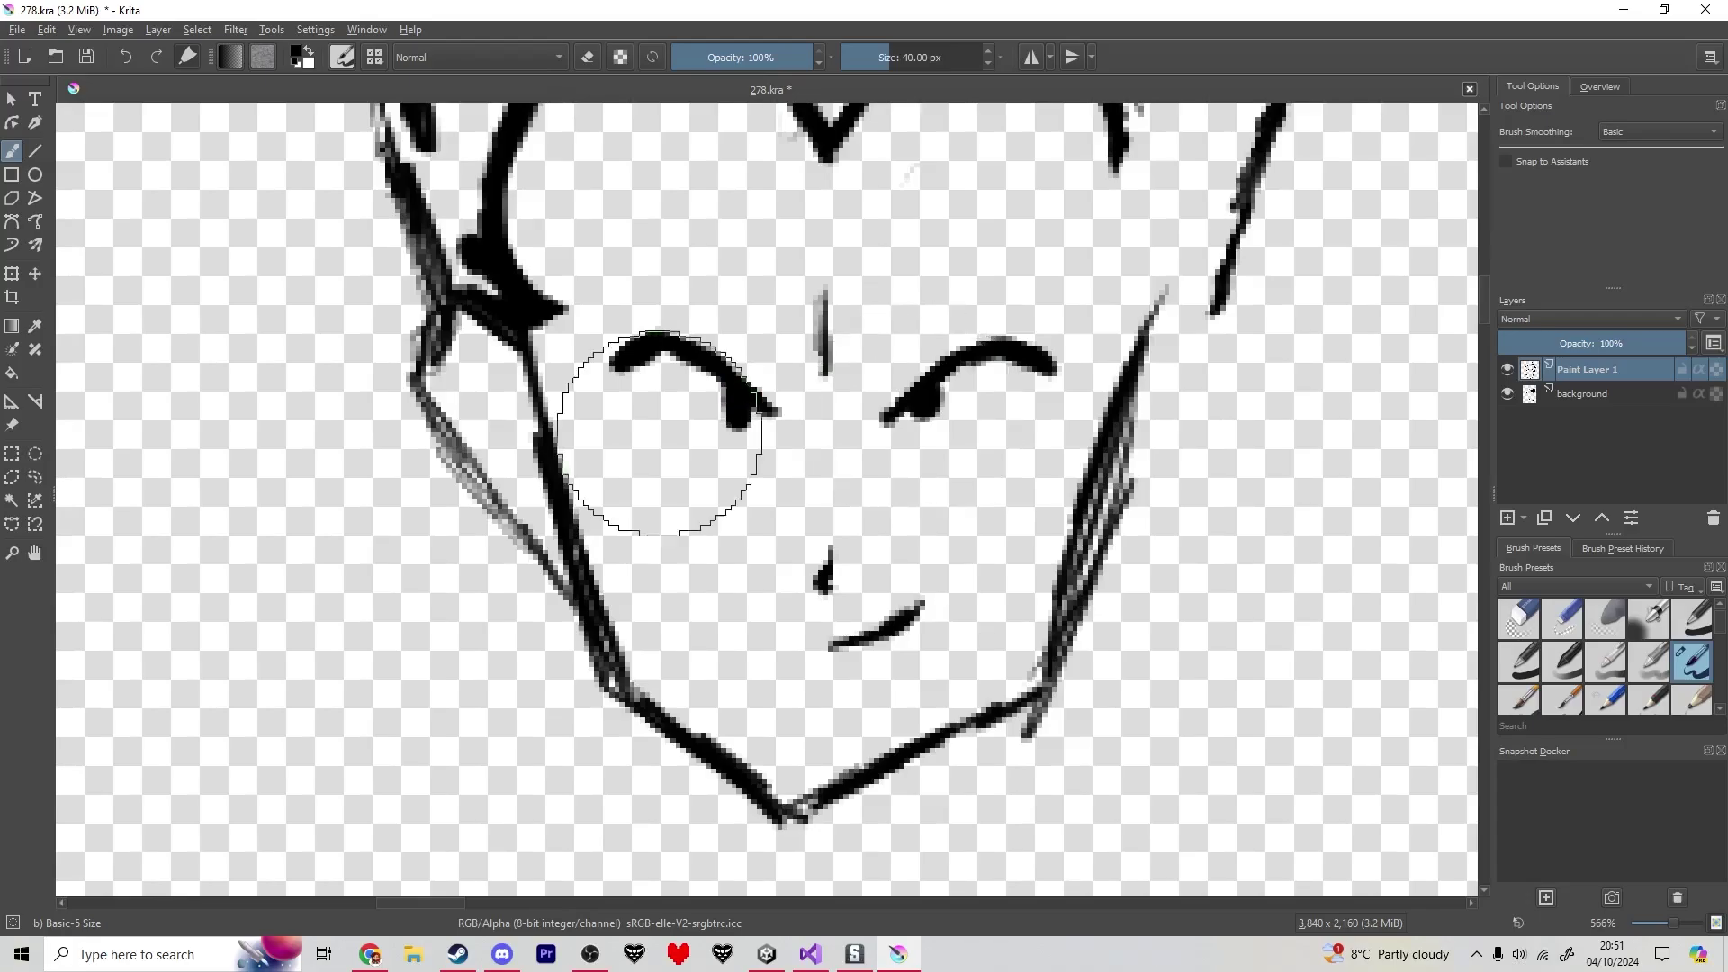
{"action": "mouse_move", "coordinate": [638, 358]}
{"action": "left_mouse_down"}
{"action": "mouse_move", "coordinate": [635, 425]}
{"action": "mouse_move", "coordinate": [670, 460]}
{"action": "mouse_move", "coordinate": [769, 449]}
{"action": "mouse_move", "coordinate": [788, 416]}
{"action": "left_mouse_up"}
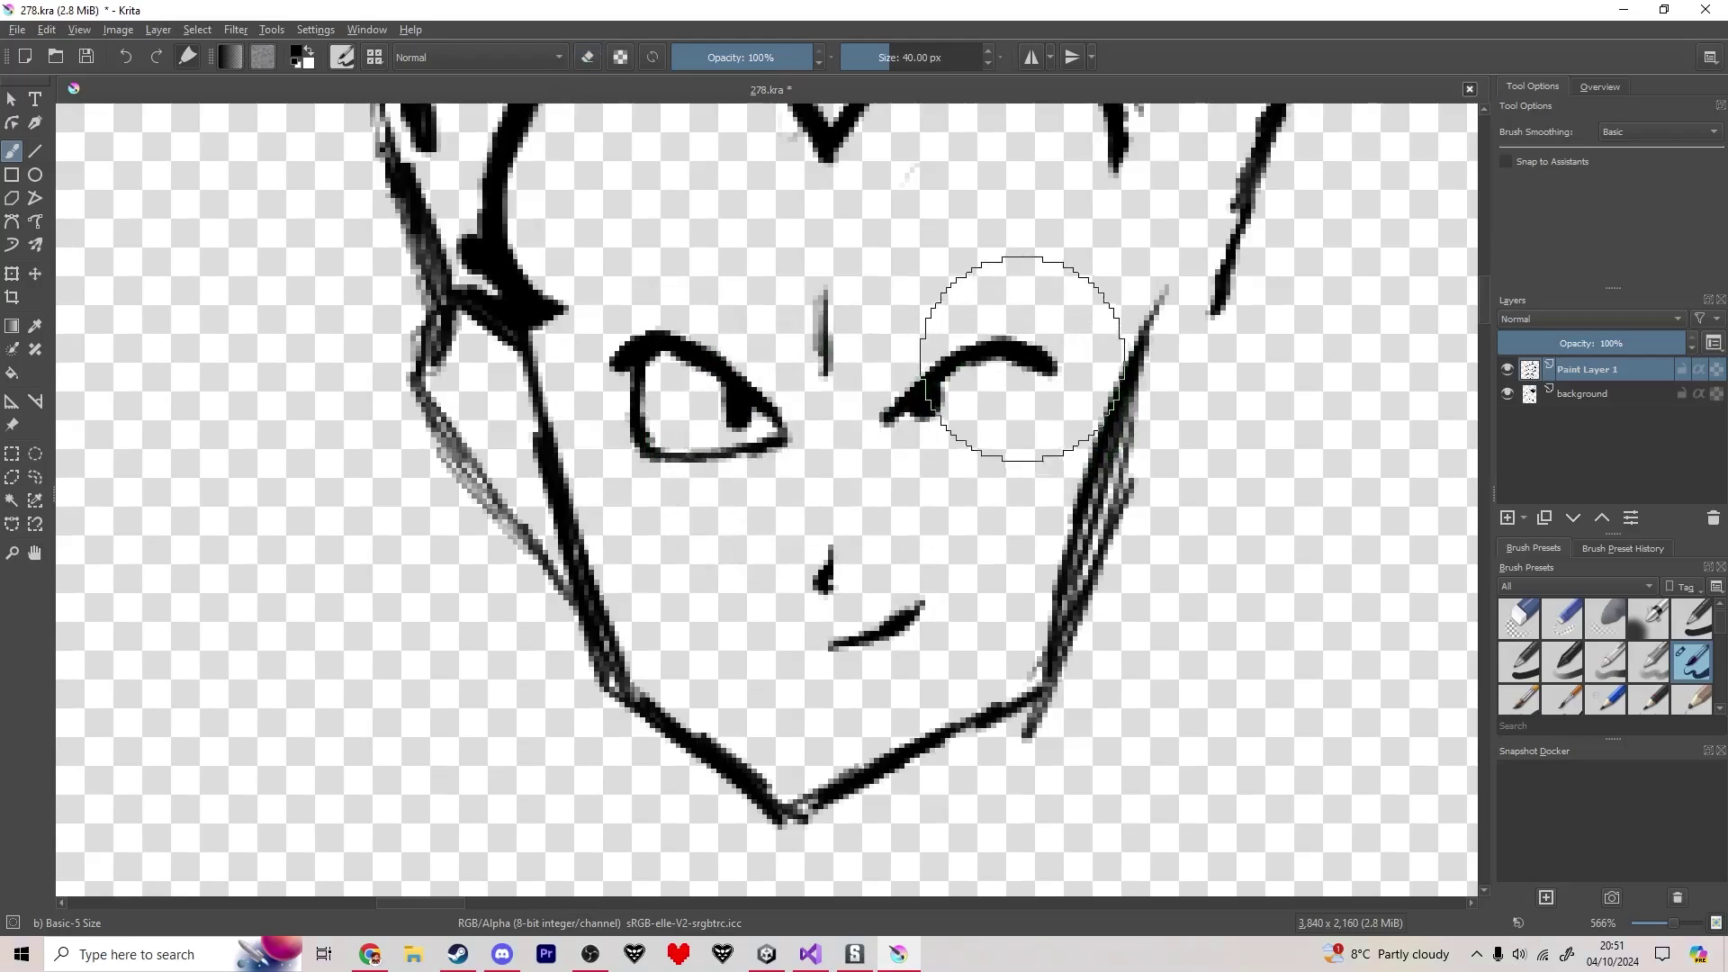
{"action": "mouse_move", "coordinate": [1042, 387]}
{"action": "left_mouse_down"}
{"action": "mouse_move", "coordinate": [1044, 426]}
{"action": "mouse_move", "coordinate": [889, 418]}
{"action": "mouse_move", "coordinate": [910, 444]}
{"action": "mouse_move", "coordinate": [1029, 455]}
{"action": "left_mouse_up"}
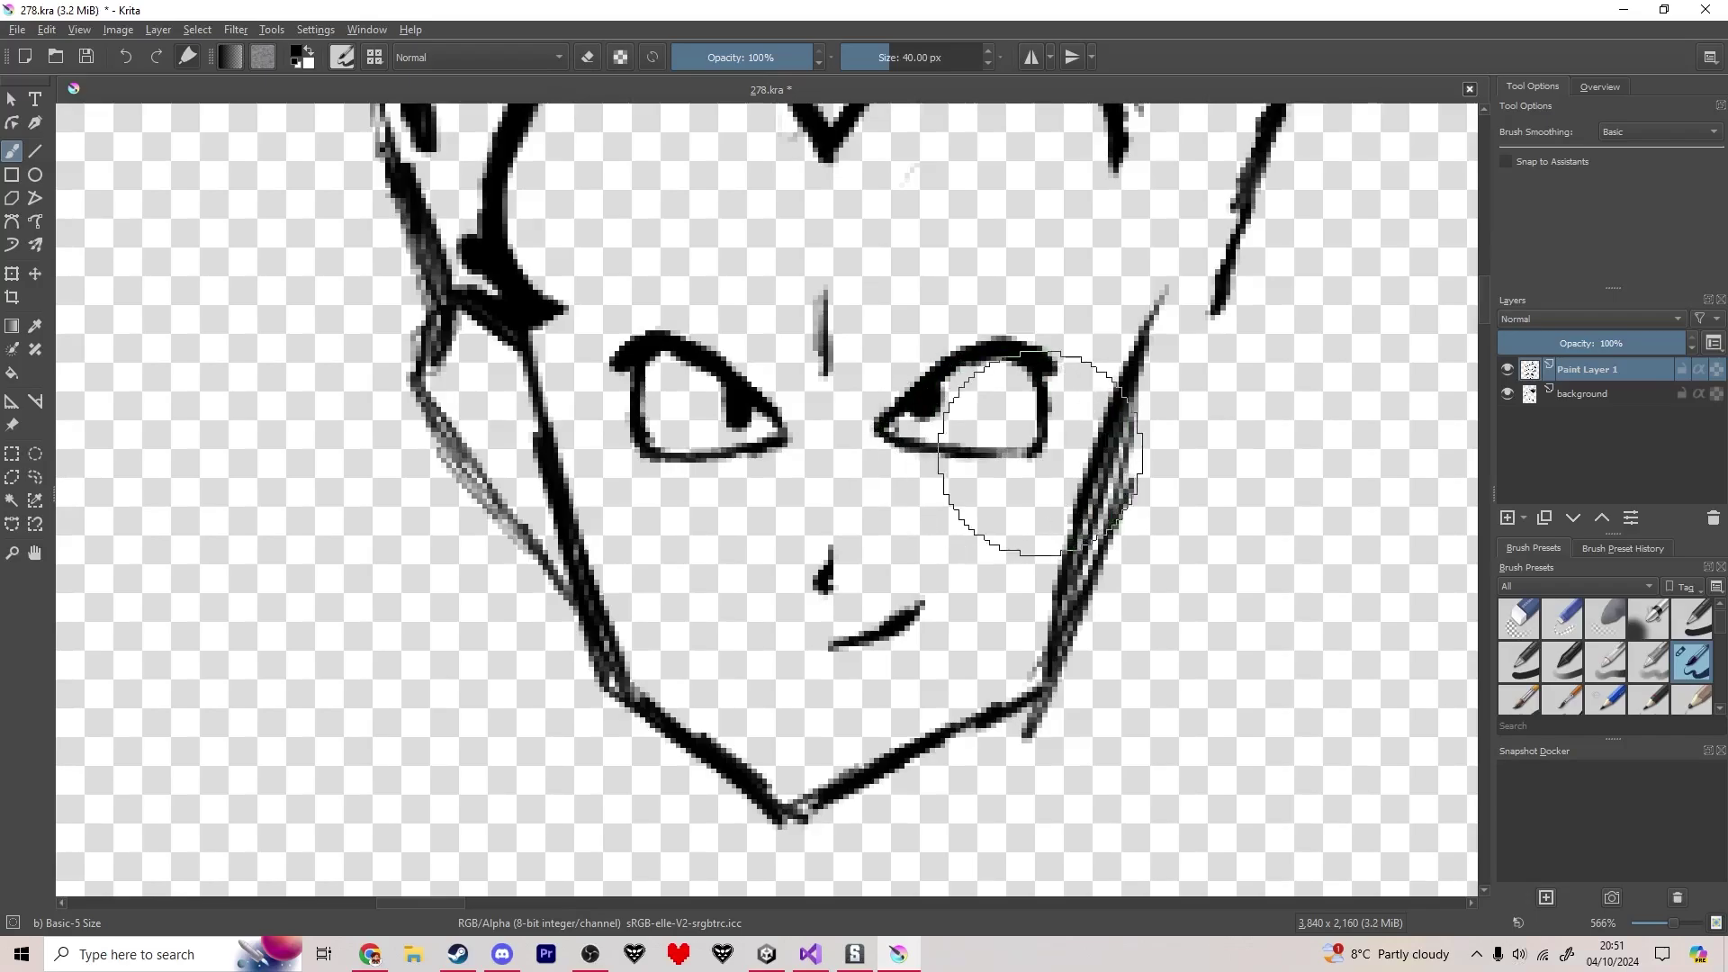
- Select the eyes, nose and mouth freehand, enlarge them slightly and move them a little lower on the face
{"action": "scroll", "coordinate": [972, 436], "scroll_direction": "down", "scroll_amount": 7}
{"action": "scroll", "coordinate": [968, 437], "scroll_direction": "up", "scroll_amount": 6}
{"action": "left_click_drag", "start_coordinate": [906, 474], "coordinate": [887, 429]}
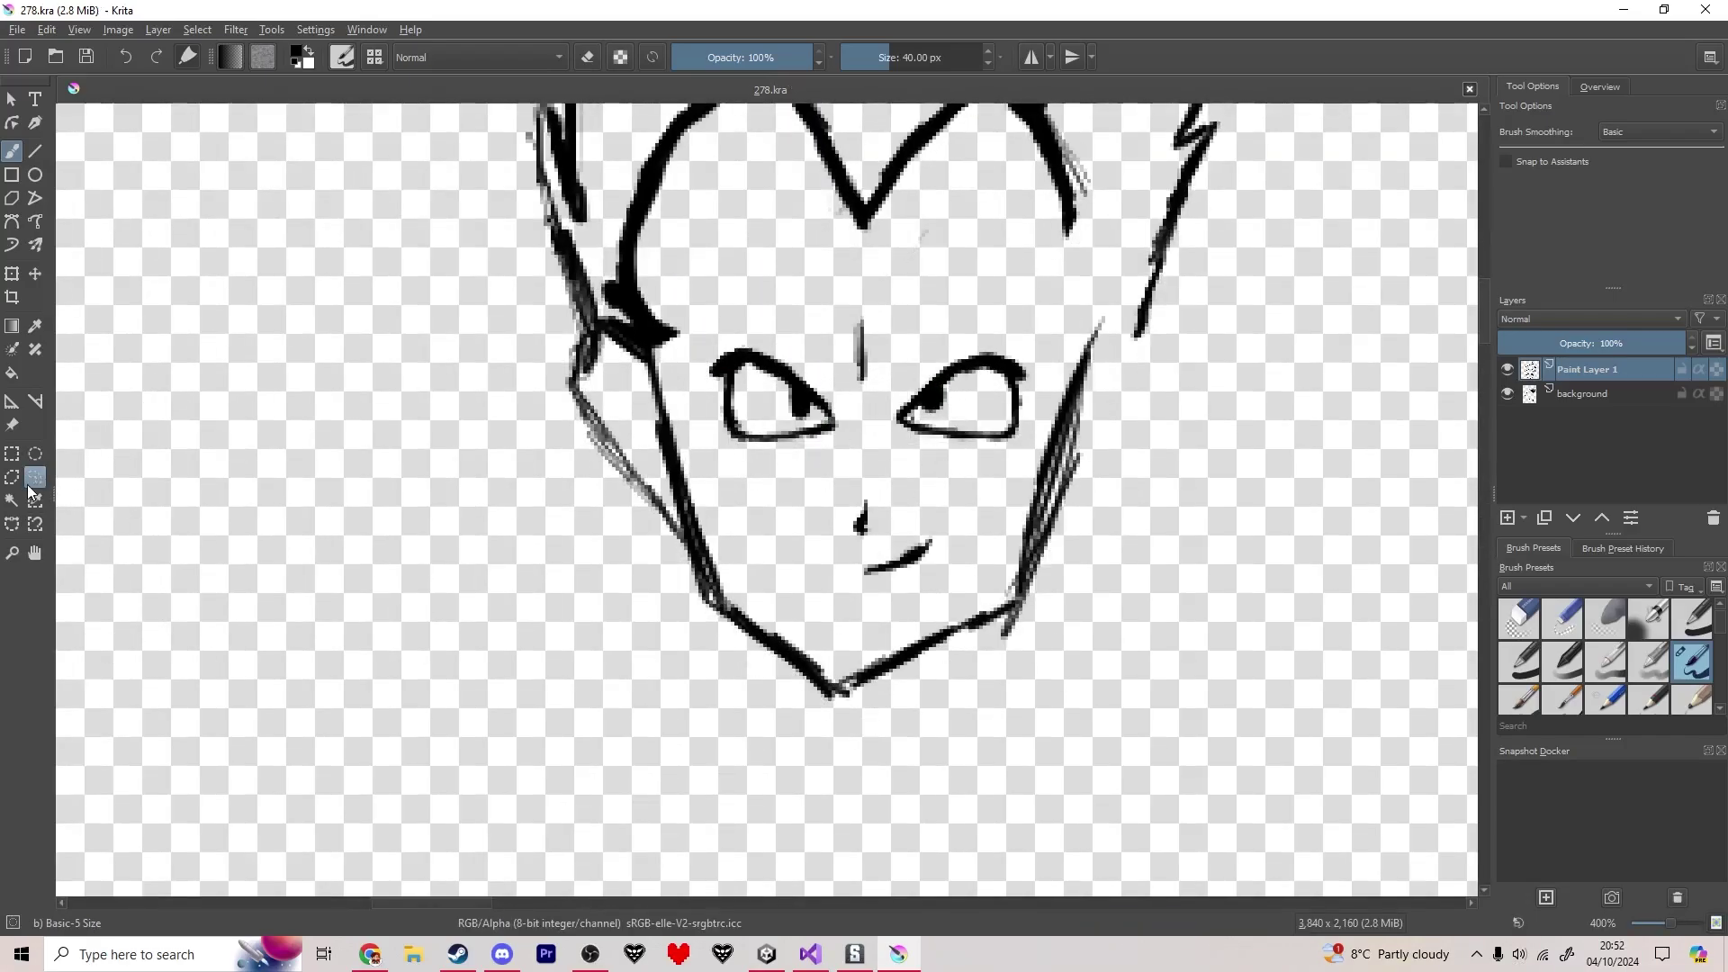
{"action": "left_click", "coordinate": [34, 478]}
{"action": "left_click_drag", "start_coordinate": [857, 261], "coordinate": [683, 401]}
{"action": "left_click_drag", "start_coordinate": [1029, 465], "coordinate": [891, 220]}
{"action": "key", "text": "ctrl+t"}
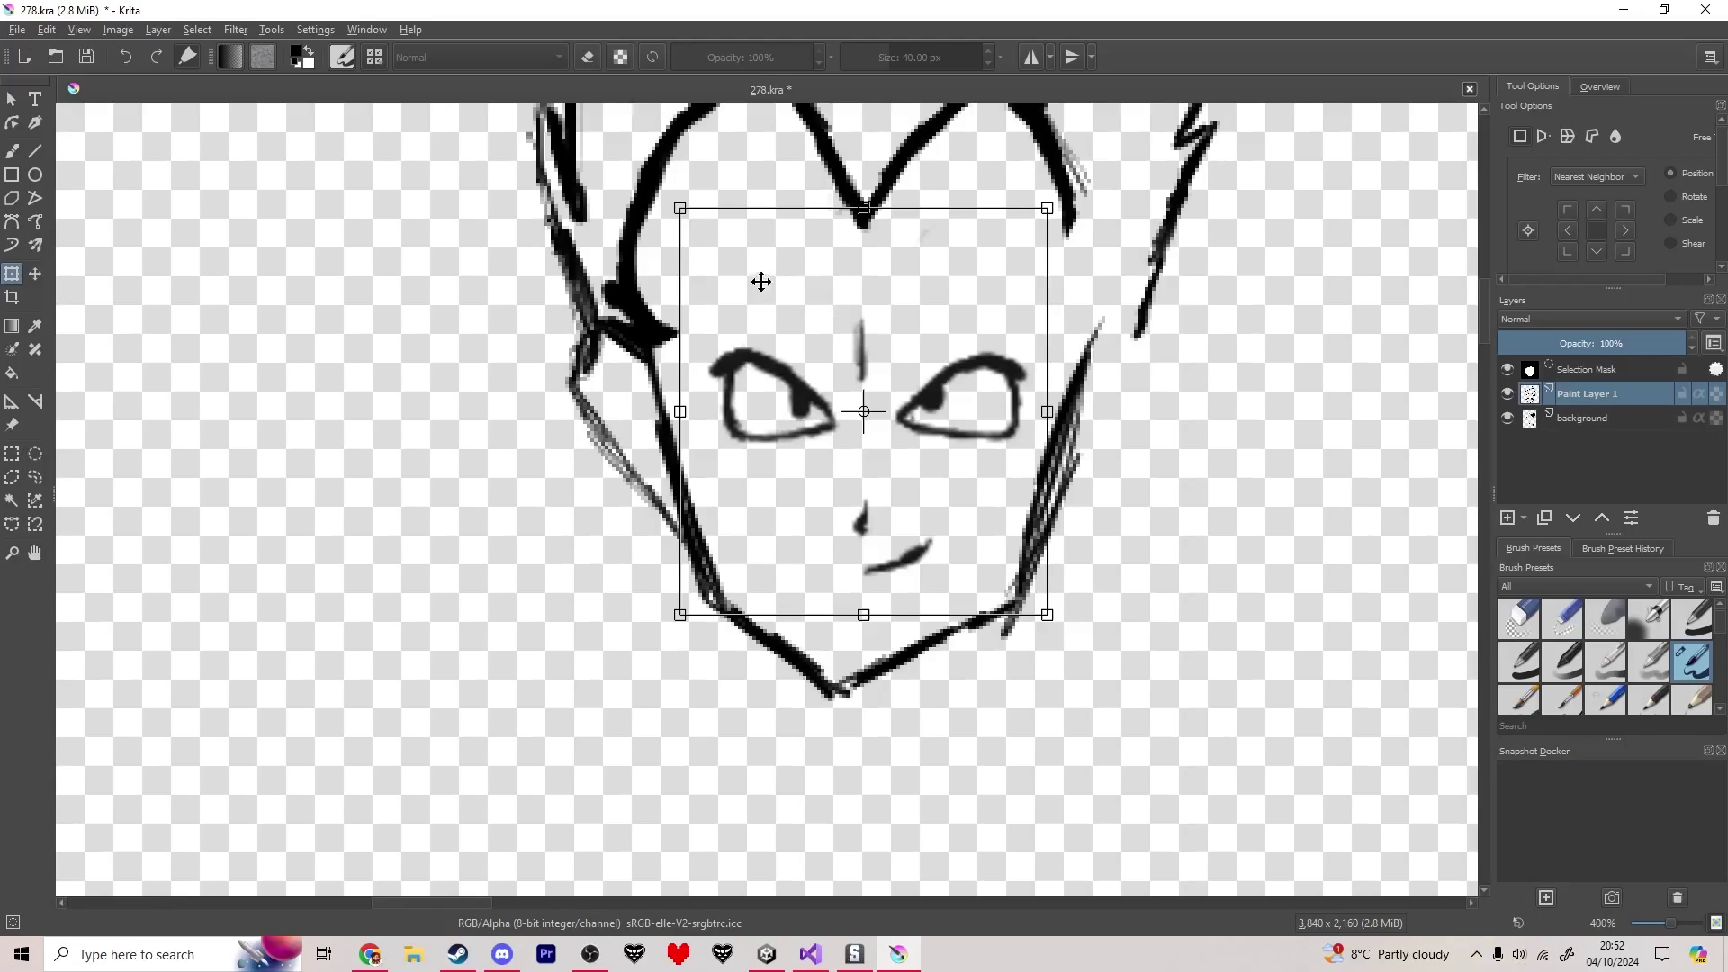
{"action": "mouse_move", "coordinate": [693, 218]}
{"action": "left_mouse_down"}
{"action": "mouse_move", "coordinate": [634, 160]}
{"action": "mouse_move", "coordinate": [683, 213]}
{"action": "left_mouse_up"}
{"action": "left_click_drag", "start_coordinate": [833, 267], "coordinate": [836, 291]}
{"action": "key", "text": "Return"}
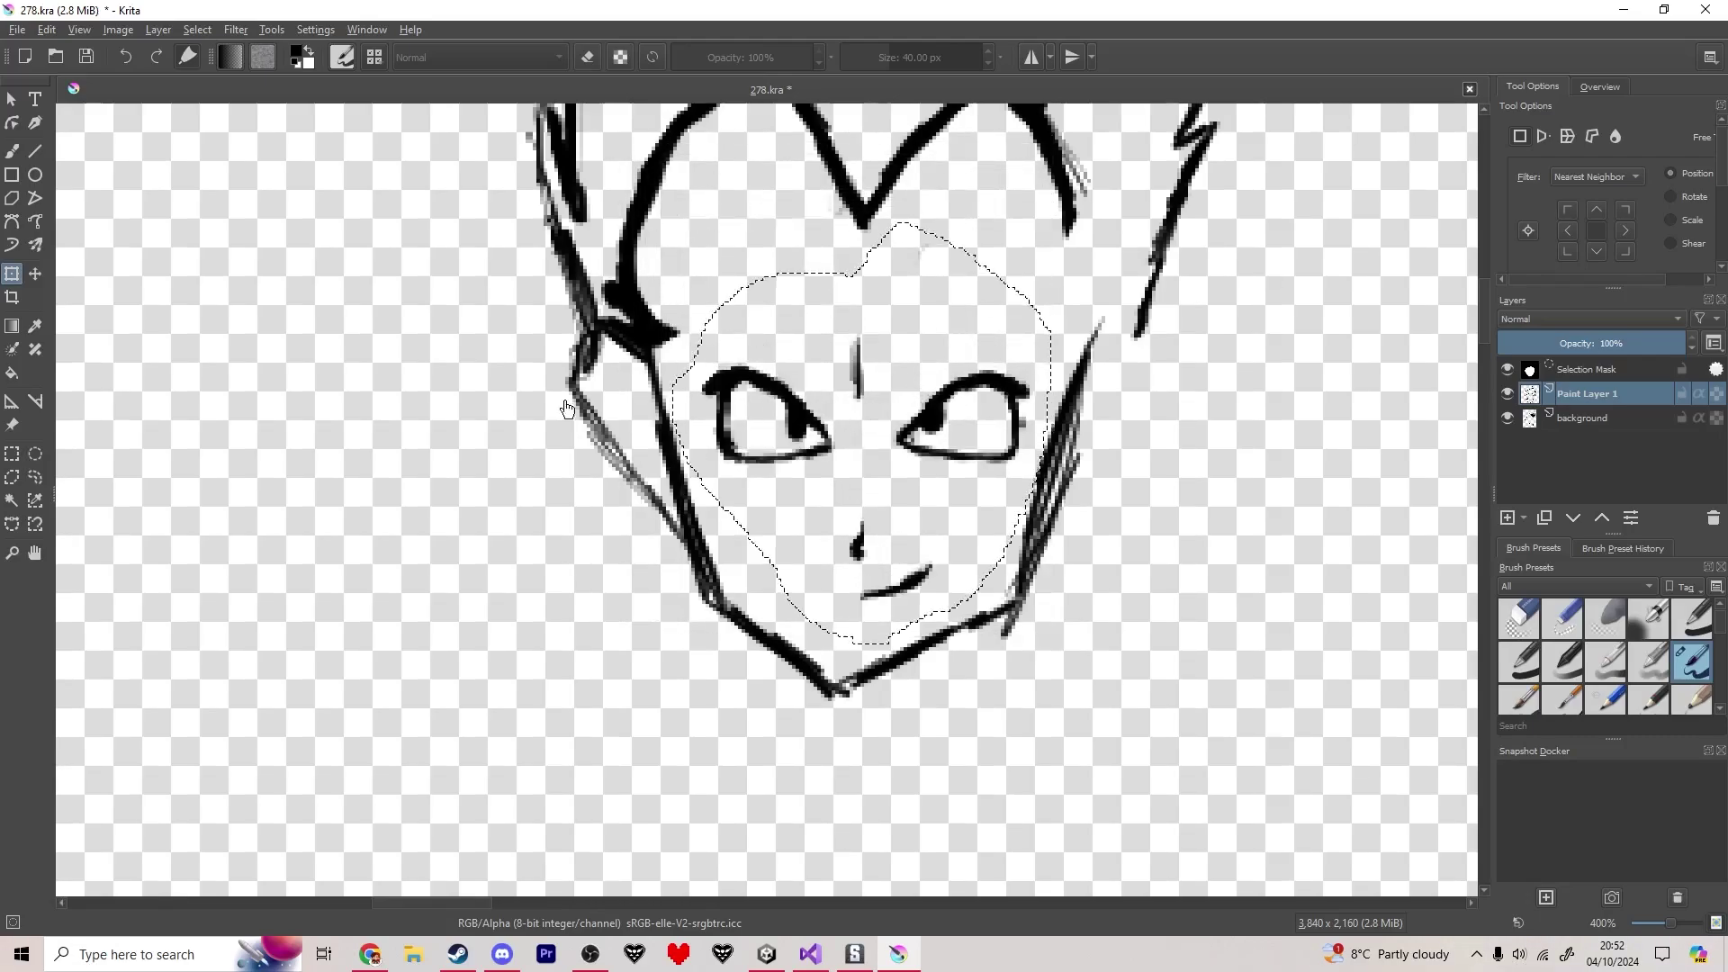
{"action": "key", "text": "ctrl+shift+a"}
- Paint a thick black band along the M-shaped hairline and fill the hair beside the ear and its first spike
{"action": "scroll", "coordinate": [240, 502], "scroll_direction": "down", "scroll_amount": 7}
{"action": "key", "text": "b"}
{"action": "scroll", "coordinate": [540, 527], "scroll_direction": "up", "scroll_amount": 10}
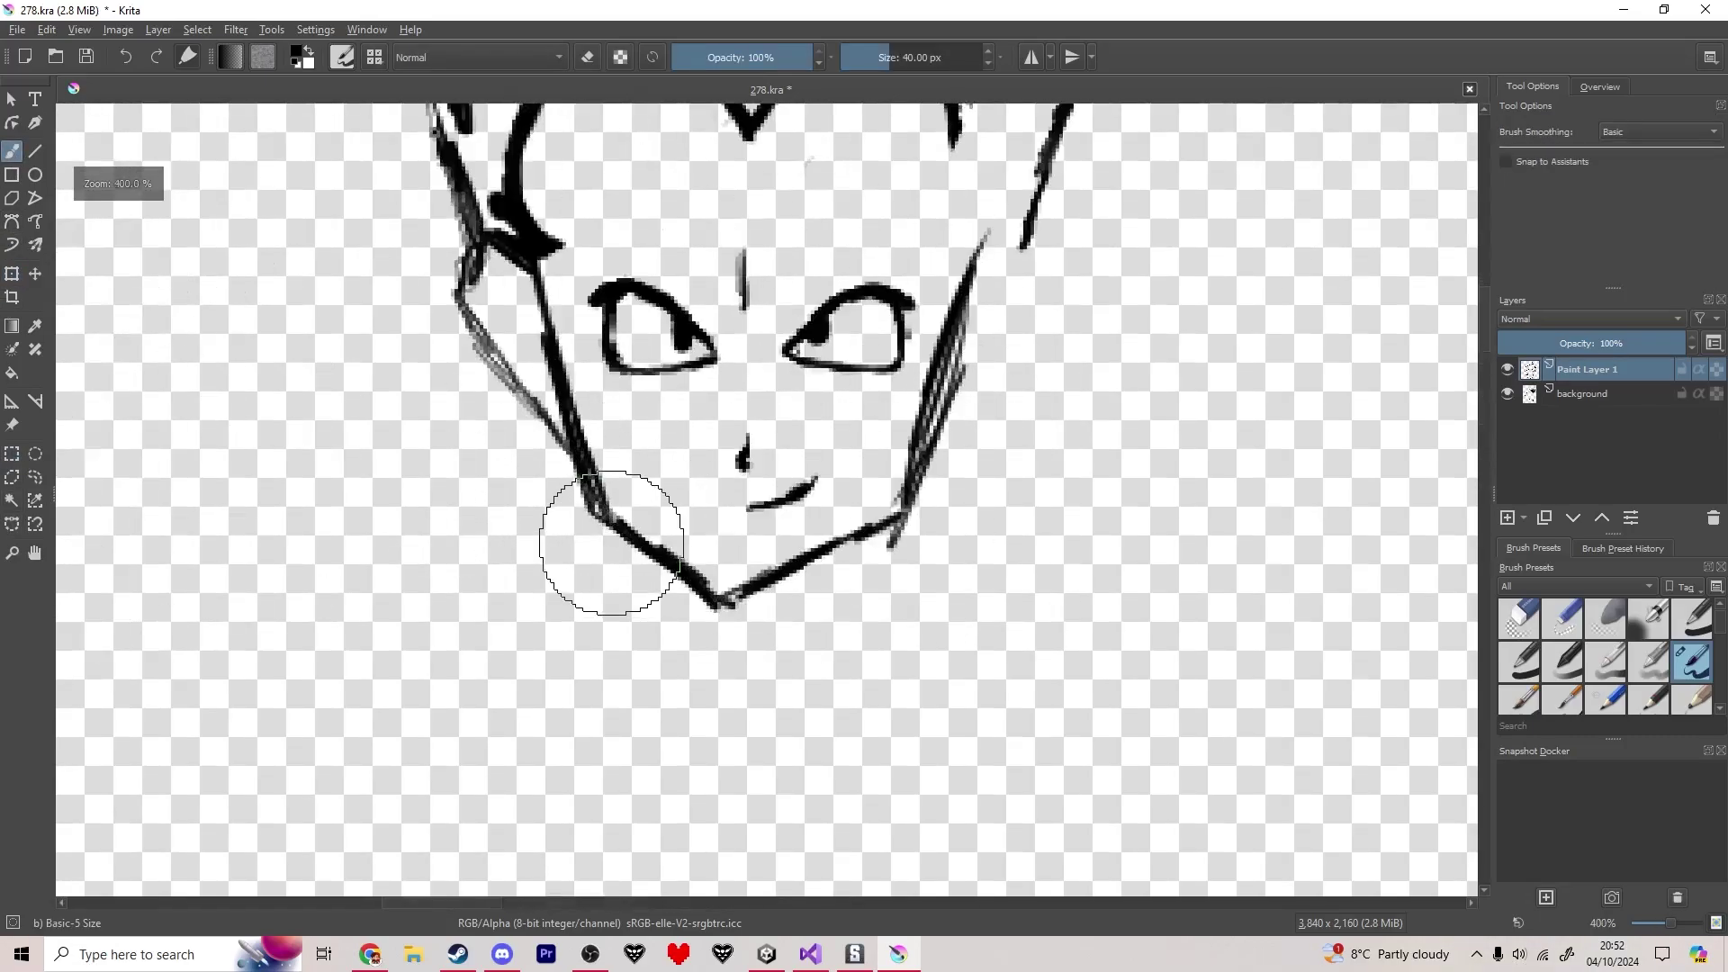
{"action": "mouse_move", "coordinate": [489, 596]}
{"action": "left_mouse_down"}
{"action": "mouse_move", "coordinate": [478, 509]}
{"action": "mouse_move", "coordinate": [510, 421]}
{"action": "mouse_move", "coordinate": [493, 463]}
{"action": "mouse_move", "coordinate": [609, 321]}
{"action": "mouse_move", "coordinate": [651, 306]}
{"action": "mouse_move", "coordinate": [781, 513]}
{"action": "mouse_move", "coordinate": [812, 495]}
{"action": "mouse_move", "coordinate": [802, 517]}
{"action": "mouse_move", "coordinate": [873, 407]}
{"action": "mouse_move", "coordinate": [815, 506]}
{"action": "mouse_move", "coordinate": [896, 387]}
{"action": "left_mouse_up"}
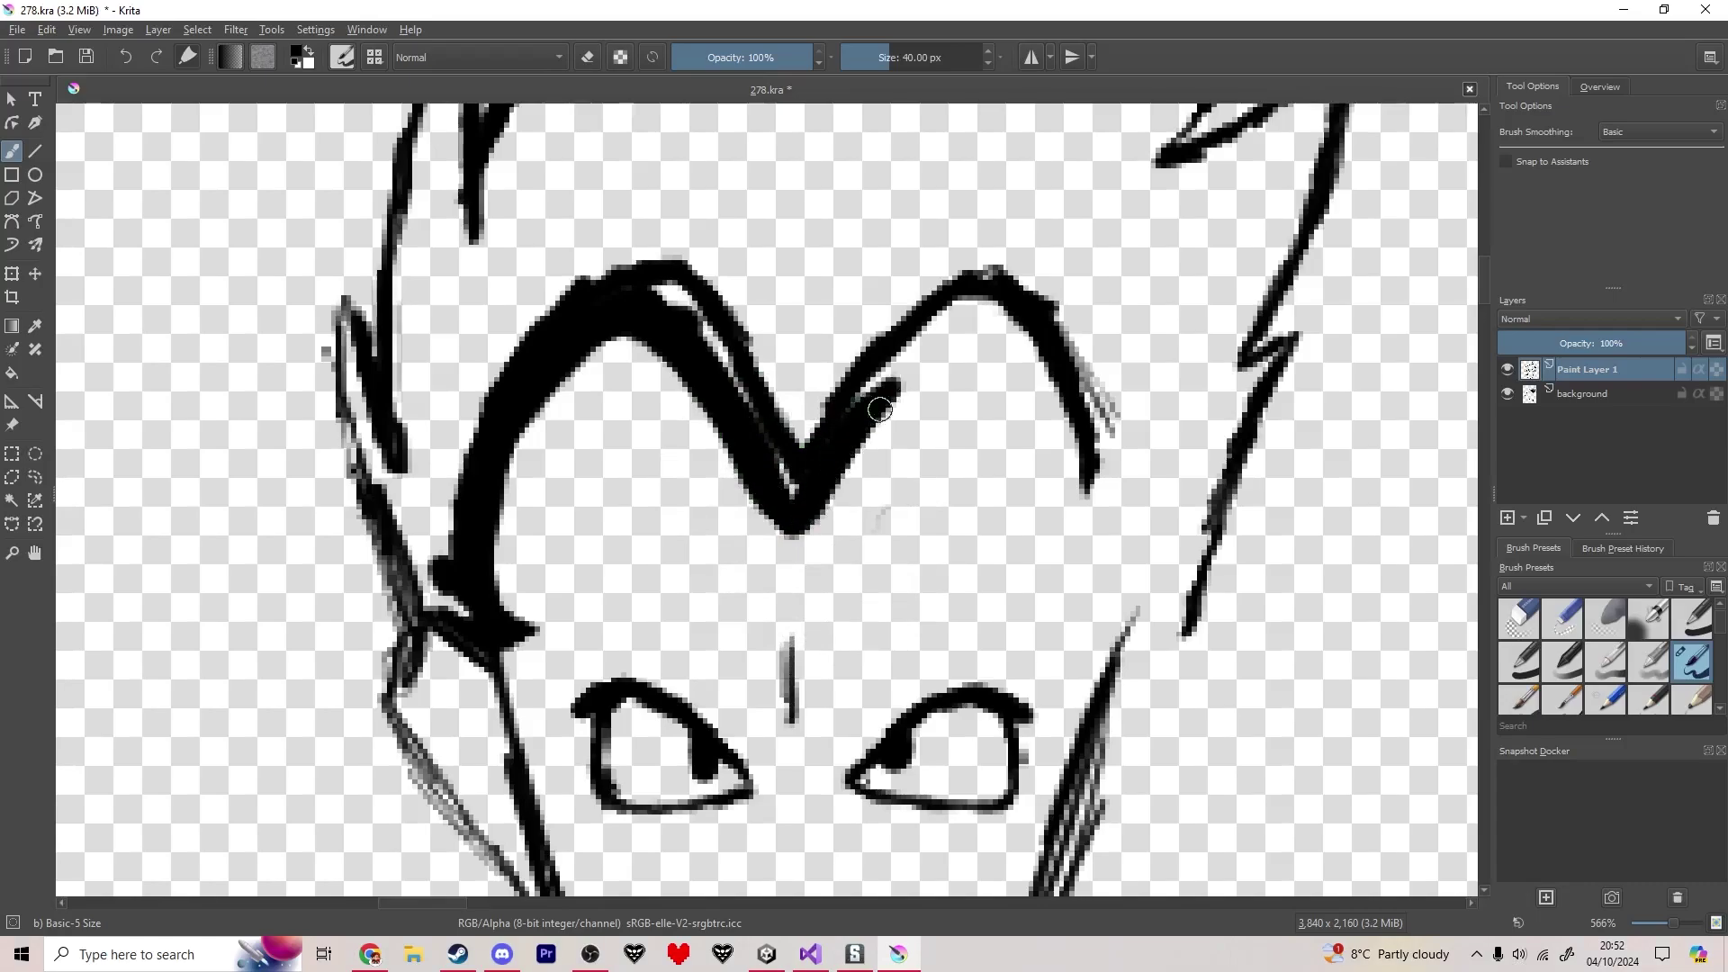
{"action": "key", "text": "e"}
{"action": "mouse_move", "coordinate": [741, 474]}
{"action": "left_mouse_down"}
{"action": "mouse_move", "coordinate": [749, 540]}
{"action": "mouse_move", "coordinate": [746, 521]}
{"action": "left_mouse_up"}
{"action": "key", "text": "e"}
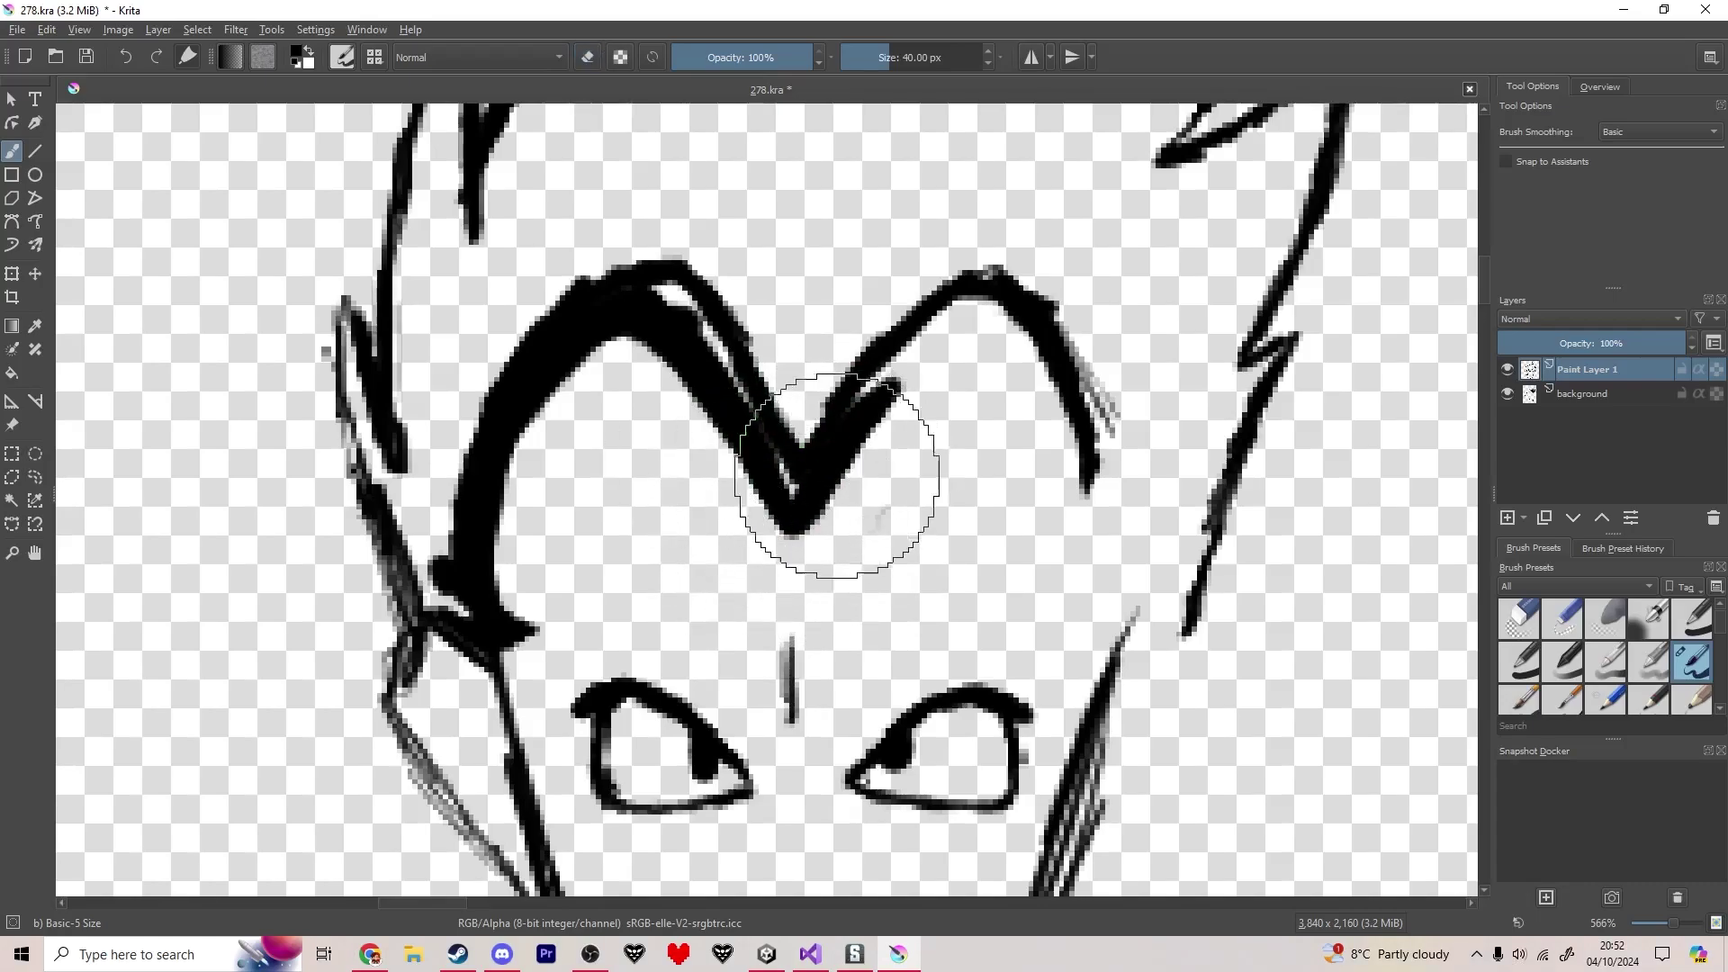
{"action": "mouse_move", "coordinate": [830, 463]}
{"action": "left_mouse_down"}
{"action": "mouse_move", "coordinate": [898, 380]}
{"action": "mouse_move", "coordinate": [979, 324]}
{"action": "mouse_move", "coordinate": [1017, 355]}
{"action": "mouse_move", "coordinate": [1076, 490]}
{"action": "mouse_move", "coordinate": [1014, 288]}
{"action": "mouse_move", "coordinate": [951, 290]}
{"action": "mouse_move", "coordinate": [860, 349]}
{"action": "mouse_move", "coordinate": [793, 463]}
{"action": "mouse_move", "coordinate": [718, 333]}
{"action": "mouse_move", "coordinate": [501, 335]}
{"action": "mouse_move", "coordinate": [443, 510]}
{"action": "mouse_move", "coordinate": [484, 641]}
{"action": "mouse_move", "coordinate": [403, 546]}
{"action": "mouse_move", "coordinate": [361, 427]}
{"action": "mouse_move", "coordinate": [349, 335]}
{"action": "mouse_move", "coordinate": [398, 451]}
{"action": "mouse_move", "coordinate": [416, 207]}
{"action": "left_mouse_up"}
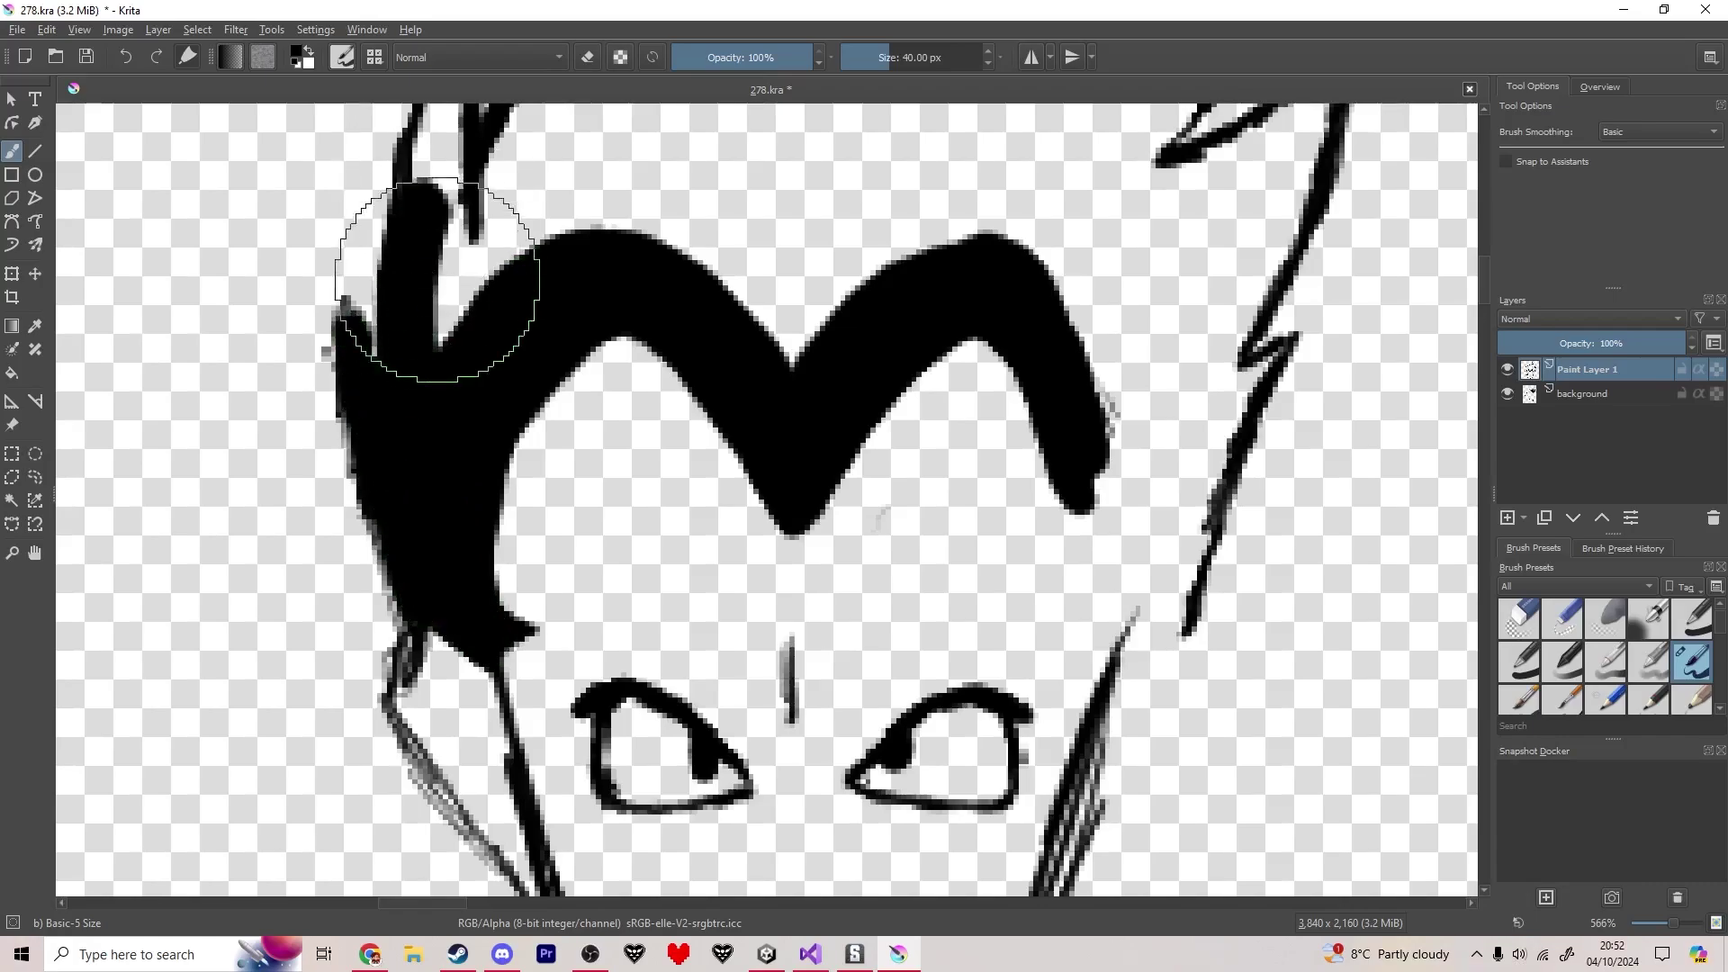
{"action": "mouse_move", "coordinate": [436, 282]}
{"action": "left_mouse_down"}
{"action": "mouse_move", "coordinate": [474, 259]}
{"action": "mouse_move", "coordinate": [465, 516]}
{"action": "mouse_move", "coordinate": [392, 439]}
{"action": "mouse_move", "coordinate": [429, 278]}
{"action": "left_mouse_up"}
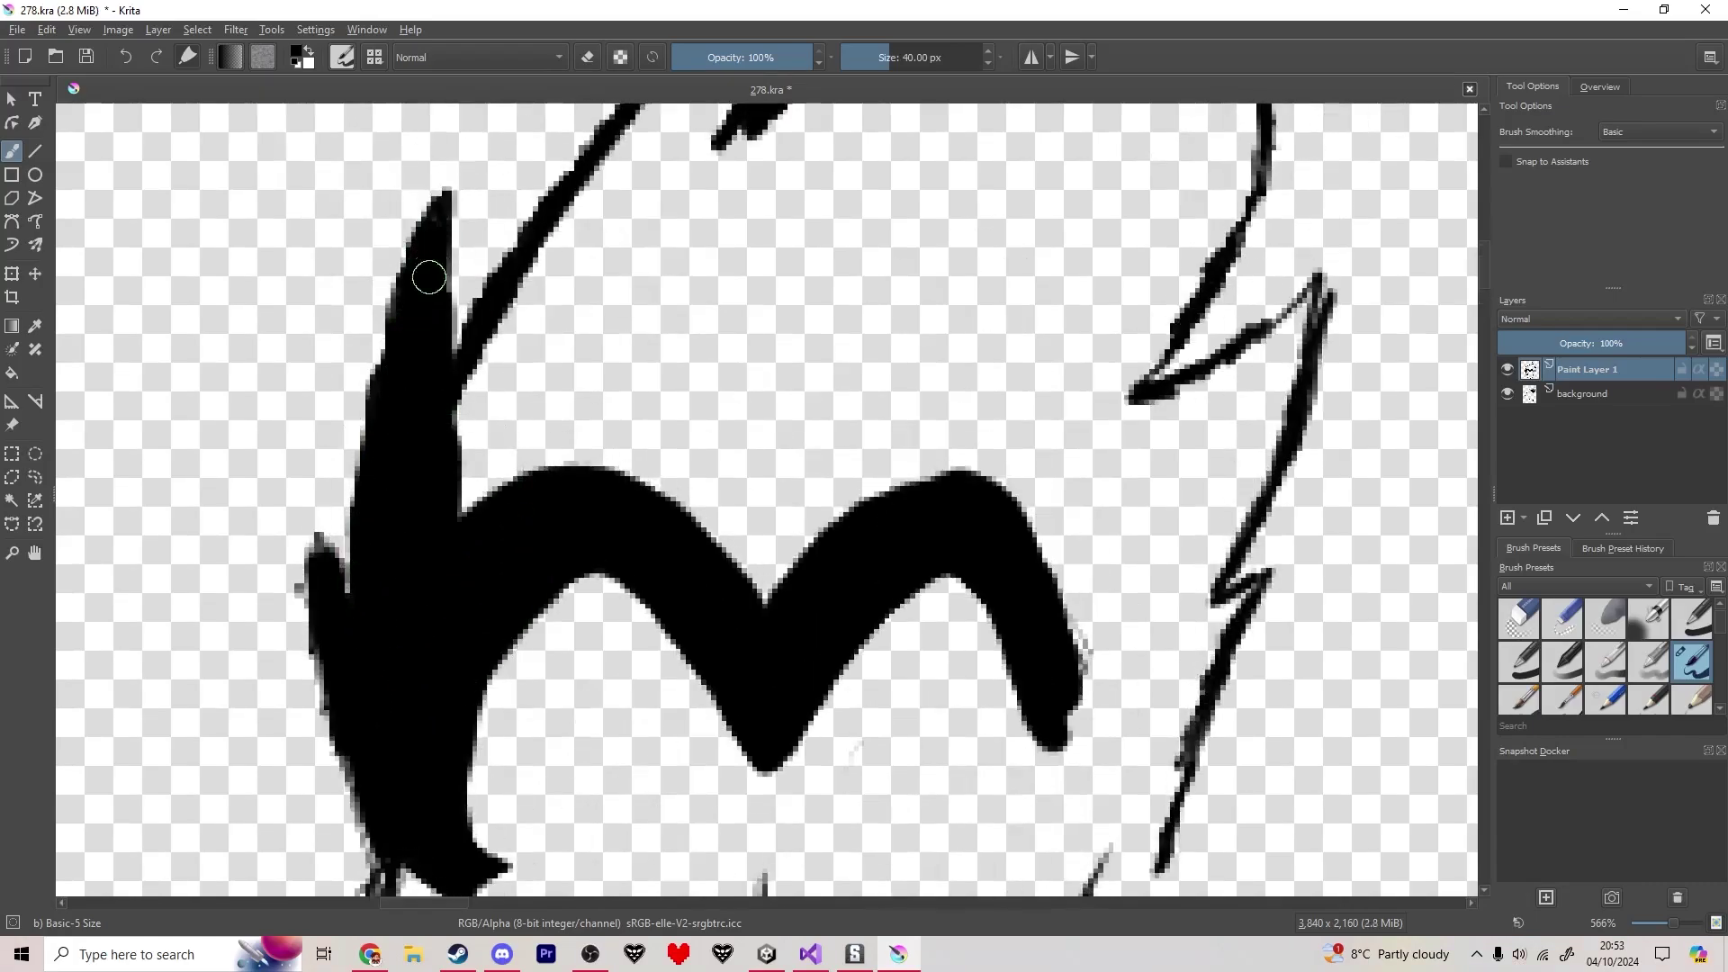
- Clean the stray edge by the side spike, fill the rest of the spiky hair solid black, and save the drawing
{"action": "key", "text": "e"}
{"action": "left_click_drag", "start_coordinate": [304, 563], "coordinate": [326, 596]}
{"action": "key", "text": "e"}
{"action": "mouse_move", "coordinate": [518, 337]}
{"action": "left_mouse_down"}
{"action": "mouse_move", "coordinate": [463, 459]}
{"action": "mouse_move", "coordinate": [602, 171]}
{"action": "left_mouse_up"}
{"action": "scroll", "coordinate": [867, 484], "scroll_direction": "down", "scroll_amount": 2}
{"action": "left_click_drag", "start_coordinate": [780, 432], "coordinate": [726, 528]}
{"action": "mouse_move", "coordinate": [635, 459]}
{"action": "left_mouse_down"}
{"action": "mouse_move", "coordinate": [716, 349]}
{"action": "mouse_move", "coordinate": [648, 558]}
{"action": "mouse_move", "coordinate": [690, 455]}
{"action": "mouse_move", "coordinate": [793, 396]}
{"action": "mouse_move", "coordinate": [767, 422]}
{"action": "mouse_move", "coordinate": [830, 315]}
{"action": "mouse_move", "coordinate": [725, 523]}
{"action": "mouse_move", "coordinate": [895, 355]}
{"action": "mouse_move", "coordinate": [961, 423]}
{"action": "mouse_move", "coordinate": [906, 533]}
{"action": "mouse_move", "coordinate": [927, 558]}
{"action": "mouse_move", "coordinate": [954, 540]}
{"action": "mouse_move", "coordinate": [880, 614]}
{"action": "mouse_move", "coordinate": [857, 529]}
{"action": "mouse_move", "coordinate": [831, 515]}
{"action": "mouse_move", "coordinate": [875, 416]}
{"action": "mouse_move", "coordinate": [905, 775]}
{"action": "mouse_move", "coordinate": [959, 608]}
{"action": "mouse_move", "coordinate": [900, 702]}
{"action": "left_mouse_up"}
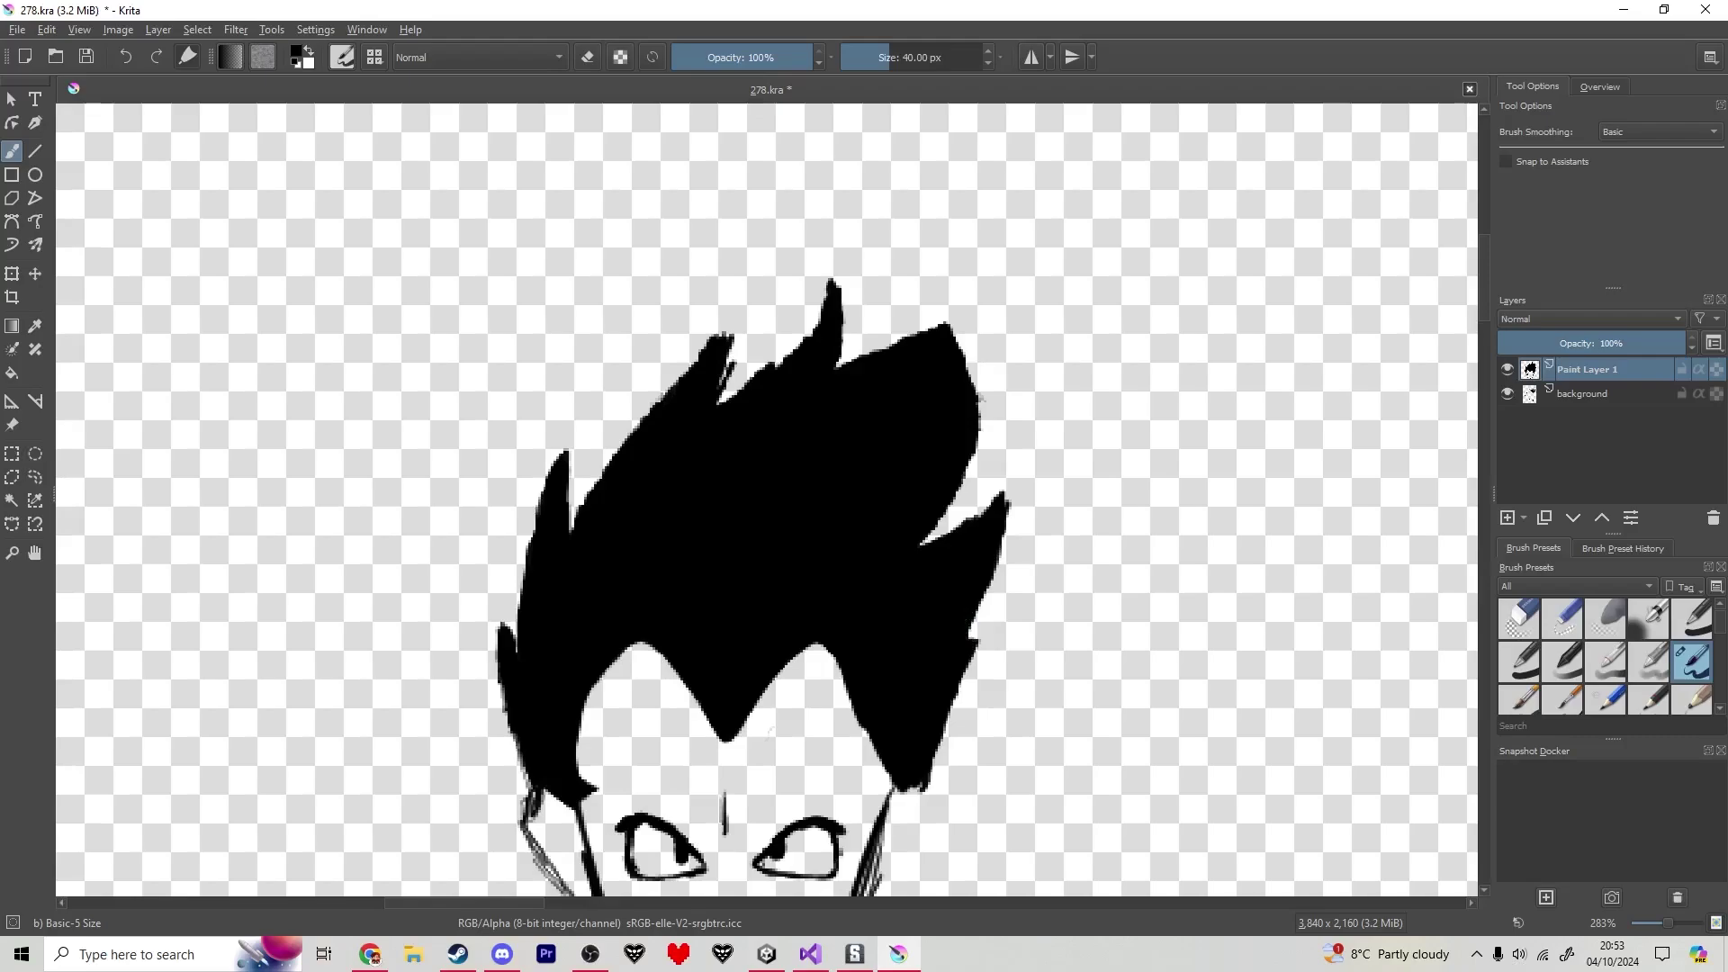
{"action": "scroll", "coordinate": [880, 366], "scroll_direction": "down", "scroll_amount": 6}
{"action": "key", "text": "ctrl+s"}
- Draw a wristband on the first figure's lowered forearm in the background layer, using two curved lines across the arm
{"action": "scroll", "coordinate": [867, 446], "scroll_direction": "up", "scroll_amount": 7}
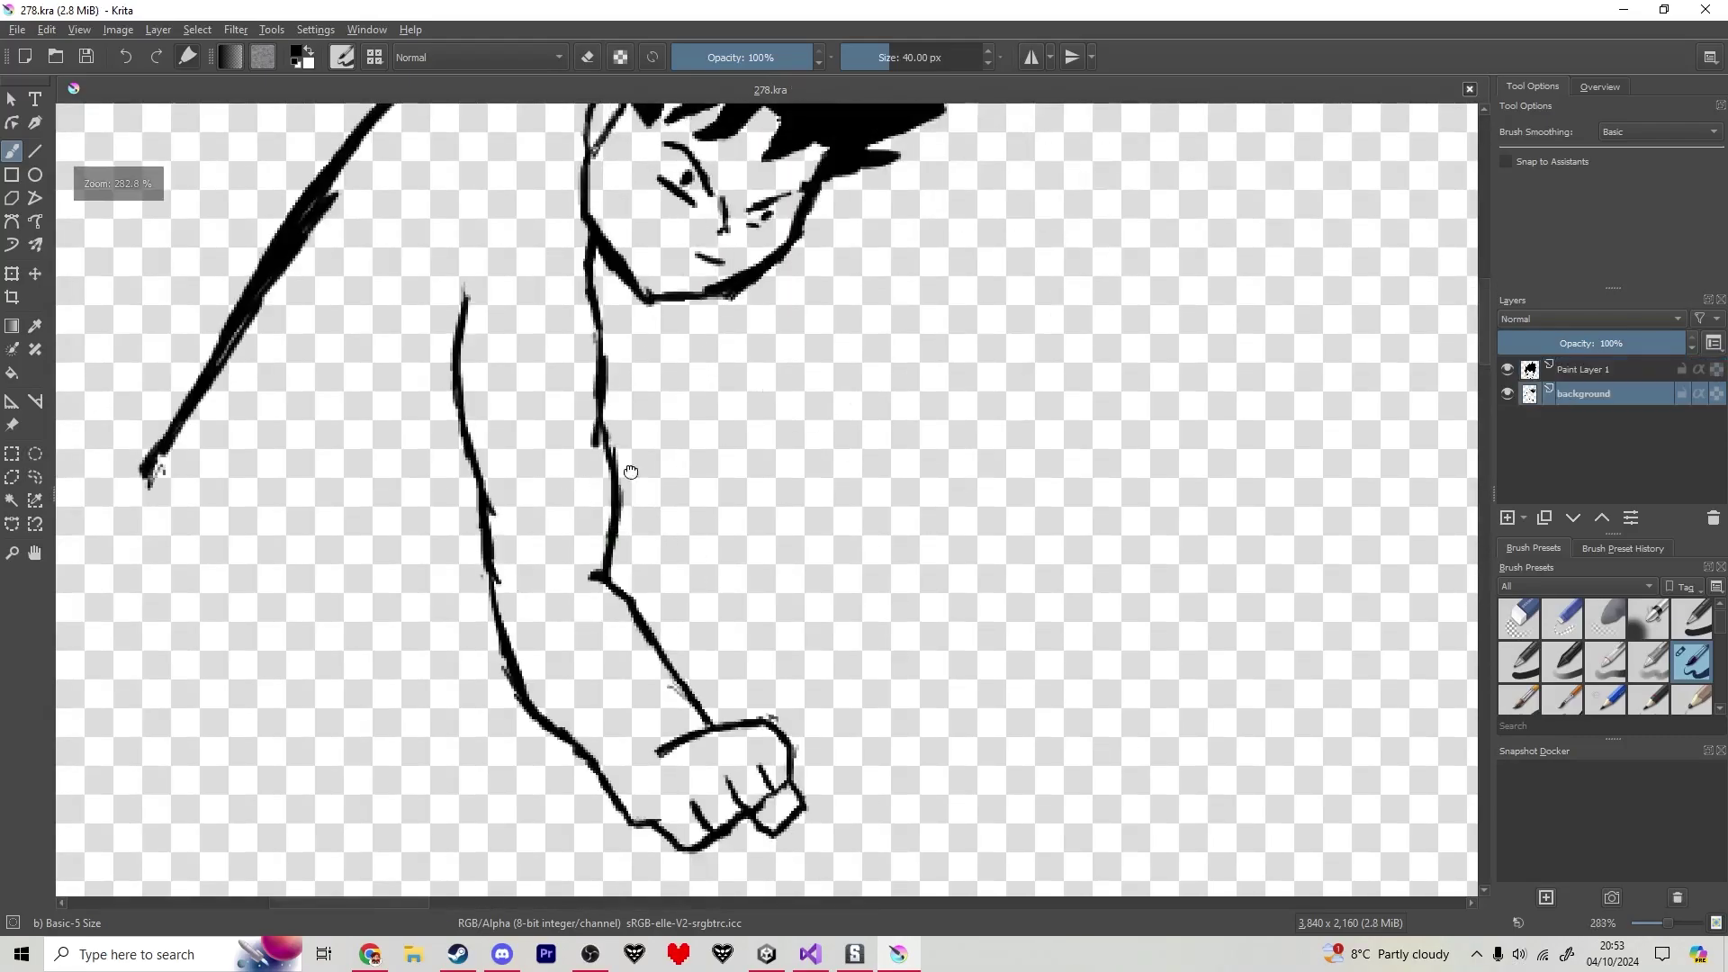
{"action": "scroll", "coordinate": [629, 467], "scroll_direction": "up", "scroll_amount": 1}
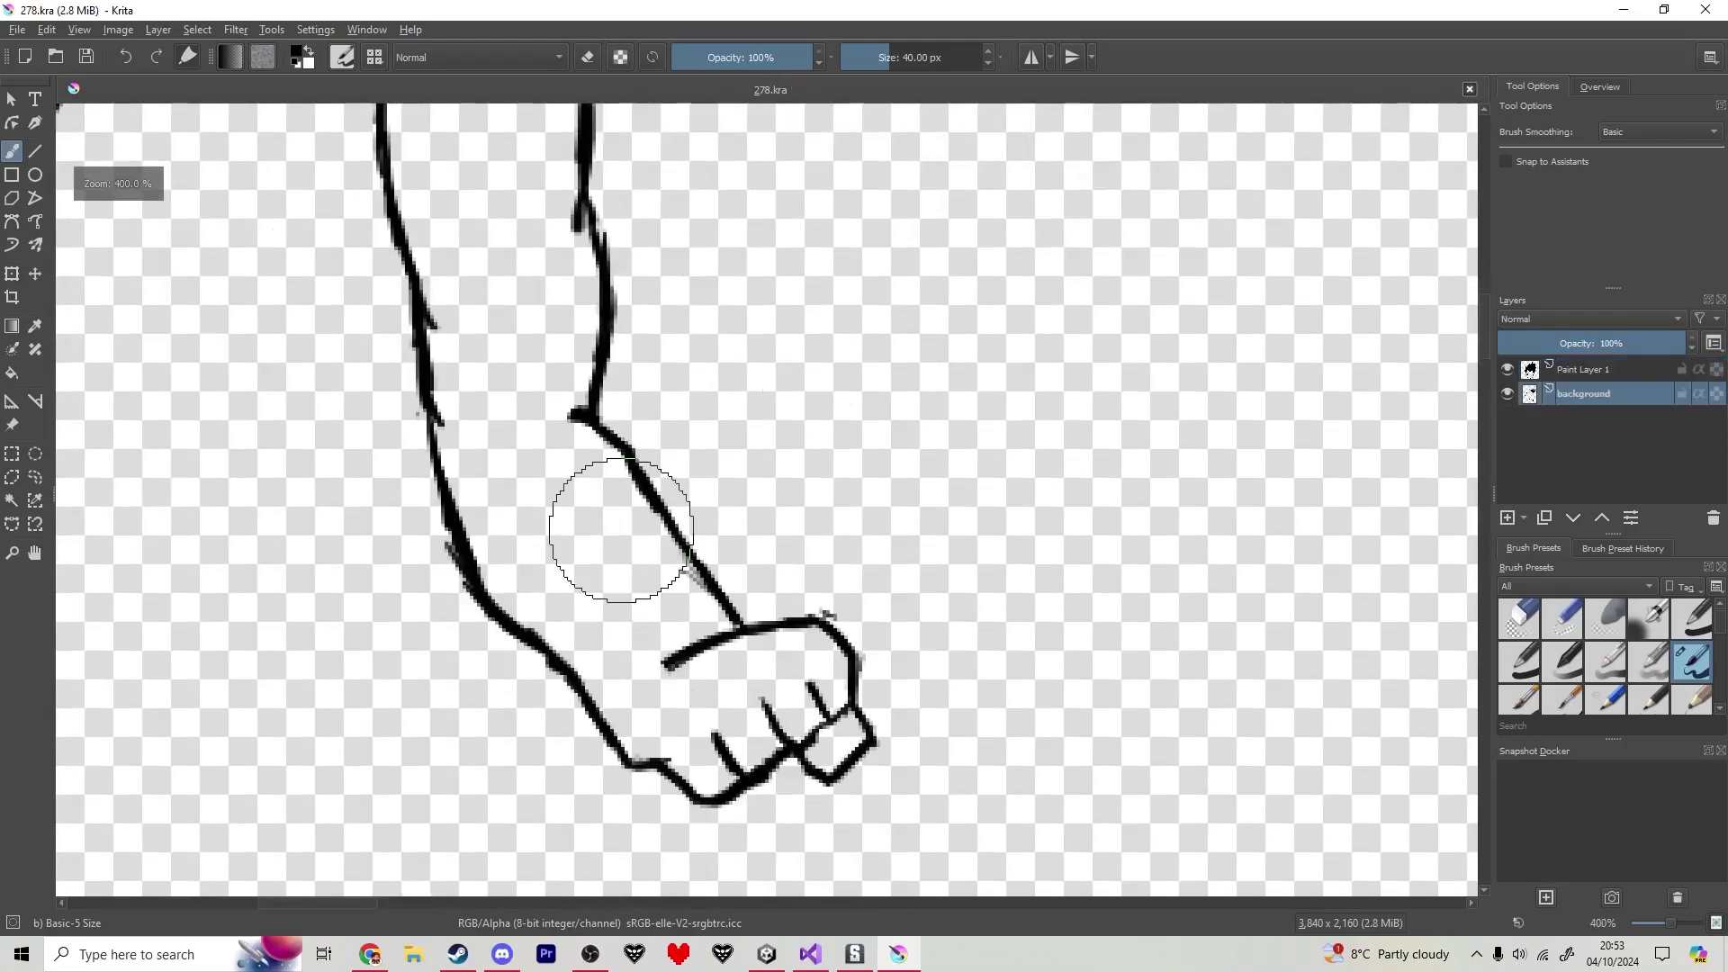
{"action": "mouse_move", "coordinate": [477, 569]}
{"action": "left_mouse_down"}
{"action": "mouse_move", "coordinate": [512, 525]}
{"action": "mouse_move", "coordinate": [627, 453]}
{"action": "left_mouse_up"}
{"action": "key", "text": "ctrl+z"}
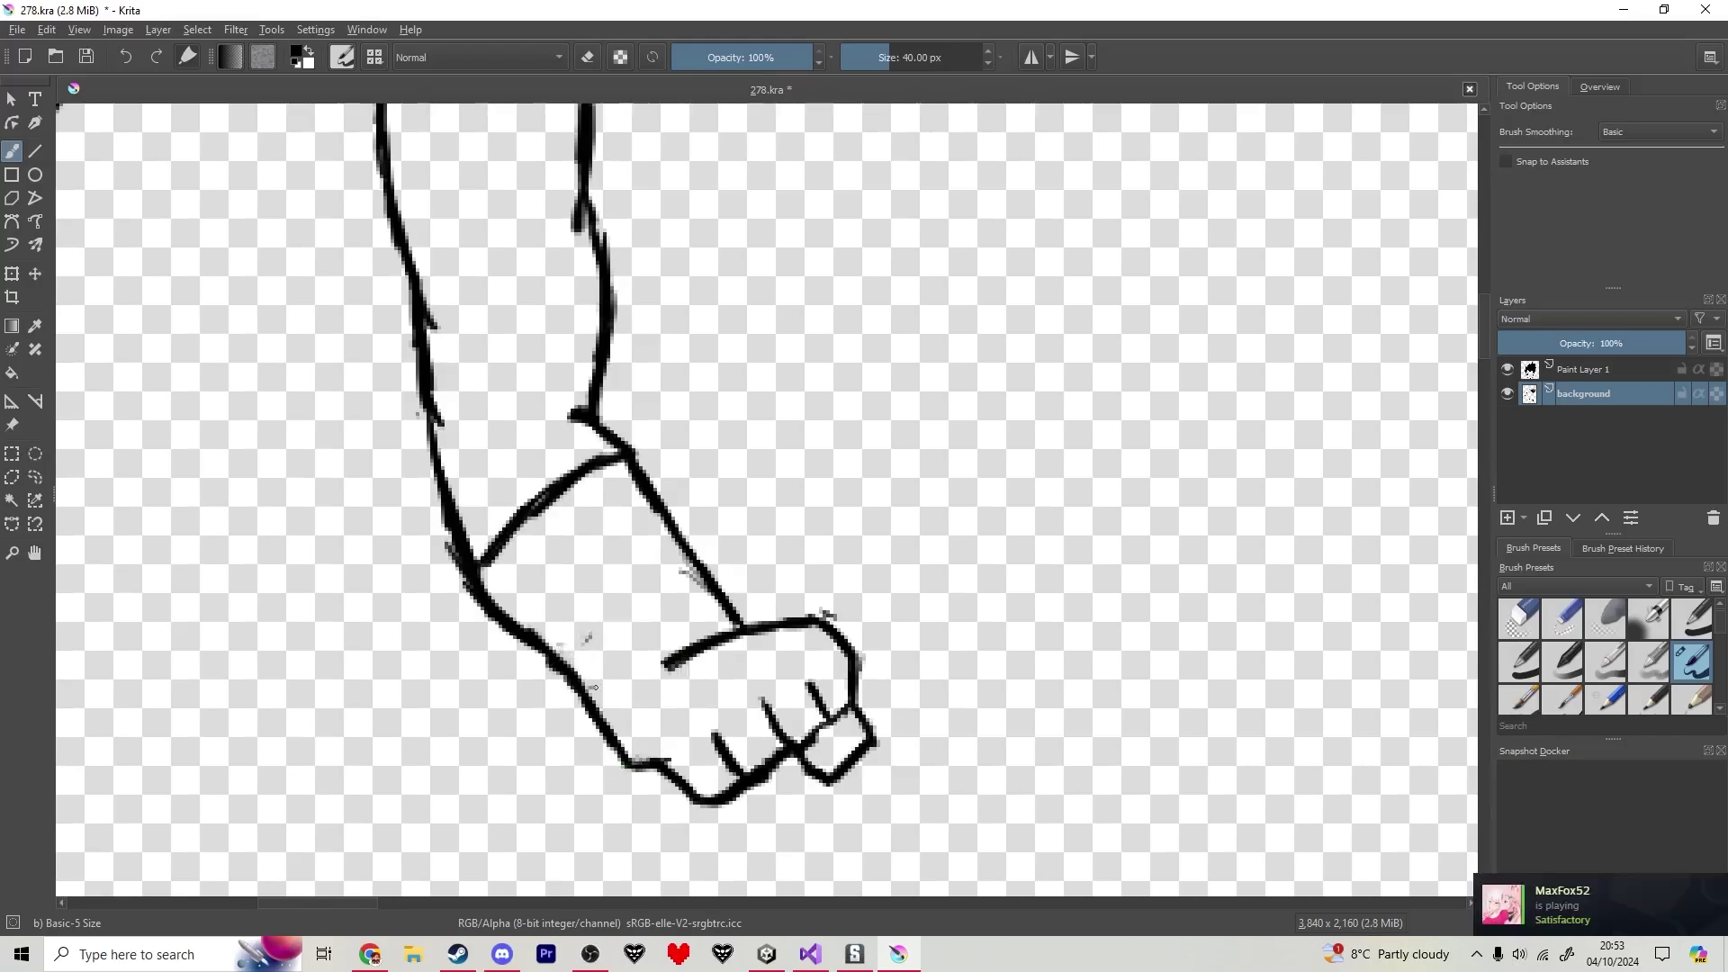
{"action": "left_click_drag", "start_coordinate": [584, 684], "coordinate": [732, 618]}
- Draw a short sleeve on the lowered arm with a curved cuff and shoulder line, erasing the arm outline overlapping it
{"action": "left_click_drag", "start_coordinate": [432, 153], "coordinate": [581, 525]}
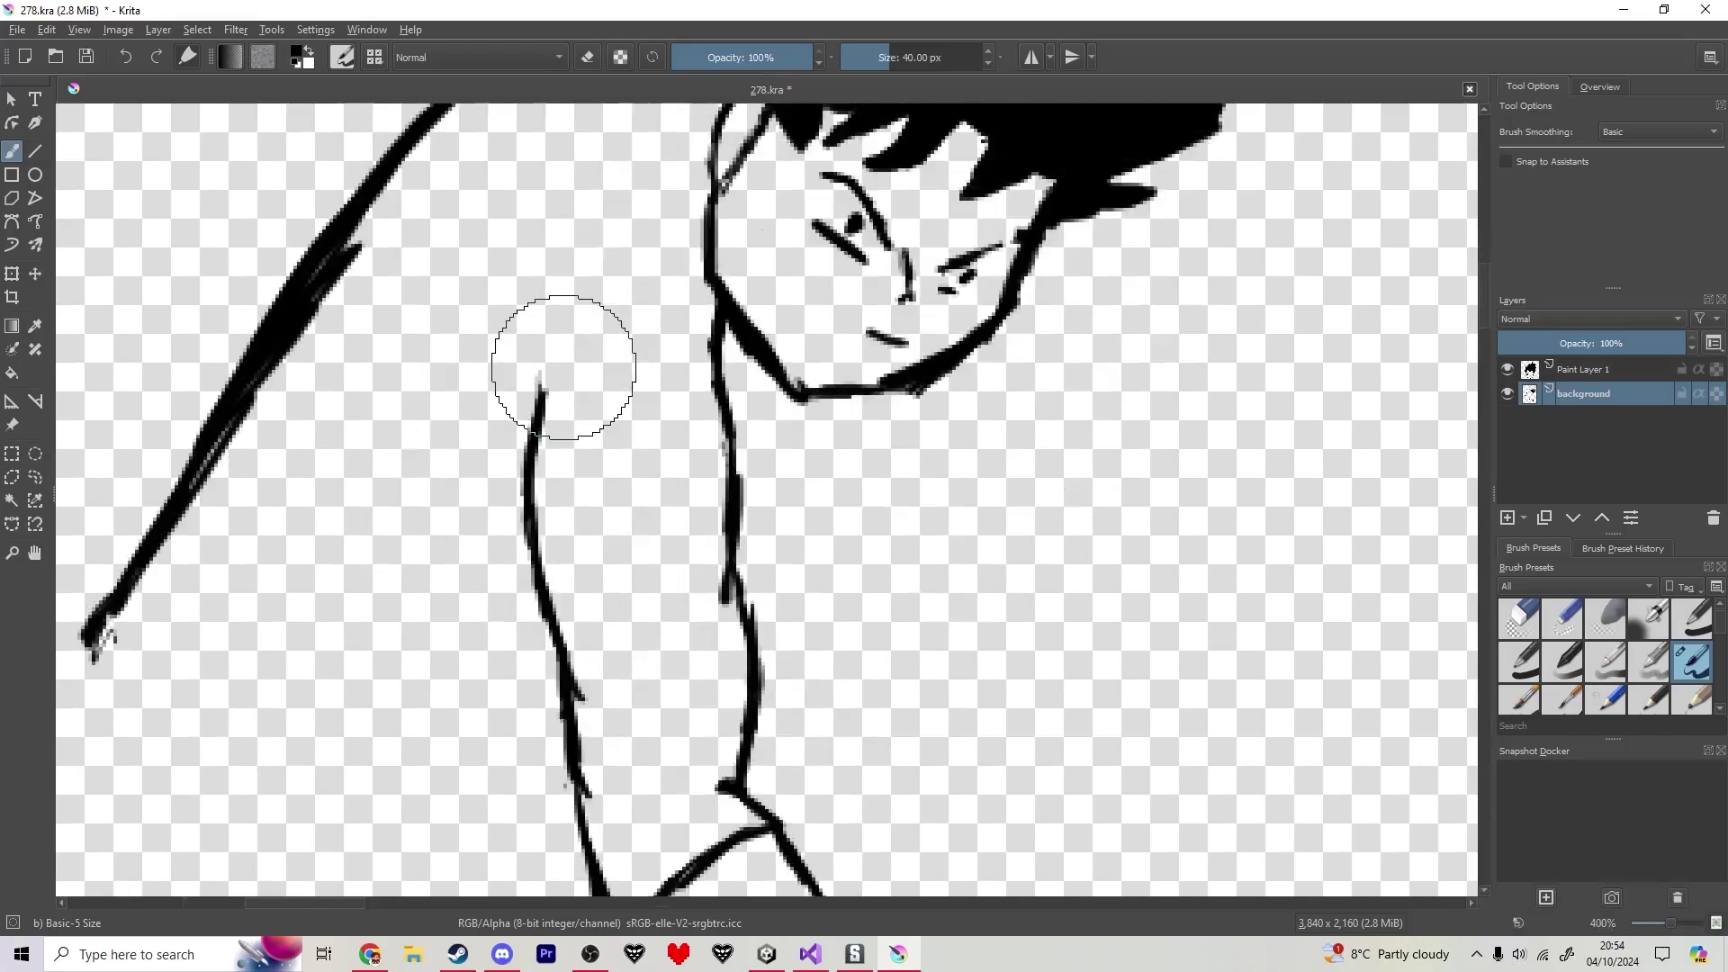
{"action": "mouse_move", "coordinate": [515, 574]}
{"action": "left_mouse_down"}
{"action": "mouse_move", "coordinate": [659, 500]}
{"action": "mouse_move", "coordinate": [729, 493]}
{"action": "left_mouse_up"}
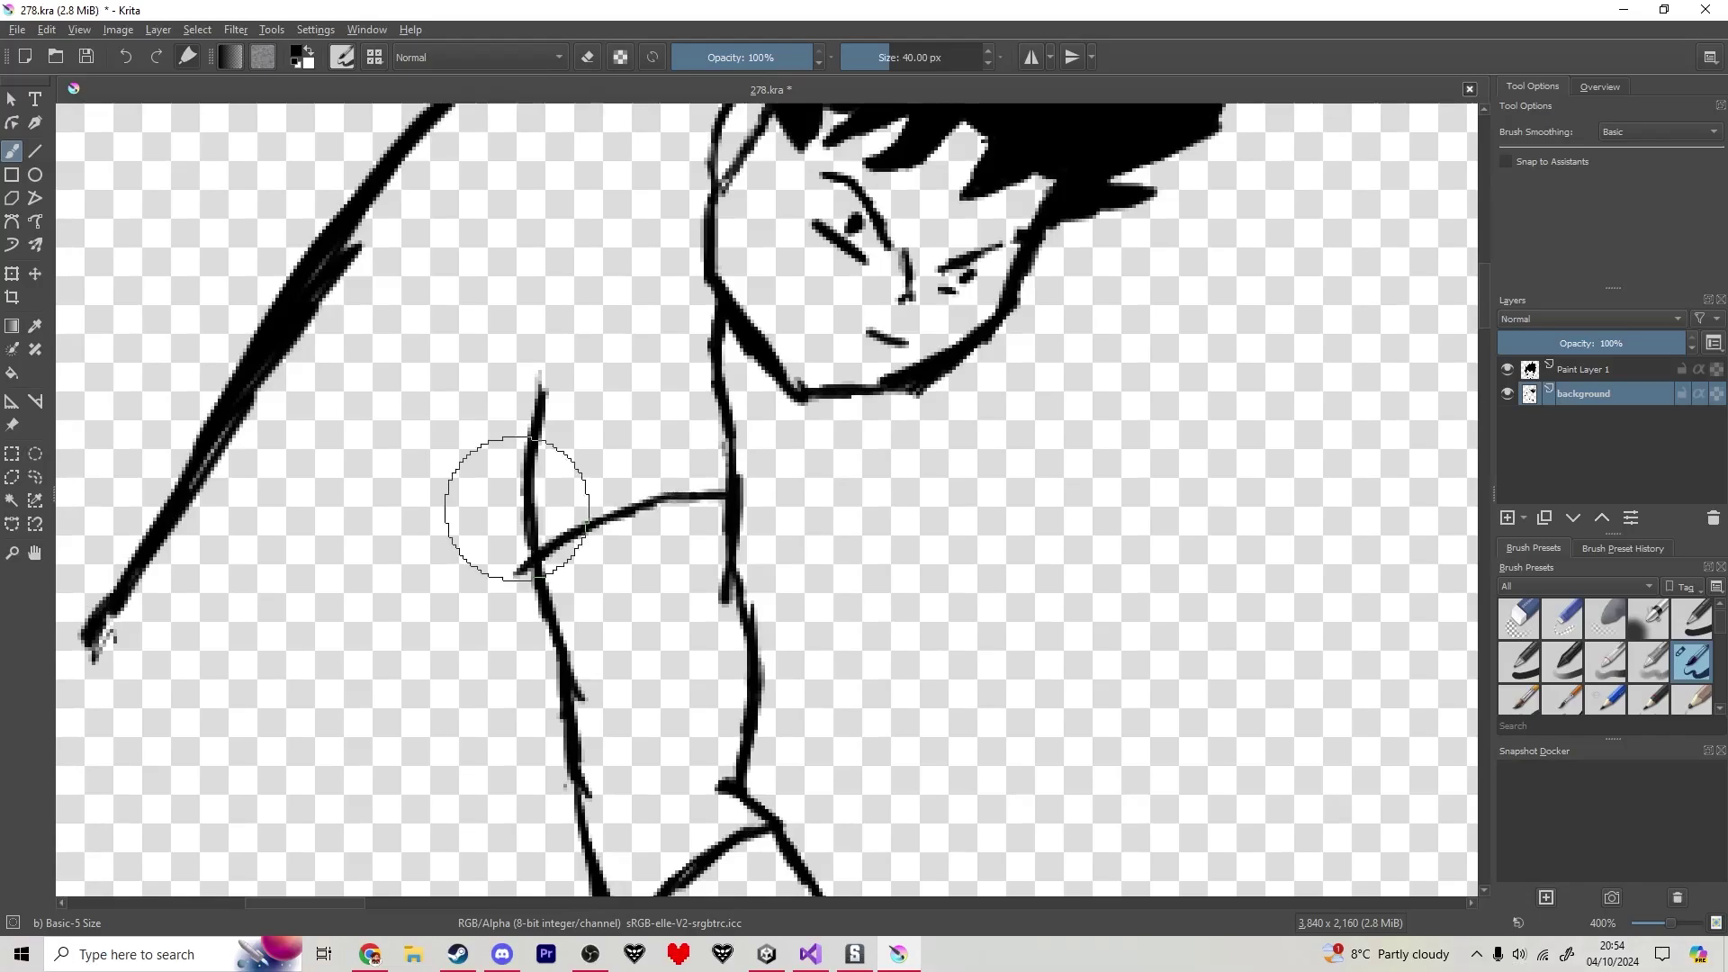
{"action": "key", "text": "e"}
{"action": "key", "text": "e"}
{"action": "mouse_move", "coordinate": [515, 571]}
{"action": "left_mouse_down"}
{"action": "mouse_move", "coordinate": [551, 435]}
{"action": "mouse_move", "coordinate": [616, 370]}
{"action": "mouse_move", "coordinate": [717, 314]}
{"action": "left_mouse_up"}
{"action": "key", "text": "e"}
{"action": "mouse_move", "coordinate": [531, 524]}
{"action": "left_mouse_down"}
{"action": "mouse_move", "coordinate": [533, 540]}
{"action": "mouse_move", "coordinate": [540, 509]}
{"action": "left_mouse_up"}
{"action": "key", "text": "e"}
{"action": "key", "text": "e"}
{"action": "key", "text": "e"}
- Add a small notch to the back outline and draw a thick oval emblem on the back with a smaller ring inside
{"action": "mouse_move", "coordinate": [228, 438]}
{"action": "left_mouse_down"}
{"action": "mouse_move", "coordinate": [181, 467]}
{"action": "mouse_move", "coordinate": [248, 391]}
{"action": "left_mouse_up"}
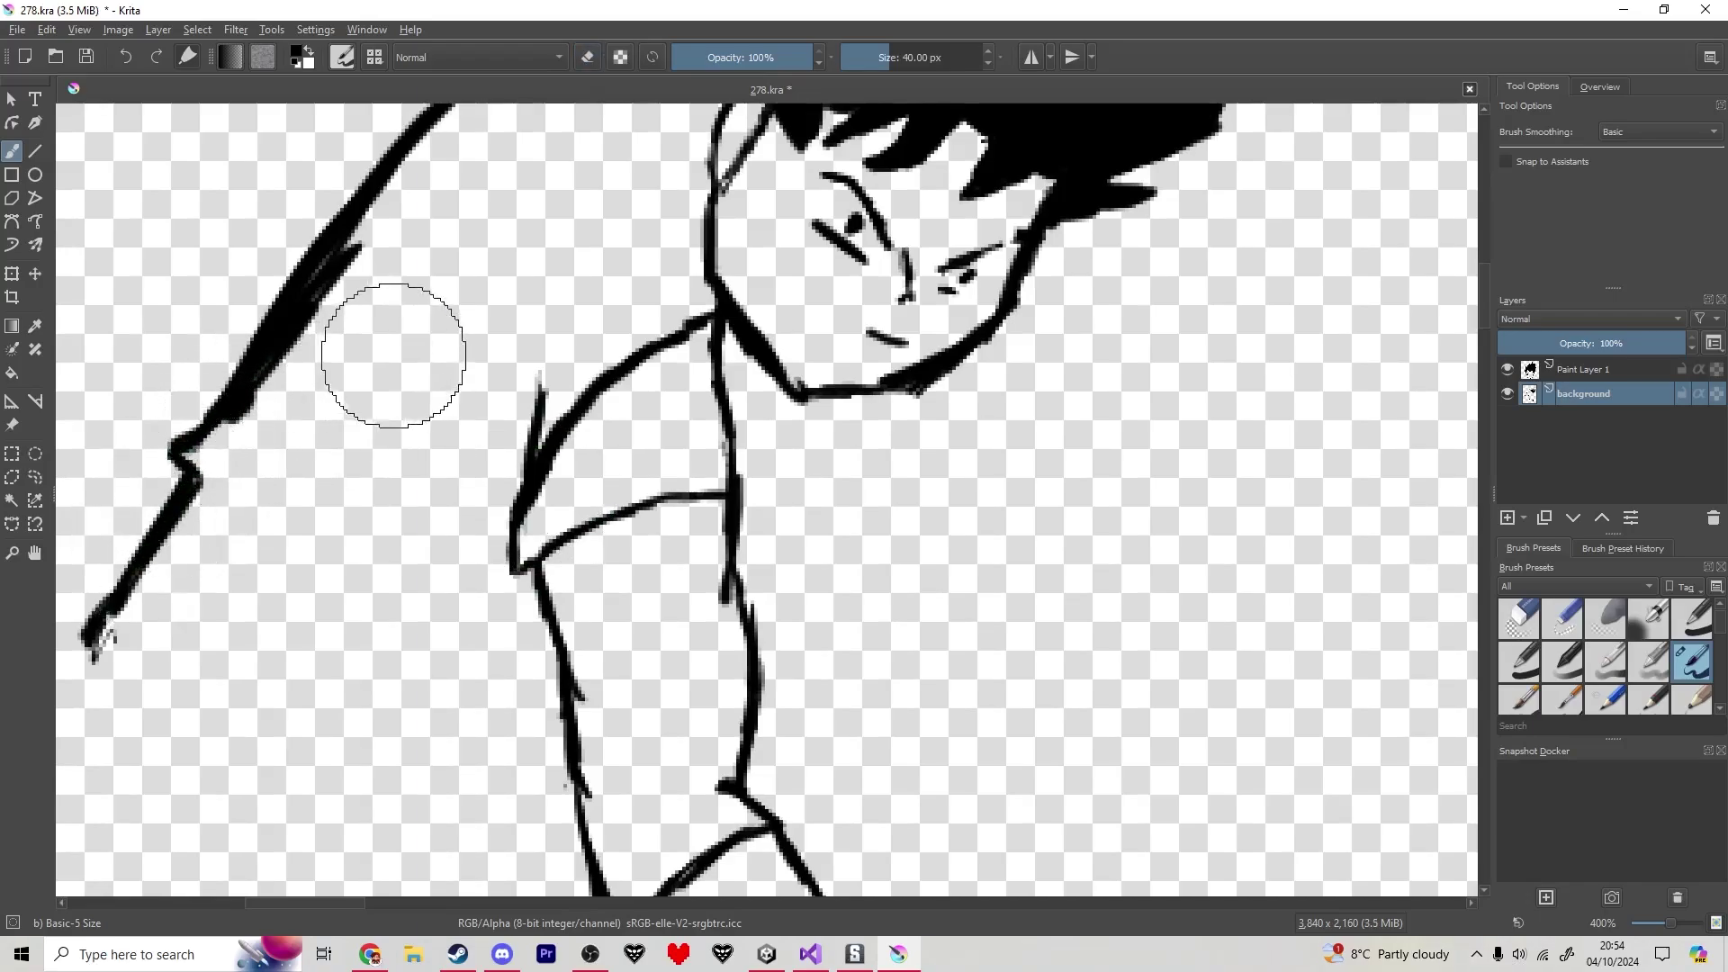
{"action": "mouse_move", "coordinate": [365, 189]}
{"action": "left_mouse_down"}
{"action": "mouse_move", "coordinate": [432, 176]}
{"action": "mouse_move", "coordinate": [515, 342]}
{"action": "mouse_move", "coordinate": [328, 476]}
{"action": "mouse_move", "coordinate": [247, 381]}
{"action": "mouse_move", "coordinate": [329, 267]}
{"action": "mouse_move", "coordinate": [351, 273]}
{"action": "mouse_move", "coordinate": [270, 383]}
{"action": "left_mouse_up"}
{"action": "key", "text": "e"}
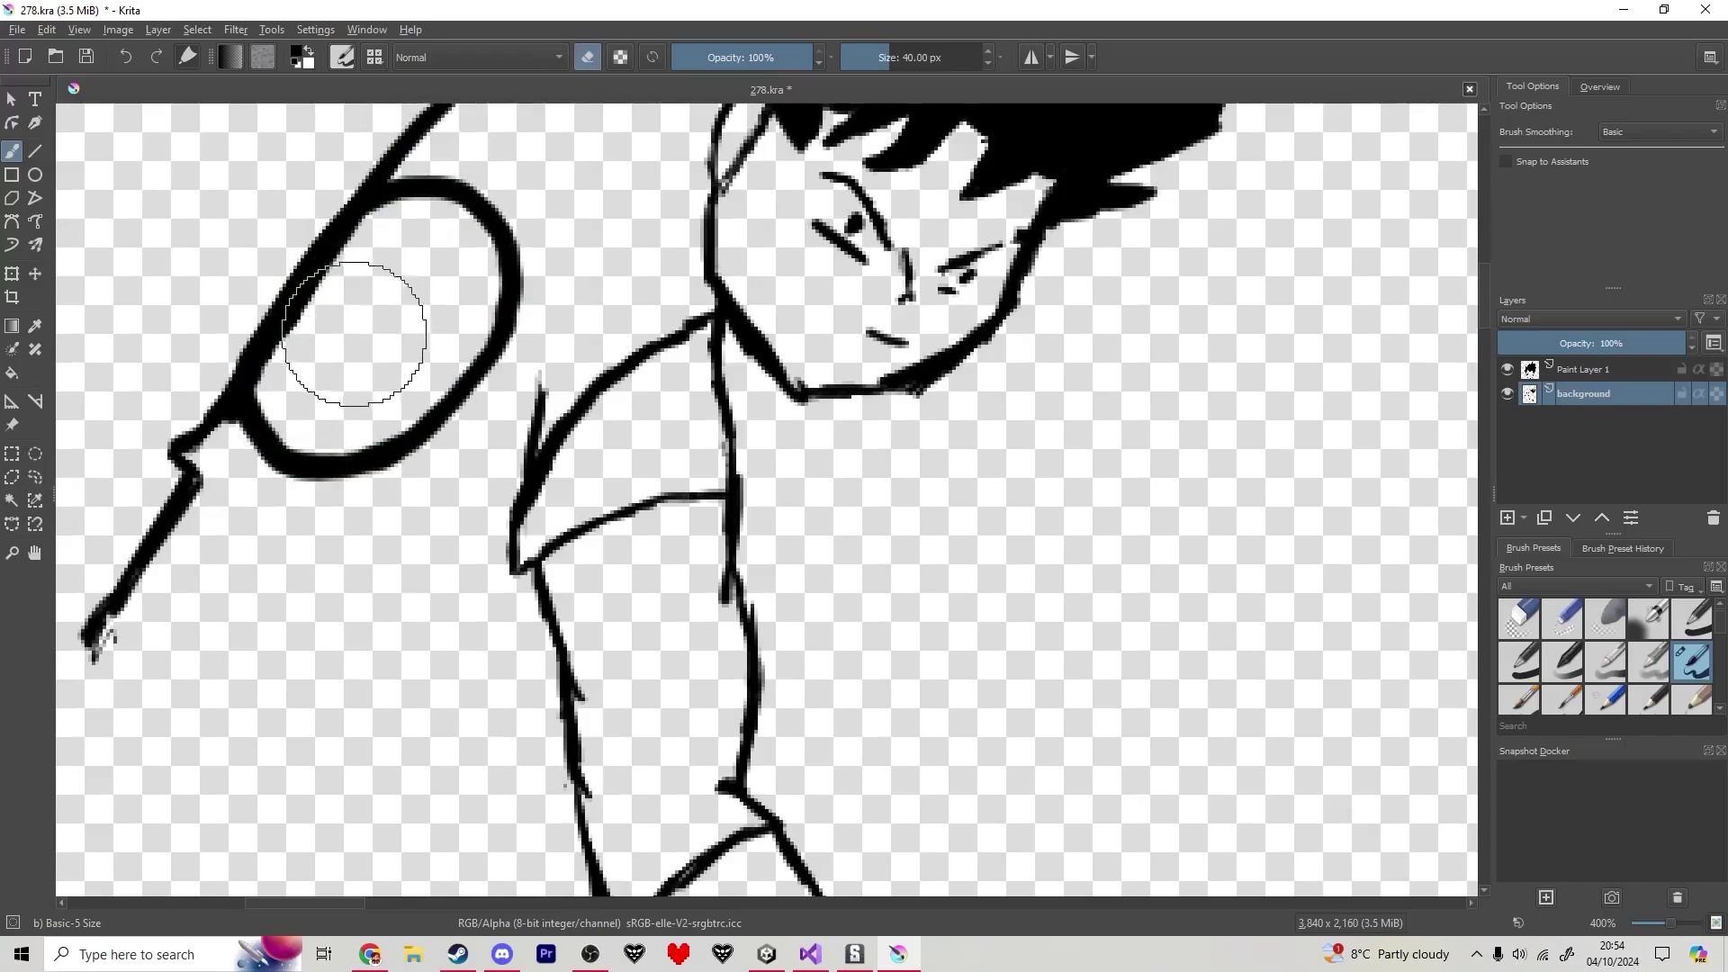
{"action": "mouse_move", "coordinate": [336, 328]}
{"action": "left_mouse_down"}
{"action": "mouse_move", "coordinate": [387, 338]}
{"action": "mouse_move", "coordinate": [416, 320]}
{"action": "mouse_move", "coordinate": [389, 248]}
{"action": "mouse_move", "coordinate": [332, 306]}
{"action": "mouse_move", "coordinate": [424, 416]}
{"action": "left_mouse_up"}
{"action": "key", "text": "ctrl+z"}
{"action": "key", "text": "e"}
{"action": "key", "text": "e"}
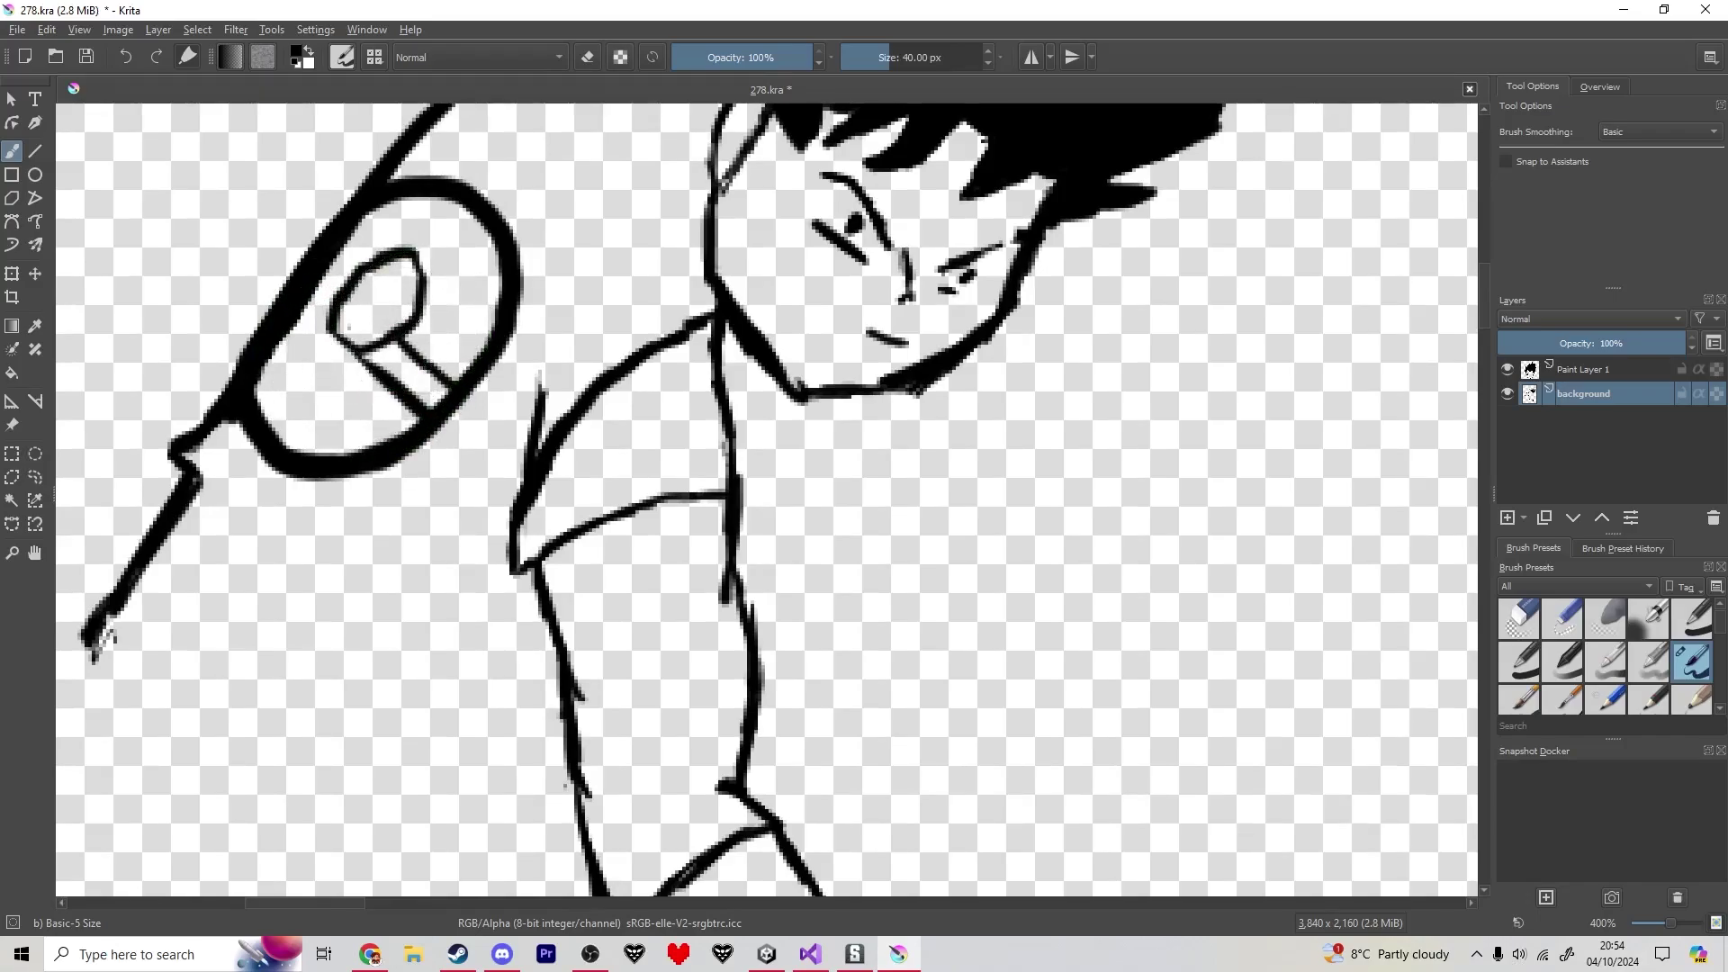
- Draw spokes radiating from the inner ring to the outer edge of the oval emblem on the back
{"action": "left_click_drag", "start_coordinate": [423, 316], "coordinate": [470, 347]}
{"action": "mouse_move", "coordinate": [426, 279]}
{"action": "left_mouse_down"}
{"action": "mouse_move", "coordinate": [493, 297]}
{"action": "mouse_move", "coordinate": [487, 234]}
{"action": "left_mouse_up"}
{"action": "mouse_move", "coordinate": [413, 200]}
{"action": "left_mouse_down"}
{"action": "mouse_move", "coordinate": [412, 250]}
{"action": "mouse_move", "coordinate": [396, 236]}
{"action": "left_mouse_up"}
{"action": "left_click_drag", "start_coordinate": [364, 249], "coordinate": [331, 260]}
{"action": "left_click_drag", "start_coordinate": [329, 329], "coordinate": [279, 353]}
{"action": "mouse_move", "coordinate": [333, 342]}
{"action": "left_mouse_down"}
{"action": "mouse_move", "coordinate": [320, 447]}
{"action": "mouse_move", "coordinate": [368, 447]}
{"action": "left_mouse_up"}
- Draw a curved sleeve cuff near the raised arm's shoulder and two wristband lines across its forearm
{"action": "scroll", "coordinate": [378, 420], "scroll_direction": "down", "scroll_amount": 5}
{"action": "scroll", "coordinate": [341, 297], "scroll_direction": "up", "scroll_amount": 4}
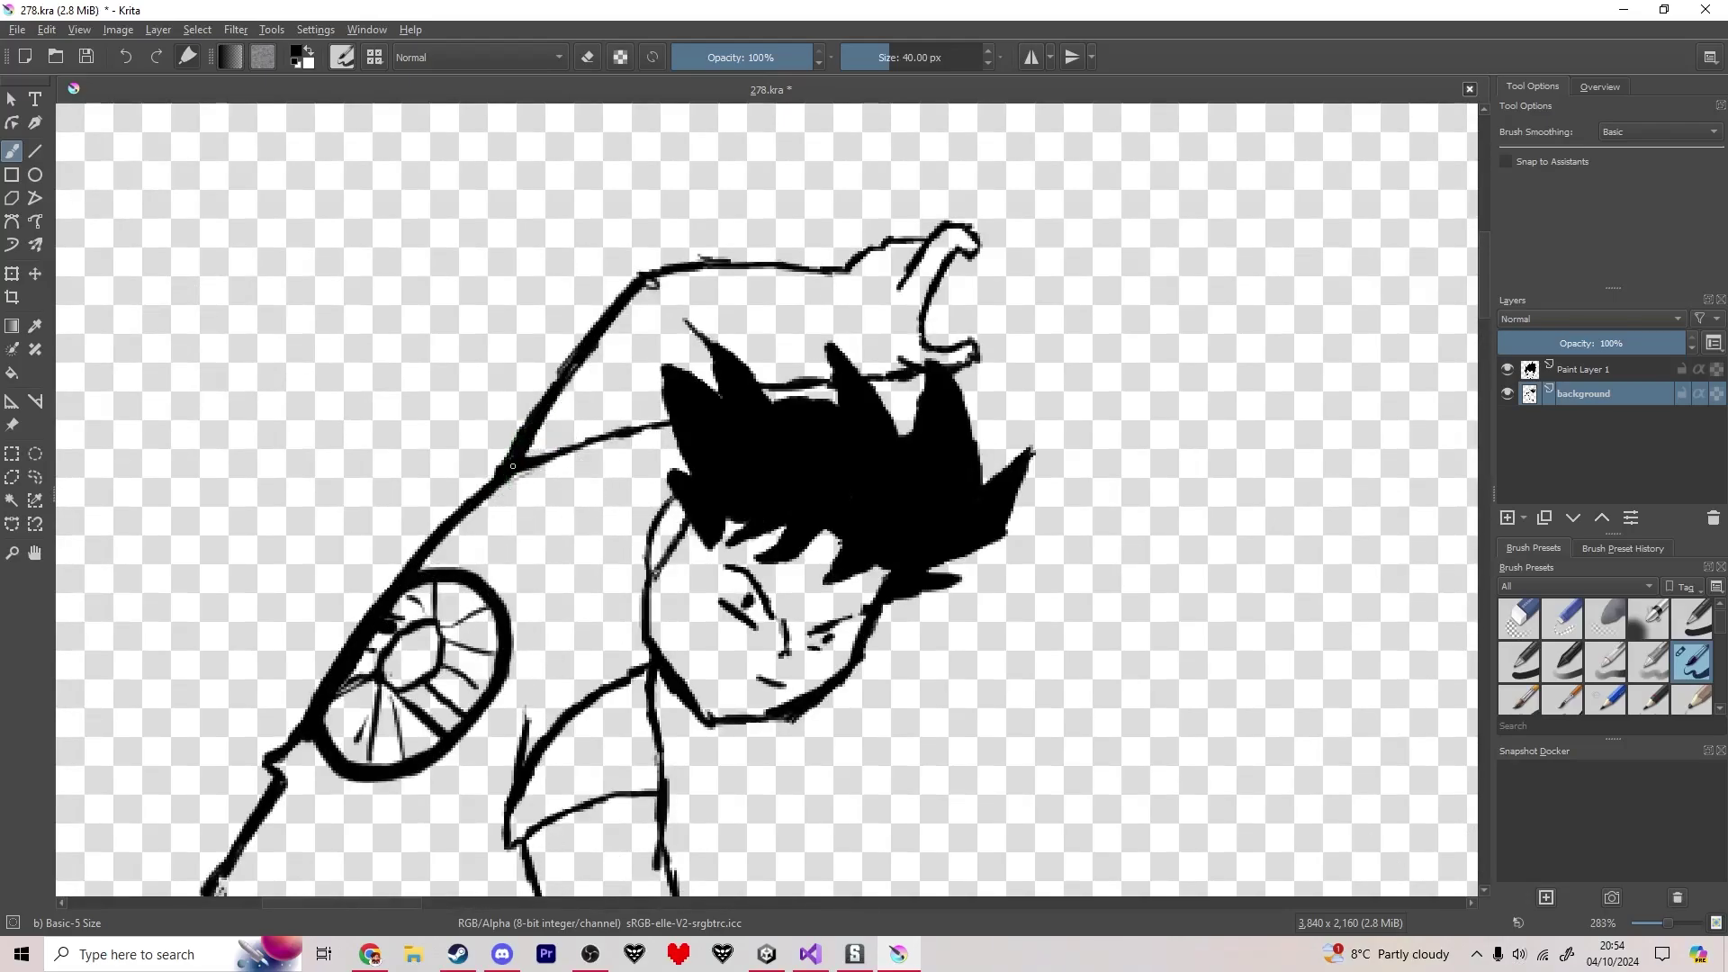
{"action": "left_click_drag", "start_coordinate": [597, 396], "coordinate": [666, 384]}
{"action": "left_click_drag", "start_coordinate": [785, 267], "coordinate": [827, 367]}
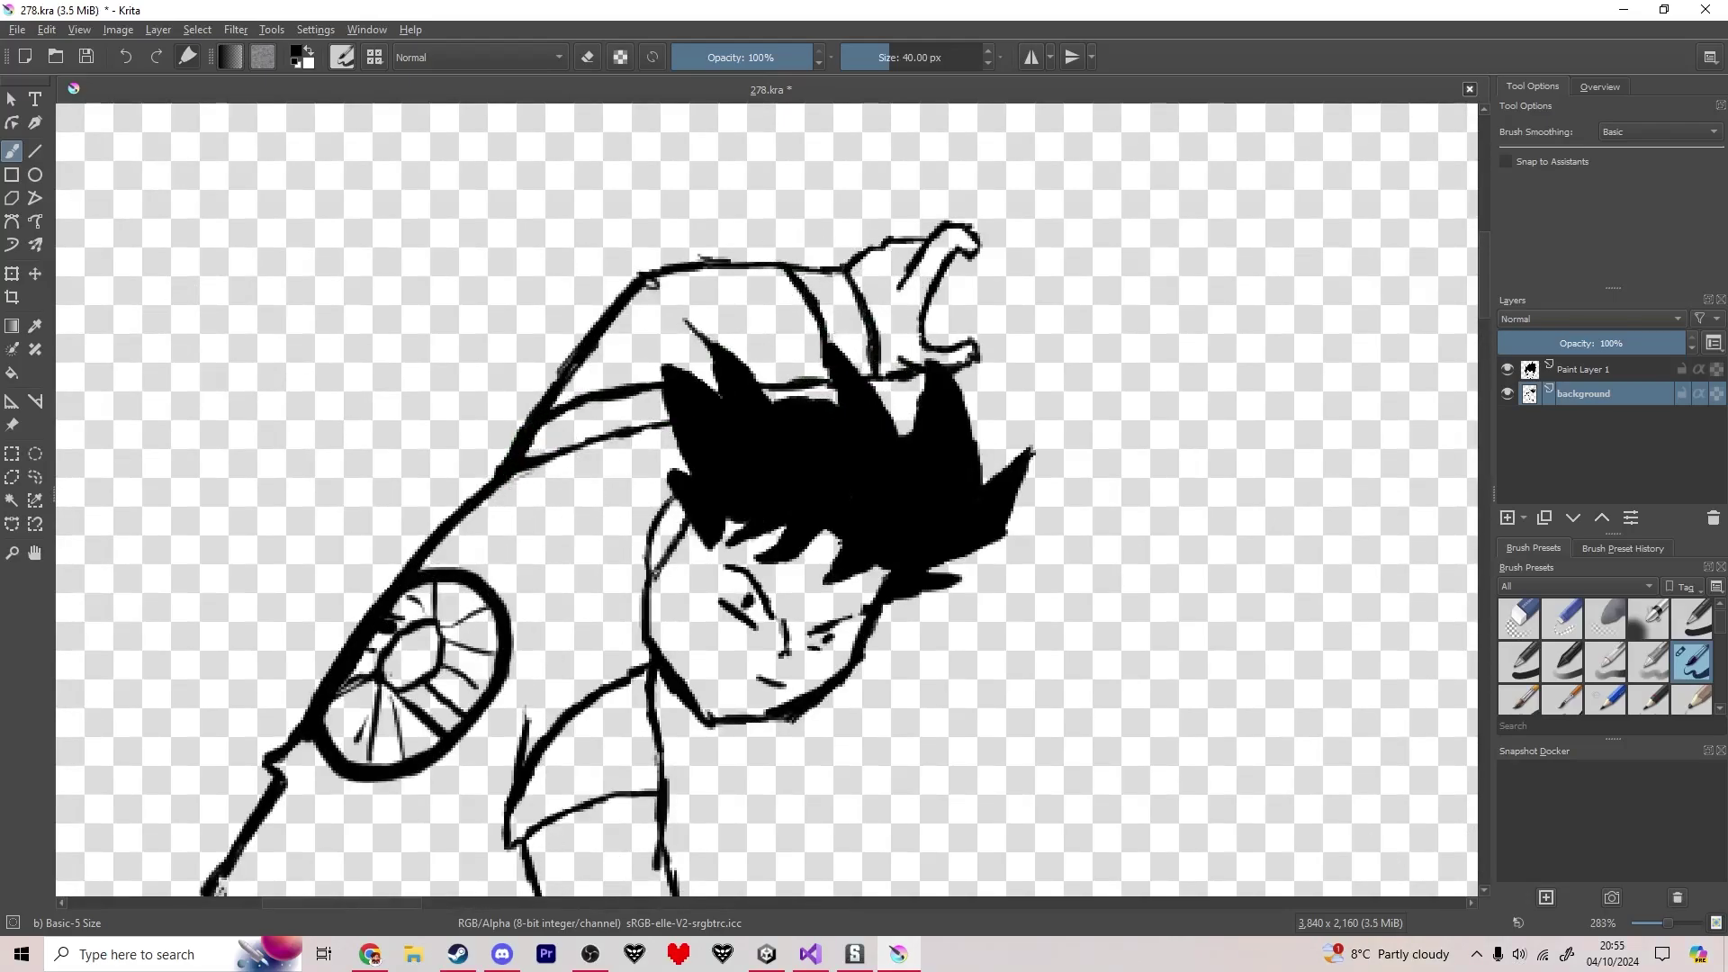
- Save 278.kra and make Paint Layer 1 the active layer
{"action": "scroll", "coordinate": [853, 377], "scroll_direction": "down", "scroll_amount": 5}
{"action": "key", "text": "ctrl+s"}
{"action": "mouse_move", "coordinate": [918, 456]}
{"action": "left_mouse_down"}
{"action": "mouse_move", "coordinate": [891, 428]}
{"action": "mouse_move", "coordinate": [722, 402]}
{"action": "left_mouse_up"}
{"action": "left_click", "coordinate": [1597, 370]}
- Draw a rounded shoulder pad, a curved chest outline and a bent arm contour around the second spiky-haired head
{"action": "left_click_drag", "start_coordinate": [848, 421], "coordinate": [829, 370]}
{"action": "scroll", "coordinate": [821, 370], "scroll_direction": "up", "scroll_amount": 3}
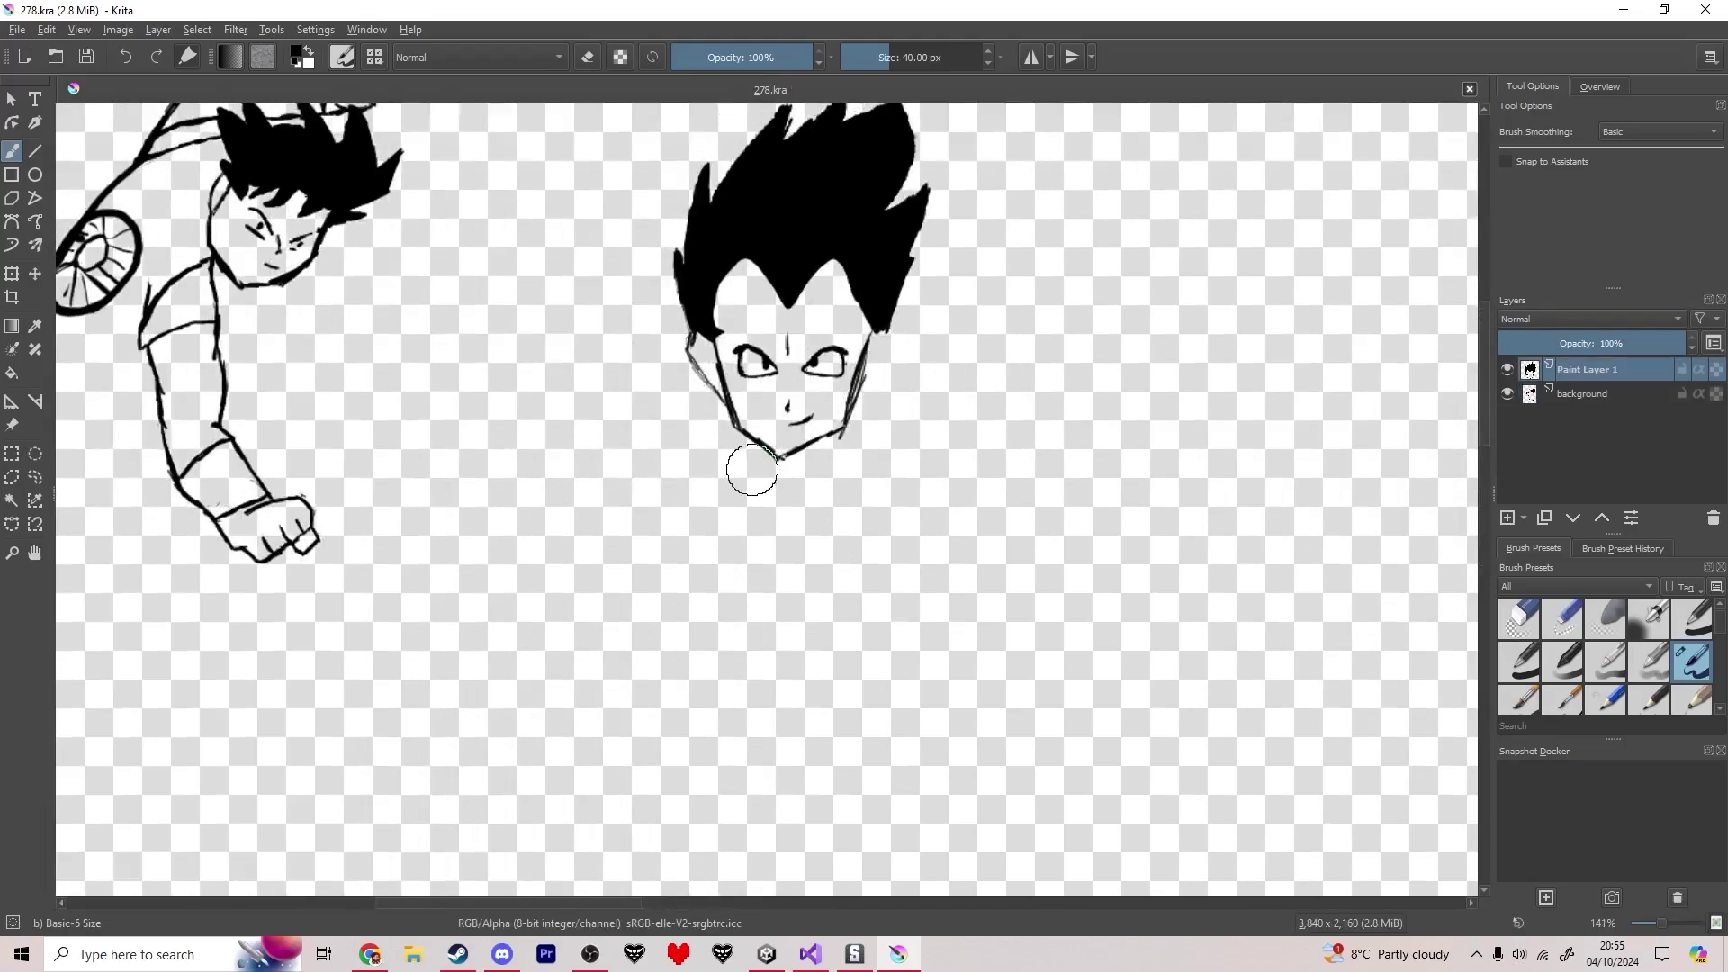
{"action": "scroll", "coordinate": [753, 470], "scroll_direction": "up", "scroll_amount": 1}
{"action": "mouse_move", "coordinate": [606, 224]}
{"action": "left_mouse_down"}
{"action": "mouse_move", "coordinate": [668, 235]}
{"action": "mouse_move", "coordinate": [549, 221]}
{"action": "left_mouse_up"}
{"action": "key", "text": "ctrl+z"}
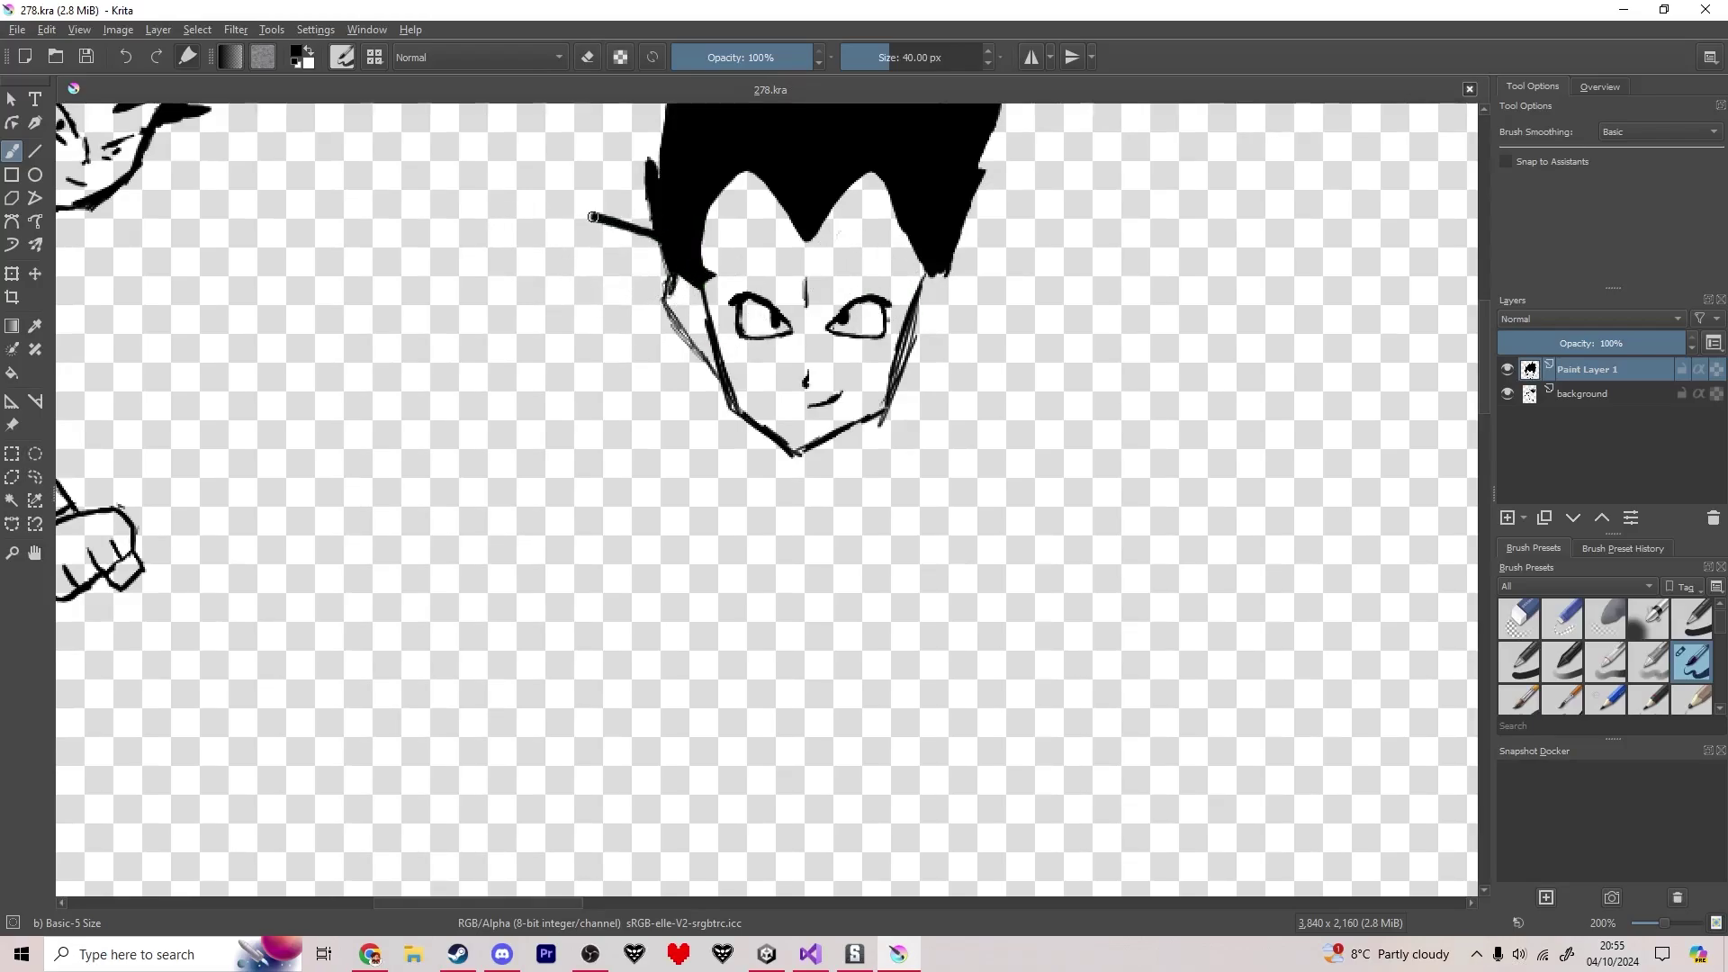
{"action": "mouse_move", "coordinate": [517, 216]}
{"action": "left_mouse_down"}
{"action": "mouse_move", "coordinate": [483, 279]}
{"action": "mouse_move", "coordinate": [587, 414]}
{"action": "mouse_move", "coordinate": [641, 450]}
{"action": "mouse_move", "coordinate": [716, 582]}
{"action": "mouse_move", "coordinate": [917, 585]}
{"action": "mouse_move", "coordinate": [981, 473]}
{"action": "mouse_move", "coordinate": [995, 387]}
{"action": "left_mouse_up"}
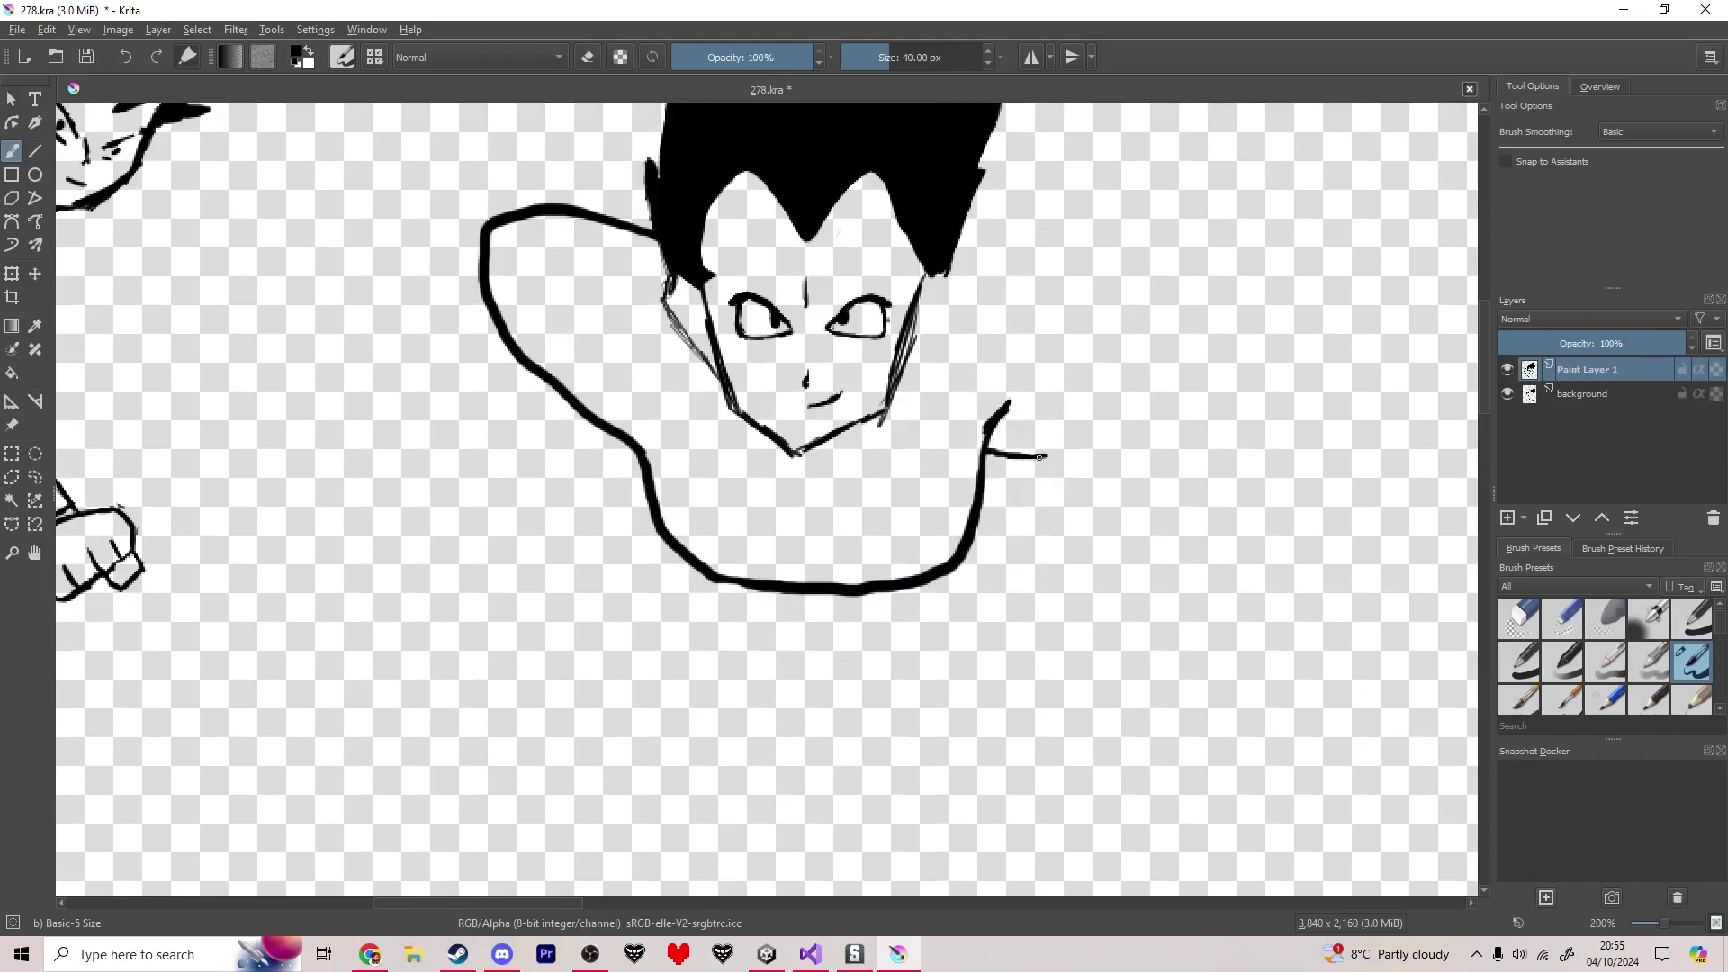
{"action": "mouse_move", "coordinate": [1048, 406]}
{"action": "left_mouse_down"}
{"action": "mouse_move", "coordinate": [1113, 438]}
{"action": "mouse_move", "coordinate": [1173, 401]}
{"action": "mouse_move", "coordinate": [1184, 342]}
{"action": "mouse_move", "coordinate": [1143, 311]}
{"action": "mouse_move", "coordinate": [1044, 285]}
{"action": "left_mouse_up"}
- Add a new layer and sketch the curved heel of an open hand with a thumb line beside the second figure
{"action": "left_click", "coordinate": [1507, 518]}
{"action": "mouse_move", "coordinate": [1089, 505]}
{"action": "left_mouse_down"}
{"action": "mouse_move", "coordinate": [881, 597]}
{"action": "mouse_move", "coordinate": [670, 630]}
{"action": "left_mouse_up"}
{"action": "key", "text": "e"}
{"action": "mouse_move", "coordinate": [623, 411]}
{"action": "left_mouse_down"}
{"action": "mouse_move", "coordinate": [636, 400]}
{"action": "mouse_move", "coordinate": [693, 430]}
{"action": "left_mouse_up"}
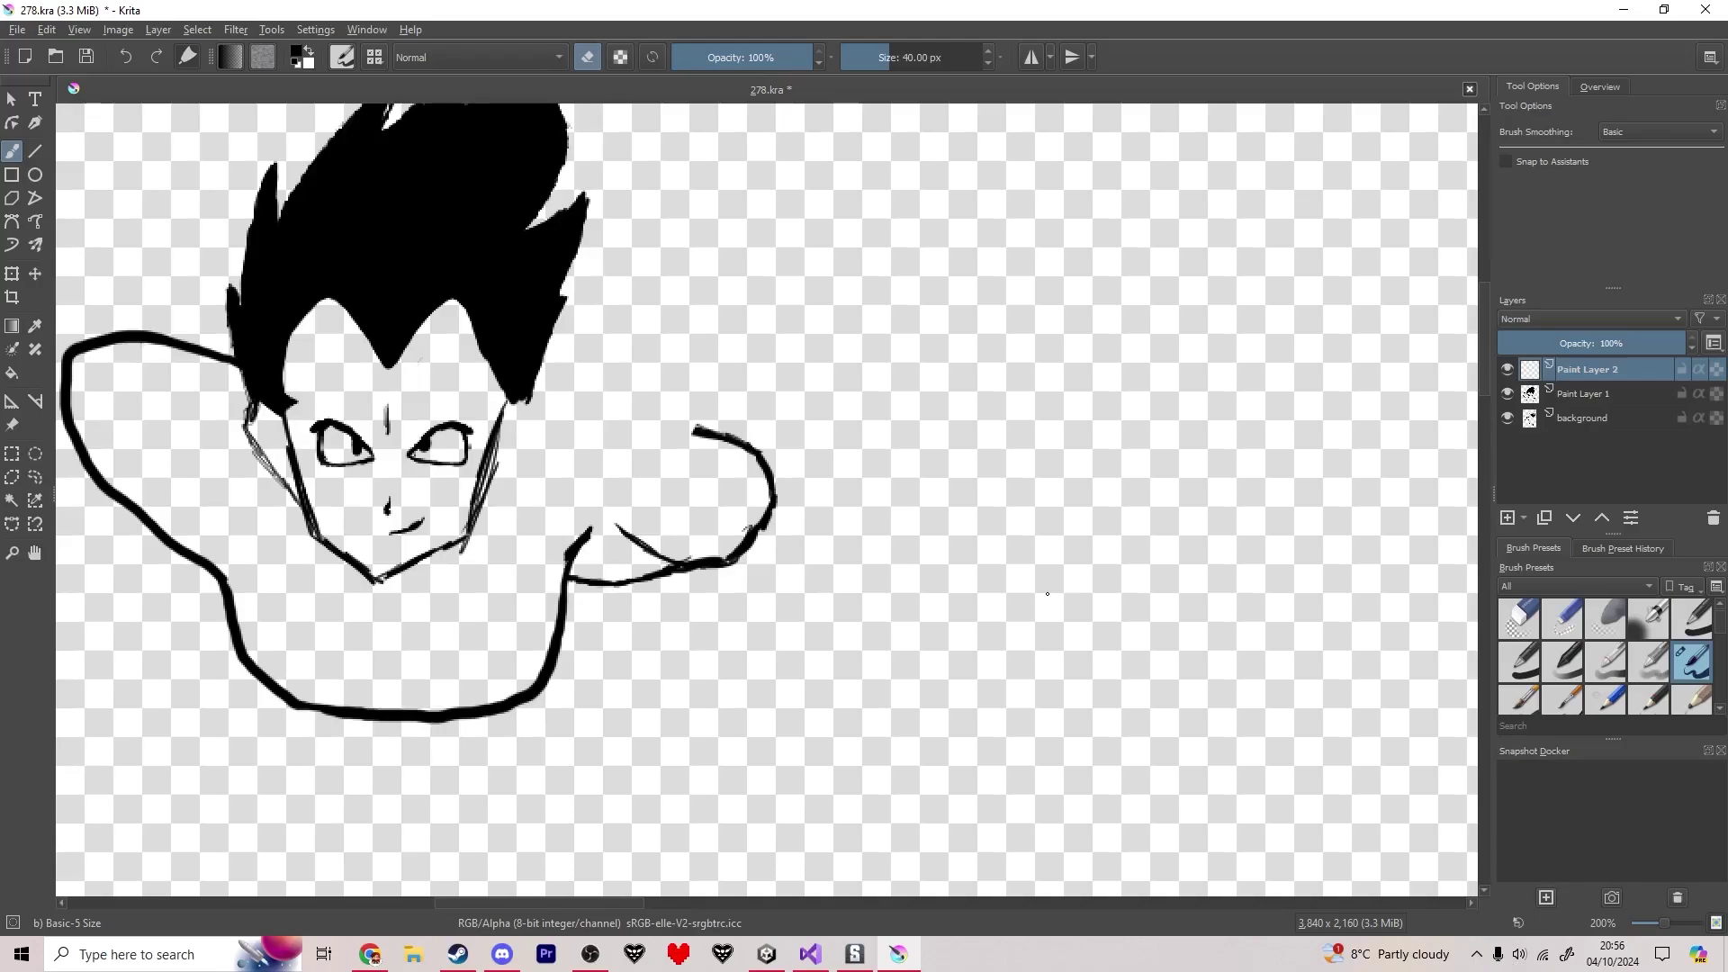
{"action": "key", "text": "e"}
{"action": "mouse_move", "coordinate": [1031, 602]}
{"action": "left_mouse_down"}
{"action": "mouse_move", "coordinate": [1085, 571]}
{"action": "mouse_move", "coordinate": [1099, 526]}
{"action": "left_mouse_up"}
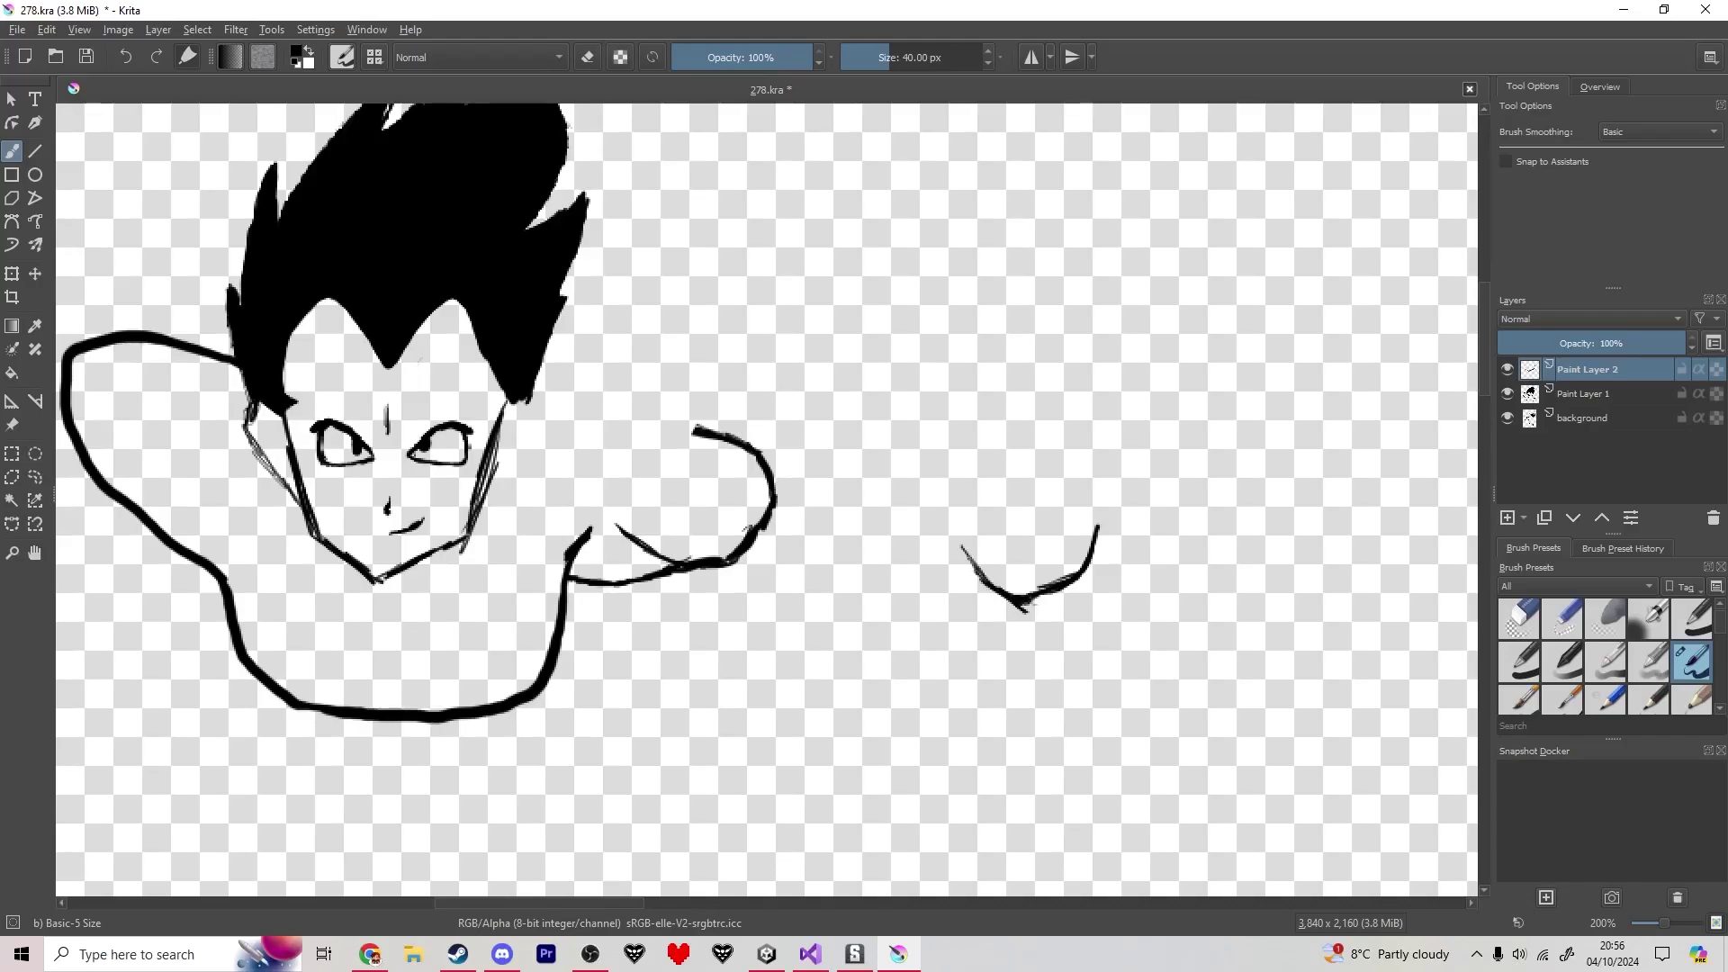
{"action": "left_click_drag", "start_coordinate": [949, 527], "coordinate": [933, 506]}
{"action": "left_click_drag", "start_coordinate": [936, 501], "coordinate": [994, 476]}
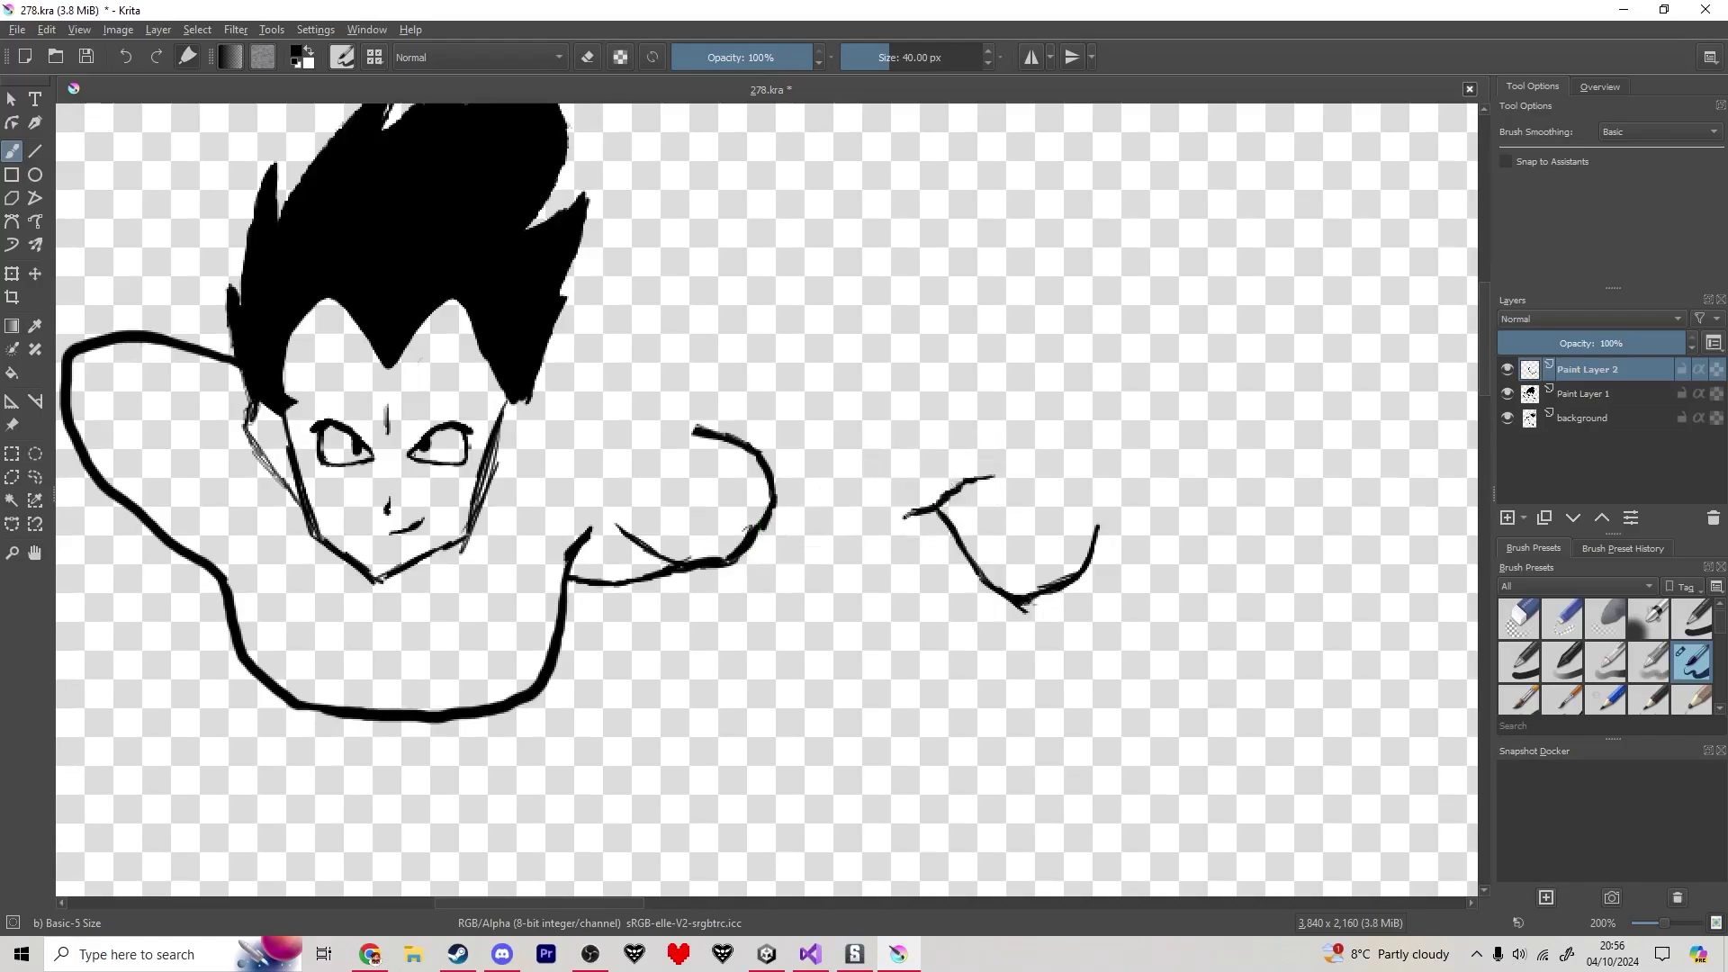
- Extend the hand's thumb line and finish it with a small round fingertip, undoing the stray strokes
{"action": "mouse_move", "coordinate": [898, 522]}
{"action": "left_mouse_down"}
{"action": "mouse_move", "coordinate": [891, 550]}
{"action": "mouse_move", "coordinate": [861, 520]}
{"action": "left_mouse_up"}
{"action": "key", "text": "ctrl"}
{"action": "key", "text": "ctrl+z"}
{"action": "mouse_move", "coordinate": [870, 507]}
{"action": "left_mouse_down"}
{"action": "mouse_move", "coordinate": [838, 543]}
{"action": "mouse_move", "coordinate": [870, 506]}
{"action": "left_mouse_up"}
{"action": "key", "text": "ctrl+z"}
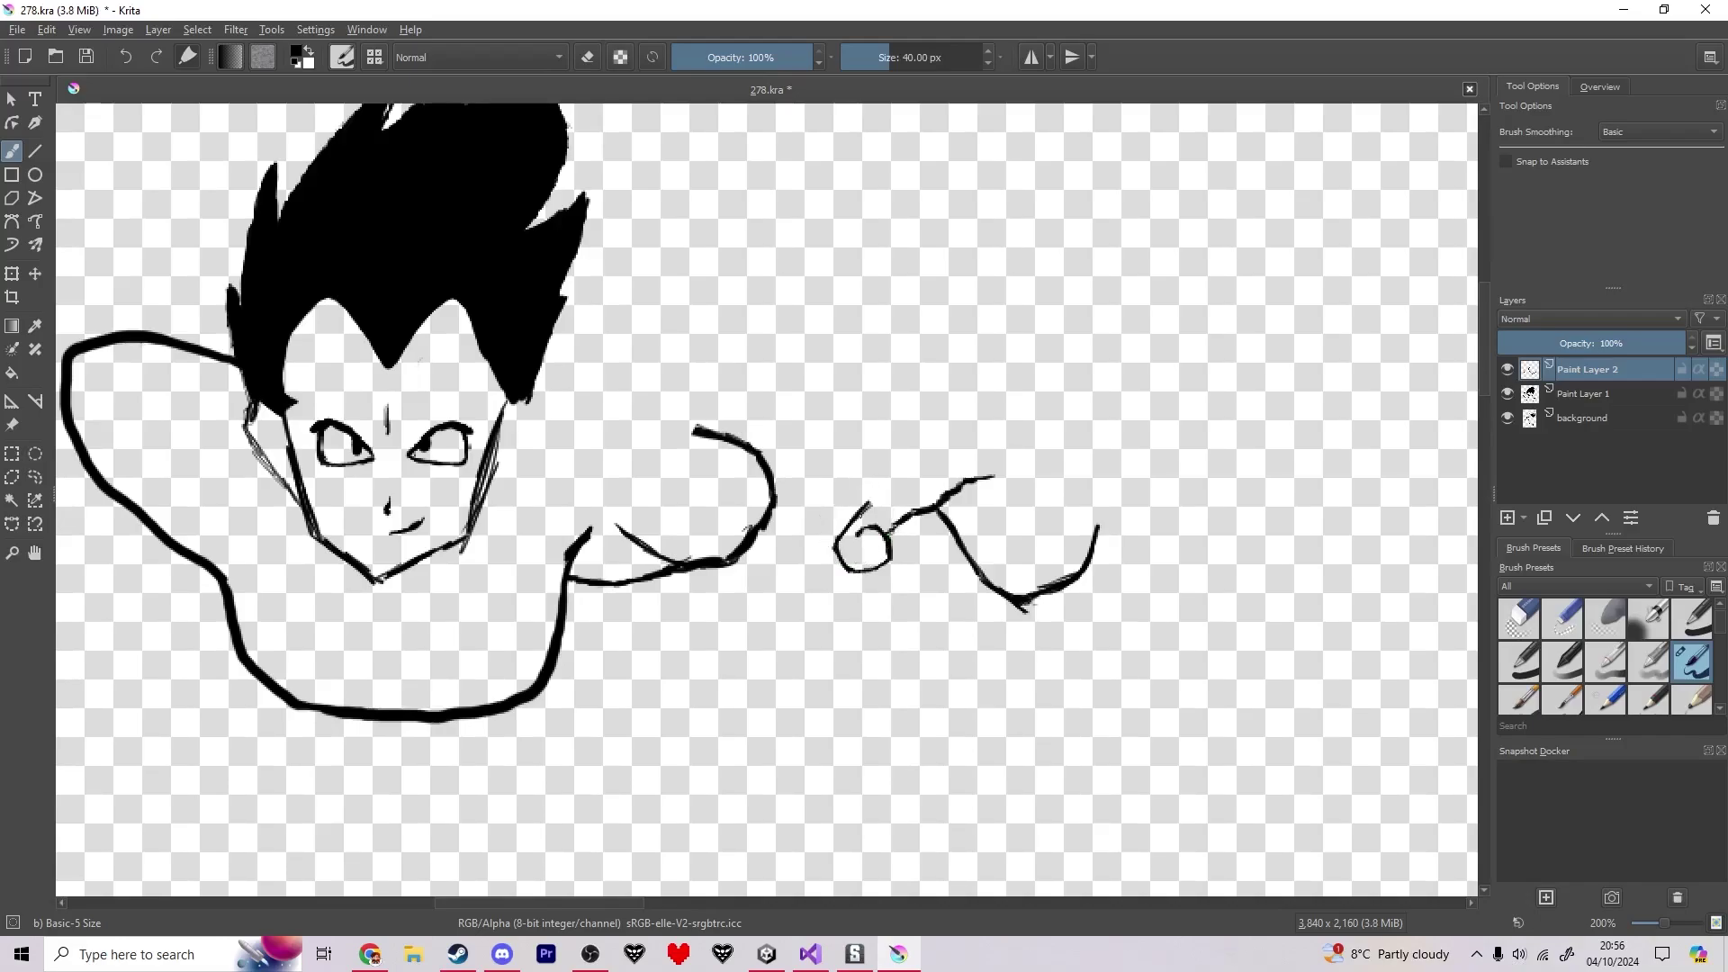
- Select the round fingertip freehand, shift it slightly closer to the palm and clear the selection
{"action": "left_click", "coordinate": [35, 477]}
{"action": "mouse_move", "coordinate": [921, 423]}
{"action": "left_mouse_down"}
{"action": "mouse_move", "coordinate": [801, 576]}
{"action": "mouse_move", "coordinate": [875, 432]}
{"action": "mouse_move", "coordinate": [891, 465]}
{"action": "left_mouse_up"}
{"action": "key", "text": "ctrl+t"}
{"action": "key", "text": "Return"}
{"action": "left_click", "coordinate": [12, 455]}
{"action": "left_click", "coordinate": [111, 307]}
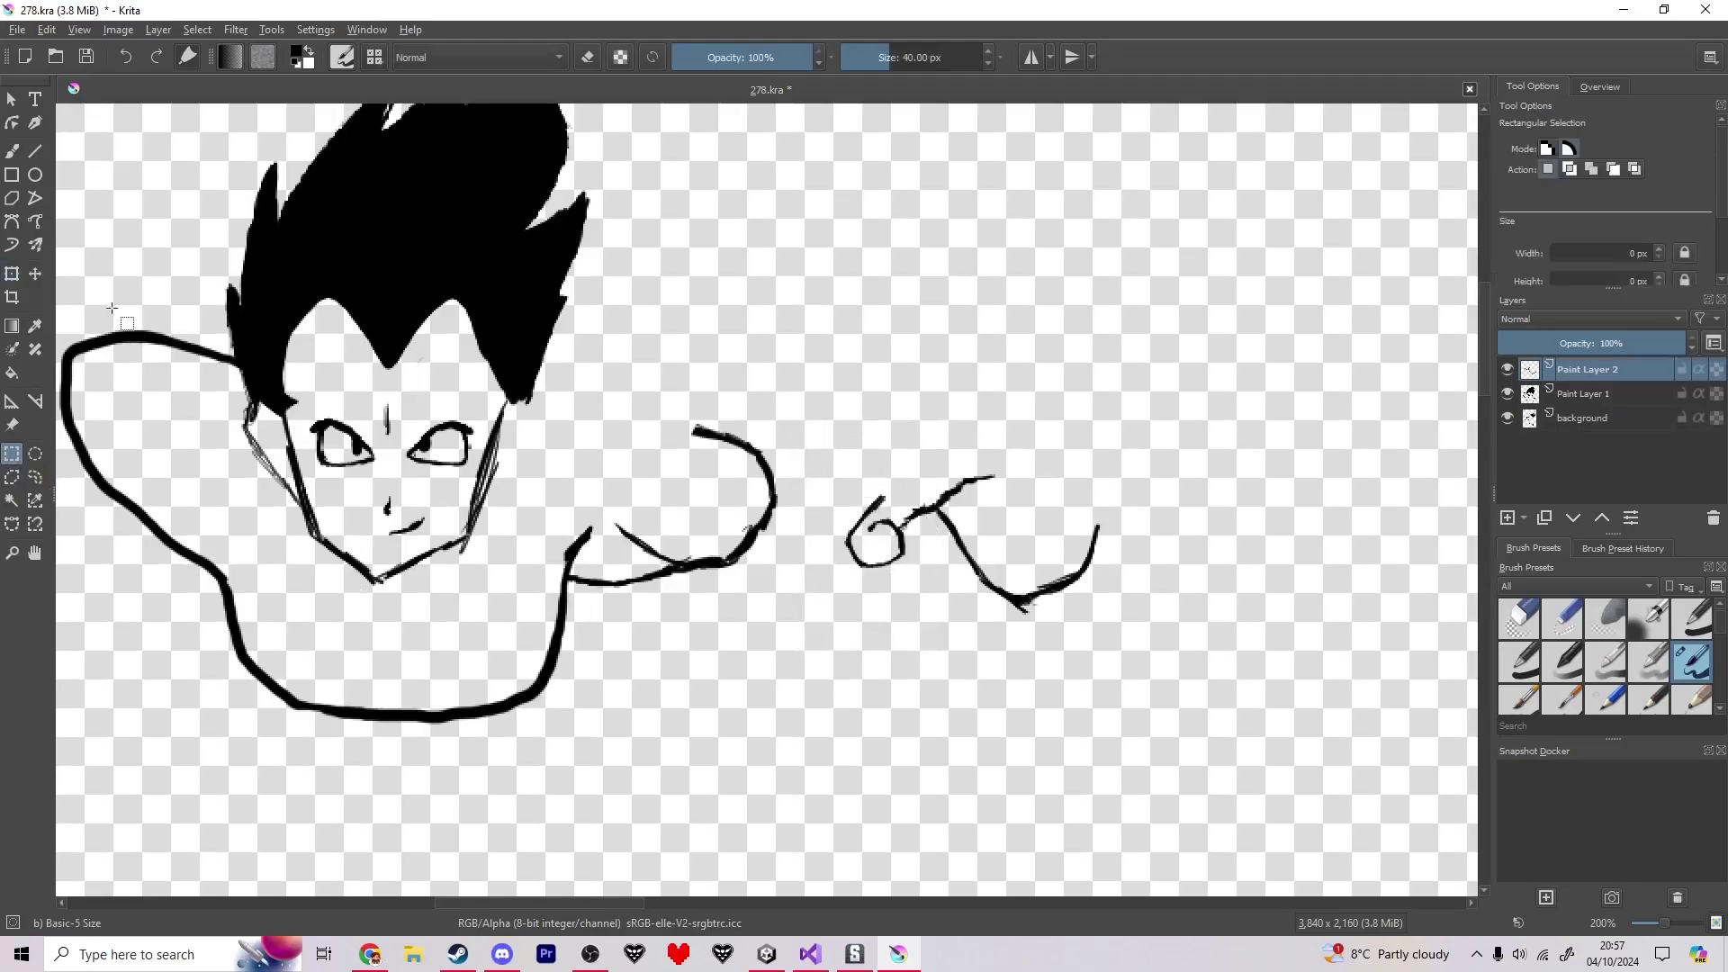
- Draw the palm edge rising from the round fingertip and add two curled finger loops above it
{"action": "left_click", "coordinate": [12, 151]}
{"action": "left_click_drag", "start_coordinate": [1063, 531], "coordinate": [982, 640]}
{"action": "mouse_move", "coordinate": [794, 617]}
{"action": "left_mouse_down"}
{"action": "mouse_move", "coordinate": [795, 560]}
{"action": "mouse_move", "coordinate": [811, 566]}
{"action": "mouse_move", "coordinate": [776, 515]}
{"action": "left_mouse_up"}
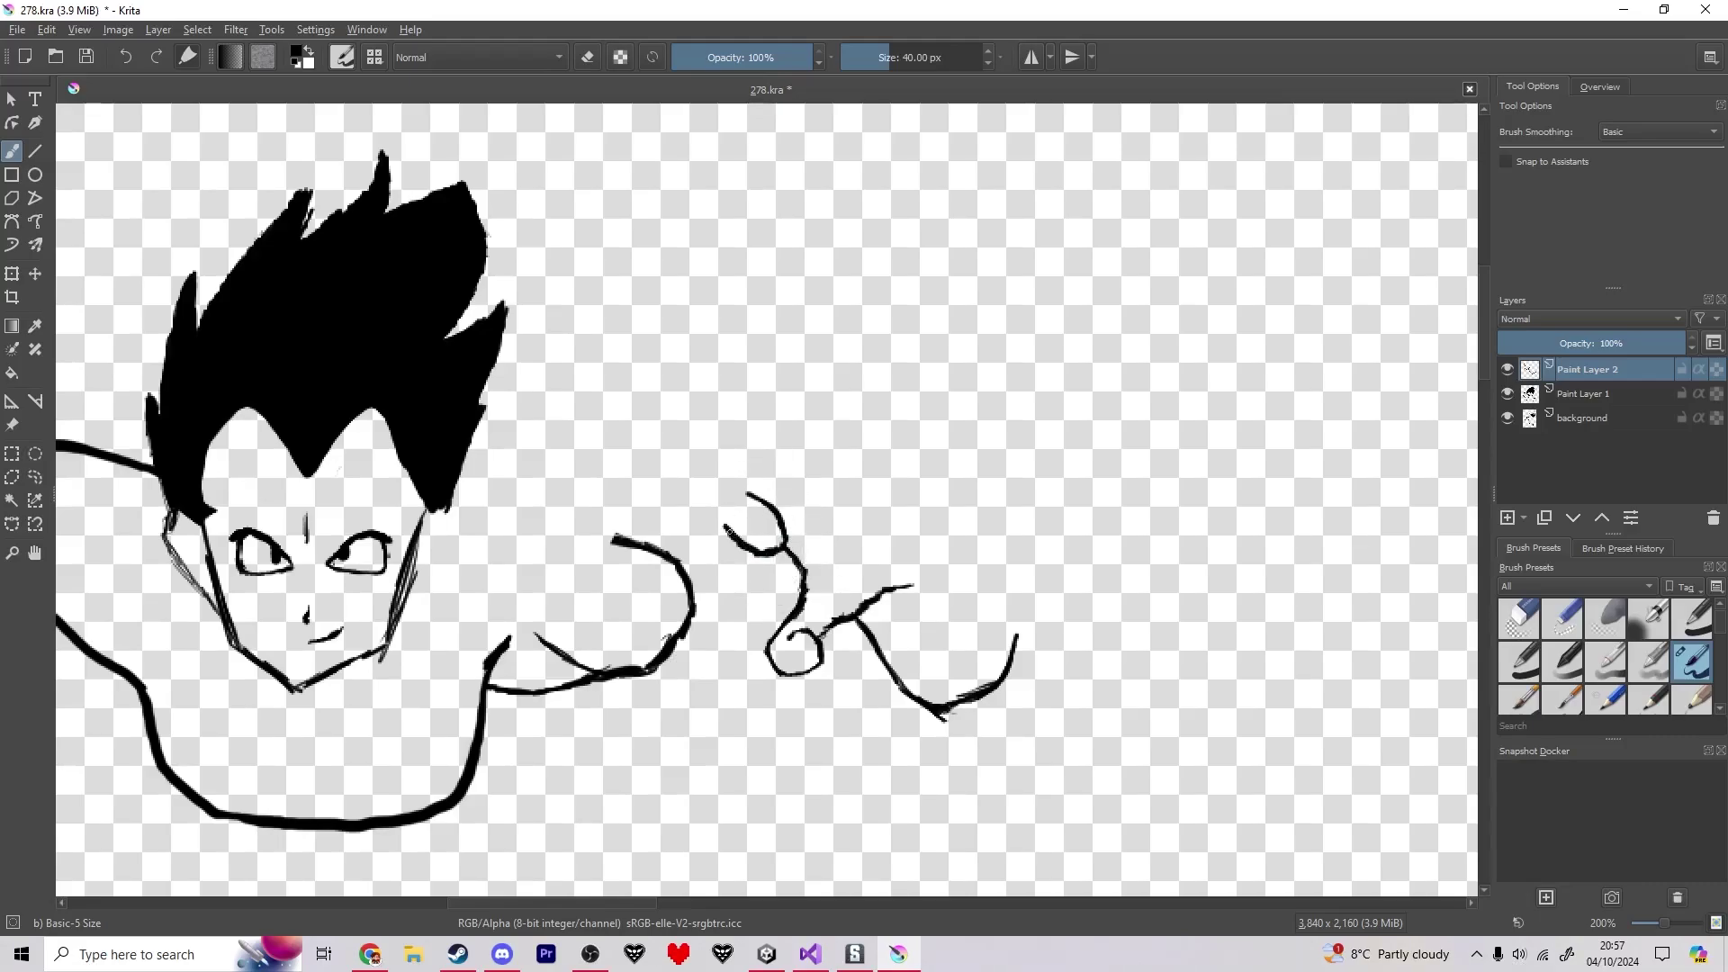
{"action": "left_click_drag", "start_coordinate": [722, 470], "coordinate": [759, 477]}
{"action": "key", "text": "e"}
{"action": "key", "text": "e"}
{"action": "key", "text": "e"}
{"action": "left_click_drag", "start_coordinate": [804, 486], "coordinate": [789, 488]}
{"action": "key", "text": "e"}
- Outline the upper finger with a pointed knuckle and begin the neighbouring knuckle line, undoing faulty strokes
{"action": "mouse_move", "coordinate": [780, 490]}
{"action": "left_mouse_down"}
{"action": "mouse_move", "coordinate": [823, 480]}
{"action": "mouse_move", "coordinate": [797, 440]}
{"action": "mouse_move", "coordinate": [751, 457]}
{"action": "mouse_move", "coordinate": [747, 414]}
{"action": "mouse_move", "coordinate": [814, 363]}
{"action": "left_mouse_up"}
{"action": "key", "text": "e"}
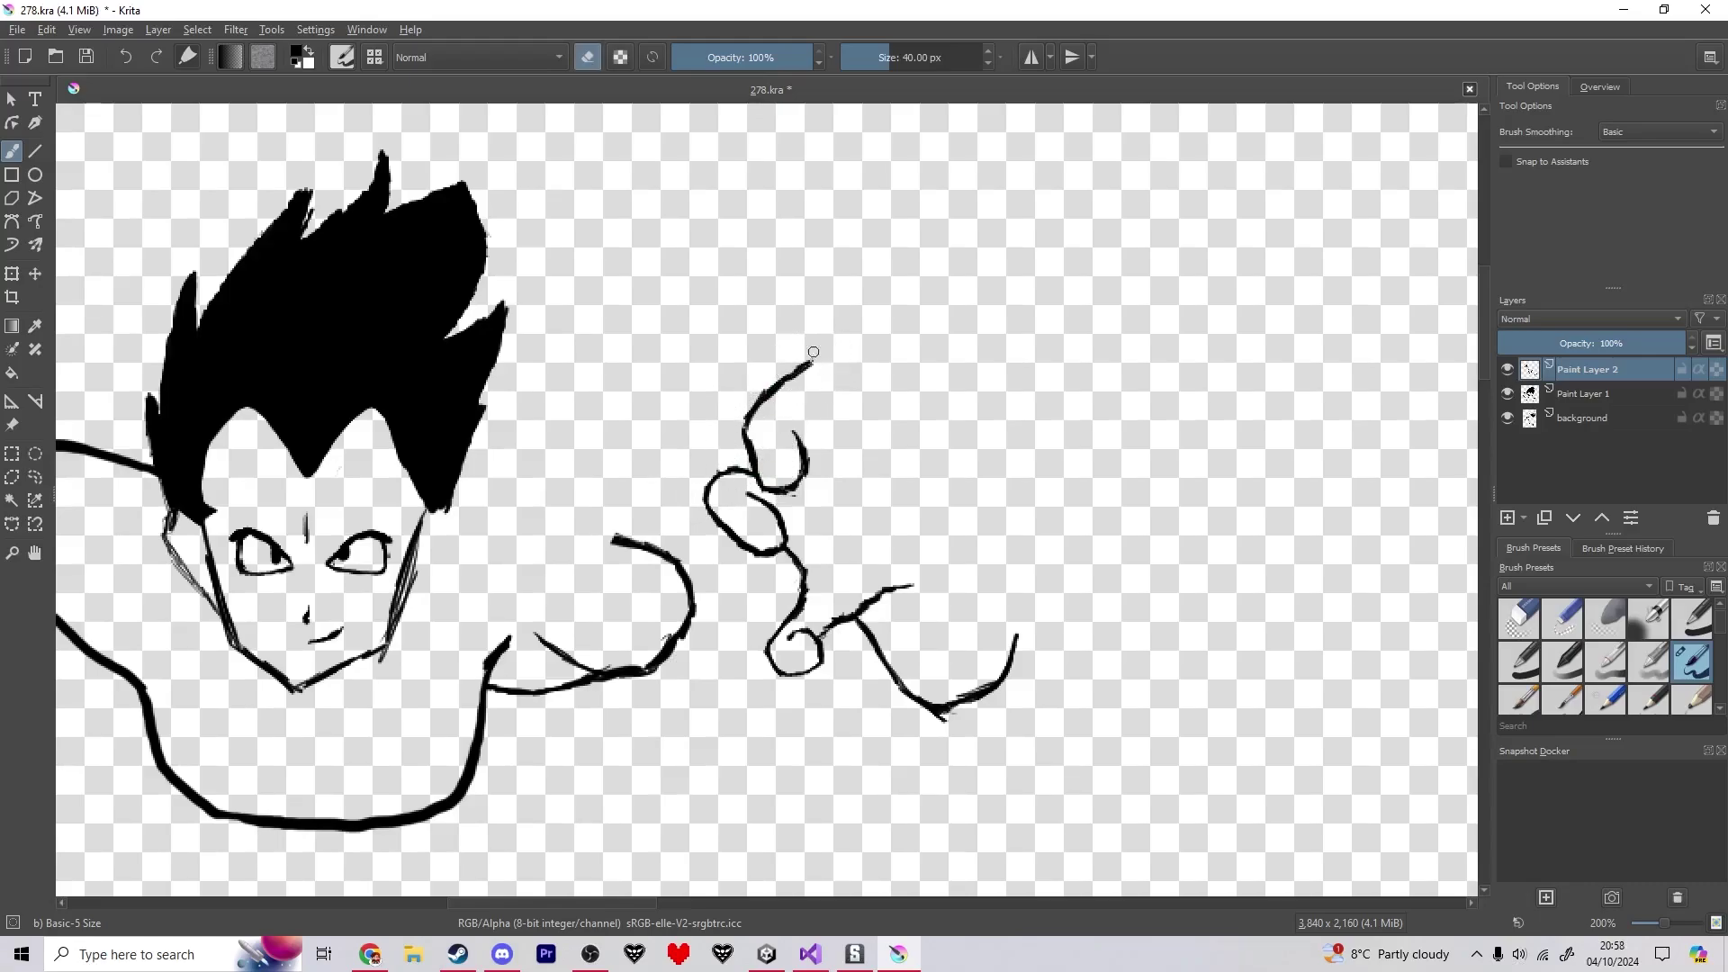
{"action": "key", "text": "ctrl+z"}
{"action": "mouse_move", "coordinate": [808, 372]}
{"action": "left_mouse_down"}
{"action": "mouse_move", "coordinate": [846, 423]}
{"action": "mouse_move", "coordinate": [812, 411]}
{"action": "mouse_move", "coordinate": [849, 449]}
{"action": "mouse_move", "coordinate": [860, 410]}
{"action": "mouse_move", "coordinate": [817, 410]}
{"action": "mouse_move", "coordinate": [902, 389]}
{"action": "left_mouse_up"}
{"action": "key", "text": "e"}
{"action": "key", "text": "e"}
{"action": "key", "text": "e"}
{"action": "key", "text": "e"}
{"action": "key", "text": "e"}
{"action": "key", "text": "ctrl+z"}
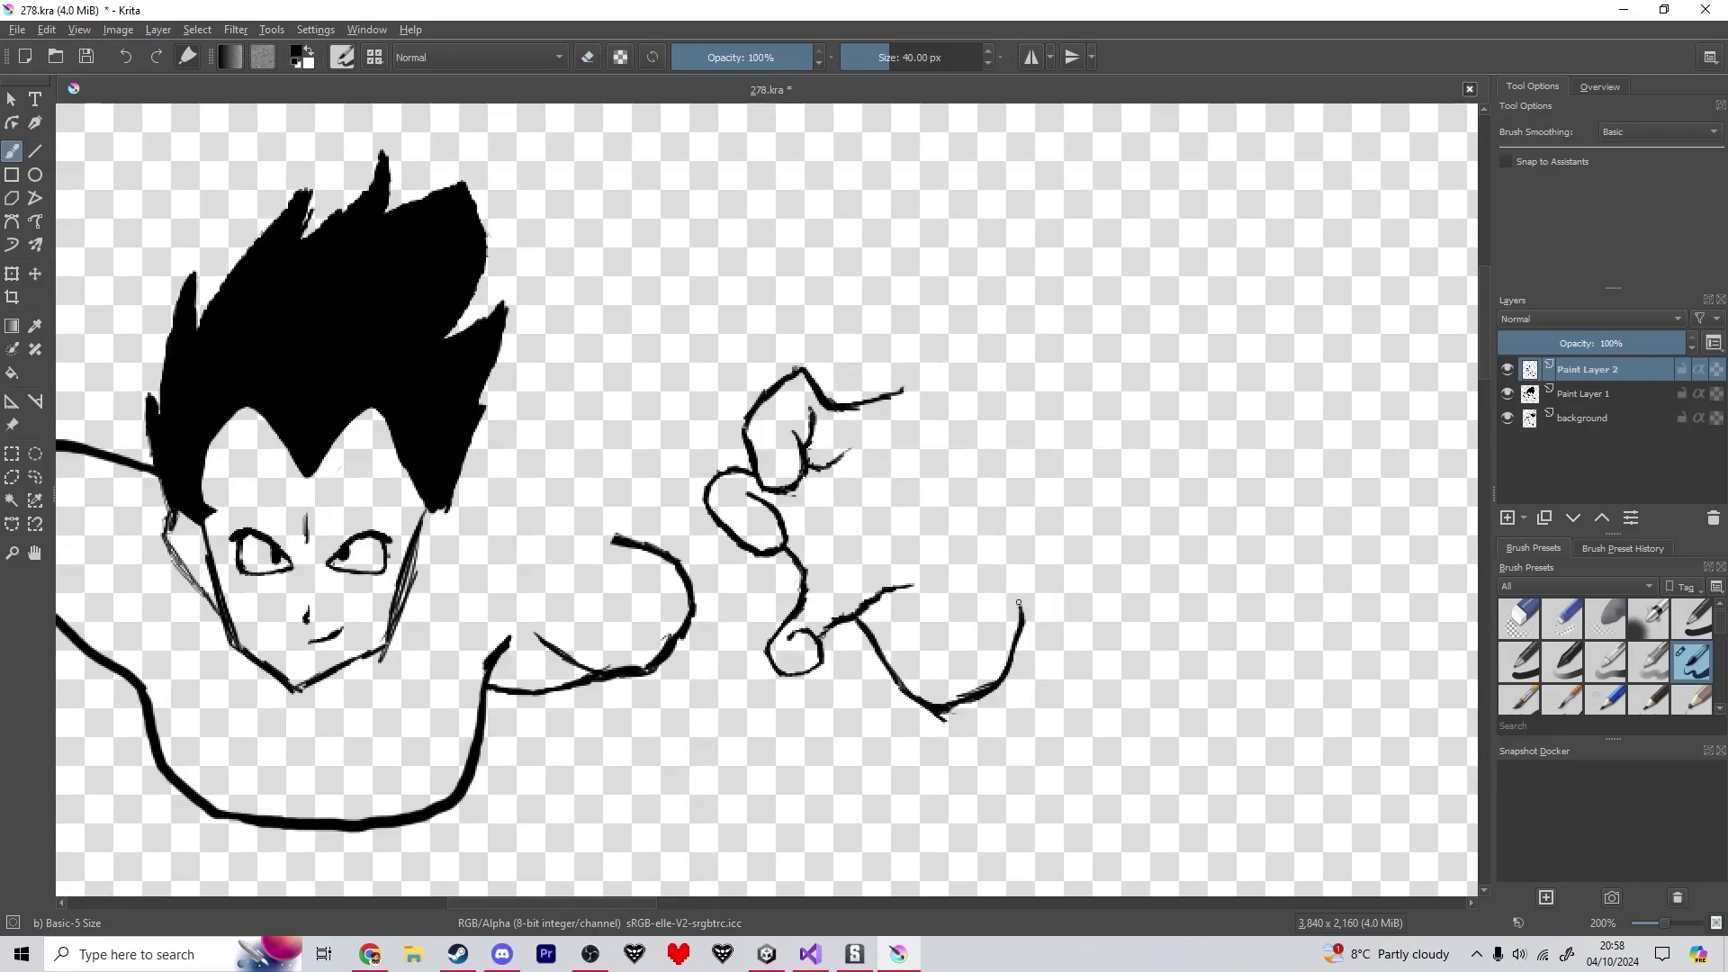
- Close the back of the hand from wrist to knuckles and draw the remaining curled fingers inside the outline
{"action": "mouse_move", "coordinate": [1022, 596]}
{"action": "left_mouse_down"}
{"action": "mouse_move", "coordinate": [975, 542]}
{"action": "mouse_move", "coordinate": [985, 531]}
{"action": "mouse_move", "coordinate": [967, 539]}
{"action": "mouse_move", "coordinate": [937, 455]}
{"action": "mouse_move", "coordinate": [902, 467]}
{"action": "mouse_move", "coordinate": [932, 461]}
{"action": "mouse_move", "coordinate": [872, 401]}
{"action": "left_mouse_up"}
{"action": "key", "text": "e"}
{"action": "mouse_move", "coordinate": [903, 388]}
{"action": "left_mouse_down"}
{"action": "mouse_move", "coordinate": [825, 398]}
{"action": "mouse_move", "coordinate": [800, 442]}
{"action": "mouse_move", "coordinate": [852, 445]}
{"action": "left_mouse_up"}
{"action": "key", "text": "e"}
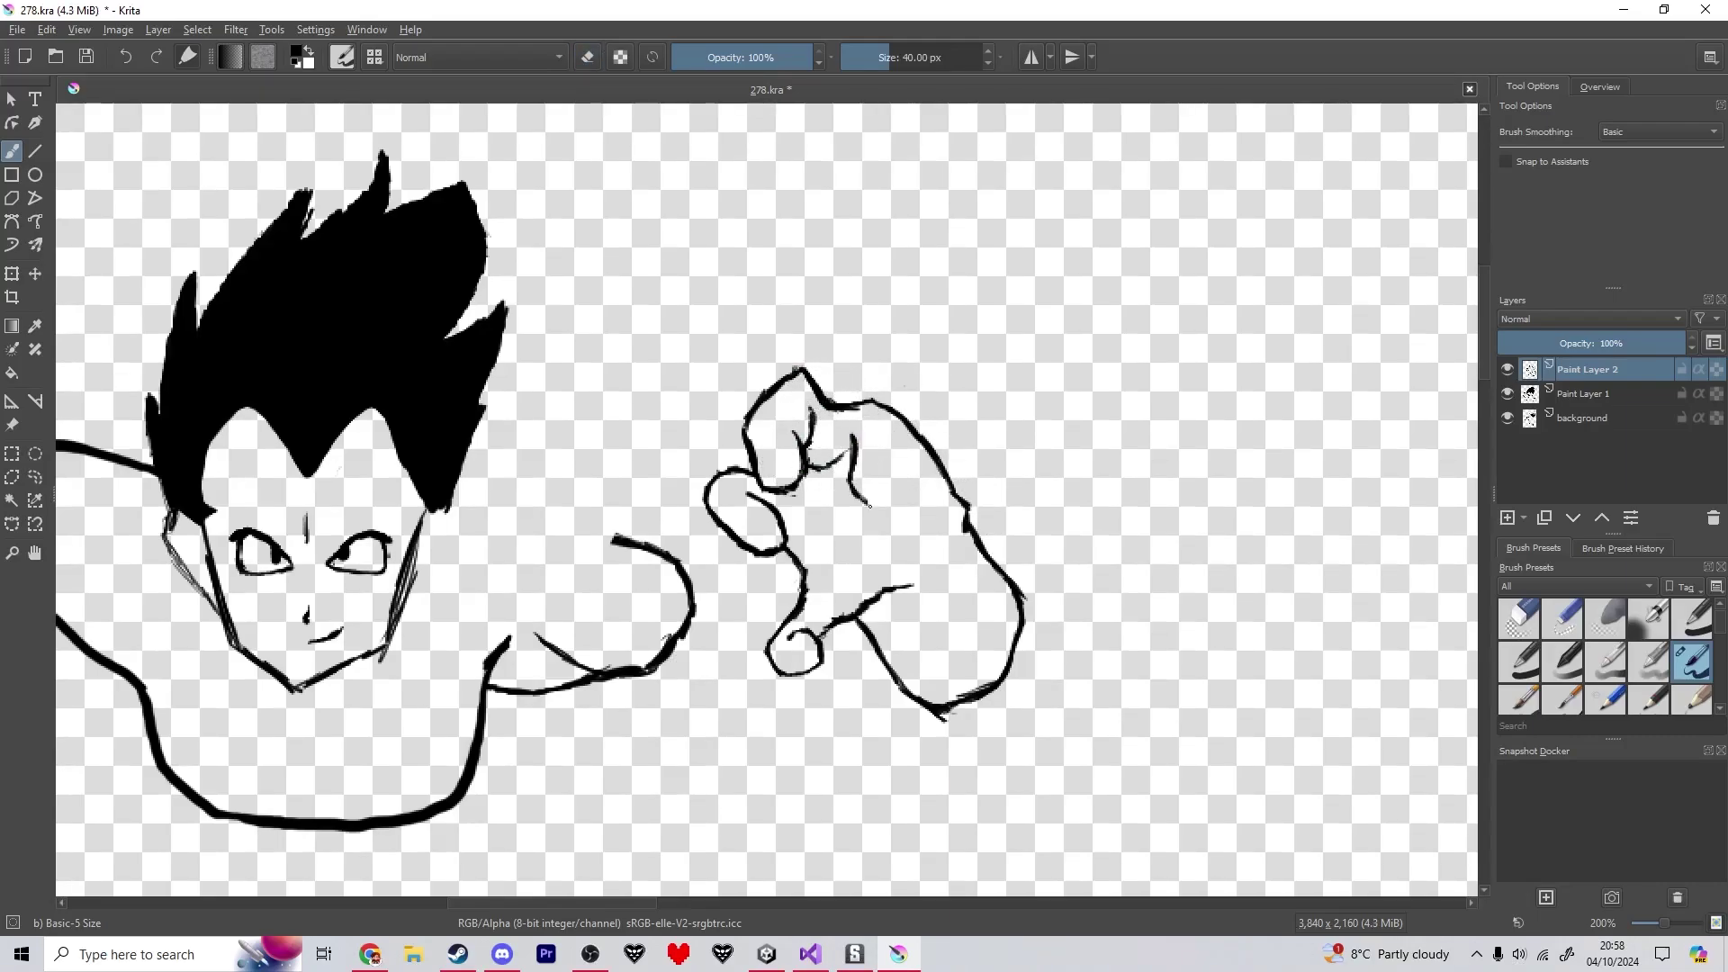
{"action": "mouse_move", "coordinate": [888, 447]}
{"action": "left_mouse_down"}
{"action": "mouse_move", "coordinate": [895, 484]}
{"action": "mouse_move", "coordinate": [937, 486]}
{"action": "left_mouse_up"}
{"action": "key", "text": "minus"}
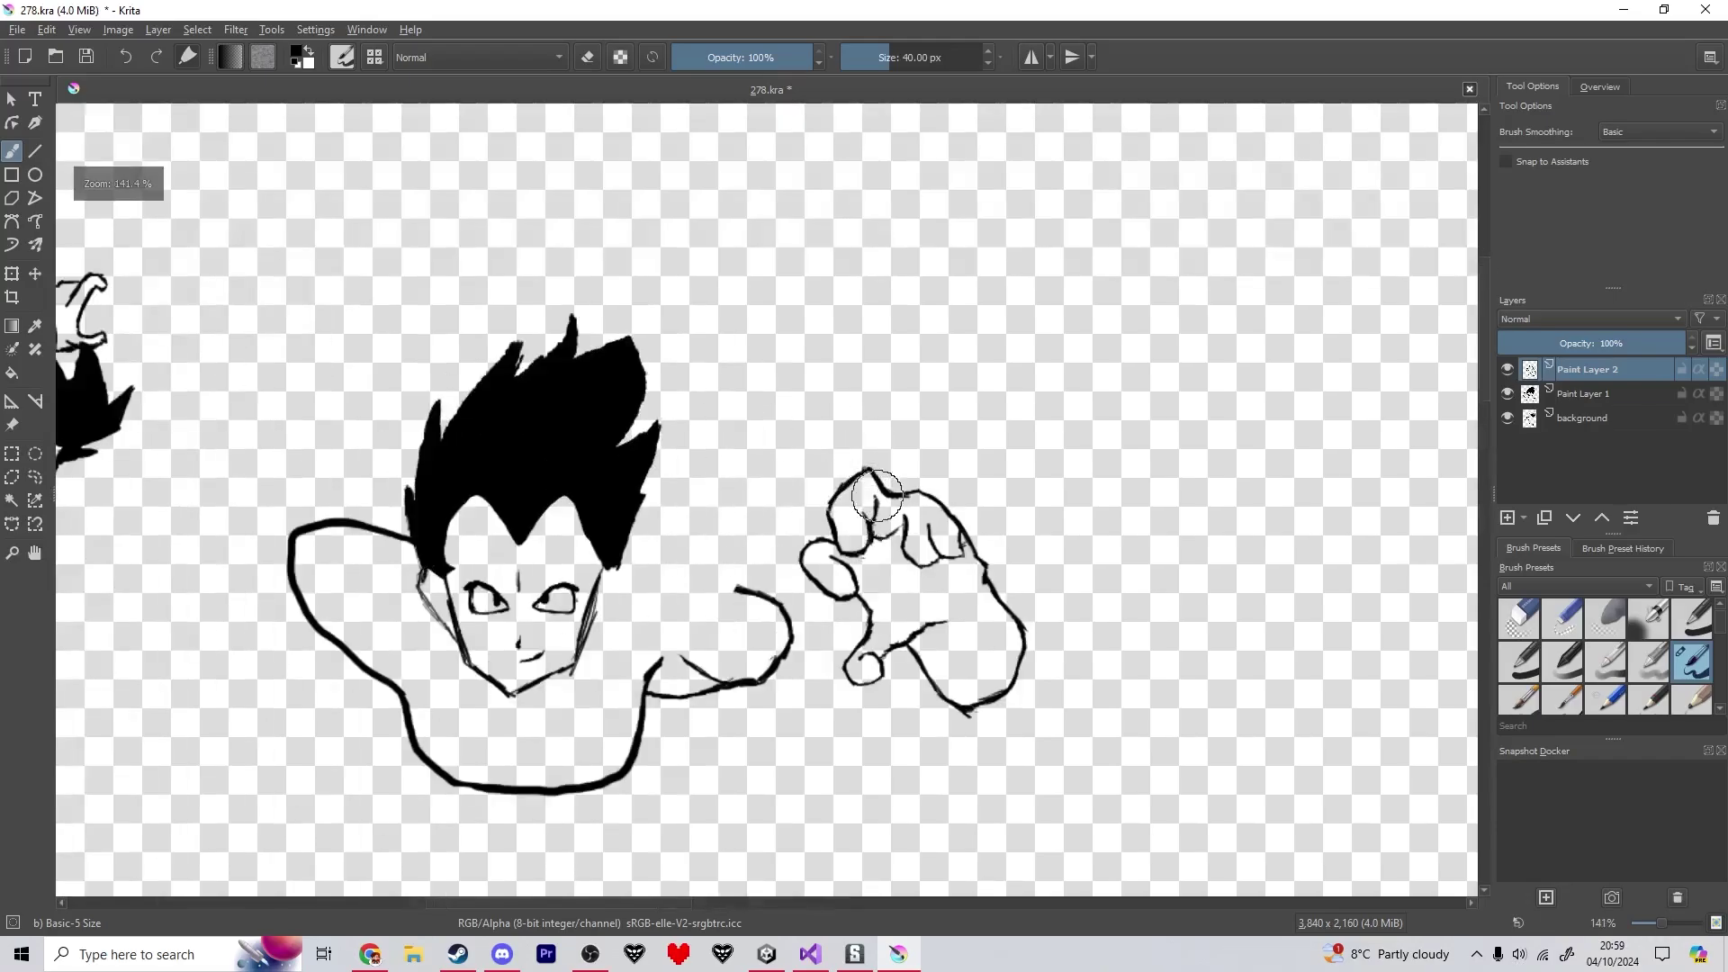
- Transform the hand smaller and place it at the end of the second figure's bent arm, overlapping the face
{"action": "key", "text": "ctrl+t"}
{"action": "left_click_drag", "start_coordinate": [794, 465], "coordinate": [893, 569]}
{"action": "left_click_drag", "start_coordinate": [962, 644], "coordinate": [653, 585]}
{"action": "left_click_drag", "start_coordinate": [721, 509], "coordinate": [755, 474]}
{"action": "left_click_drag", "start_coordinate": [772, 445], "coordinate": [776, 365]}
{"action": "mouse_move", "coordinate": [727, 504]}
{"action": "left_mouse_down"}
{"action": "mouse_move", "coordinate": [699, 518]}
{"action": "mouse_move", "coordinate": [725, 451]}
{"action": "mouse_move", "coordinate": [679, 494]}
{"action": "mouse_move", "coordinate": [707, 446]}
{"action": "left_mouse_up"}
{"action": "left_click_drag", "start_coordinate": [683, 485], "coordinate": [688, 495]}
{"action": "key", "text": "Return"}
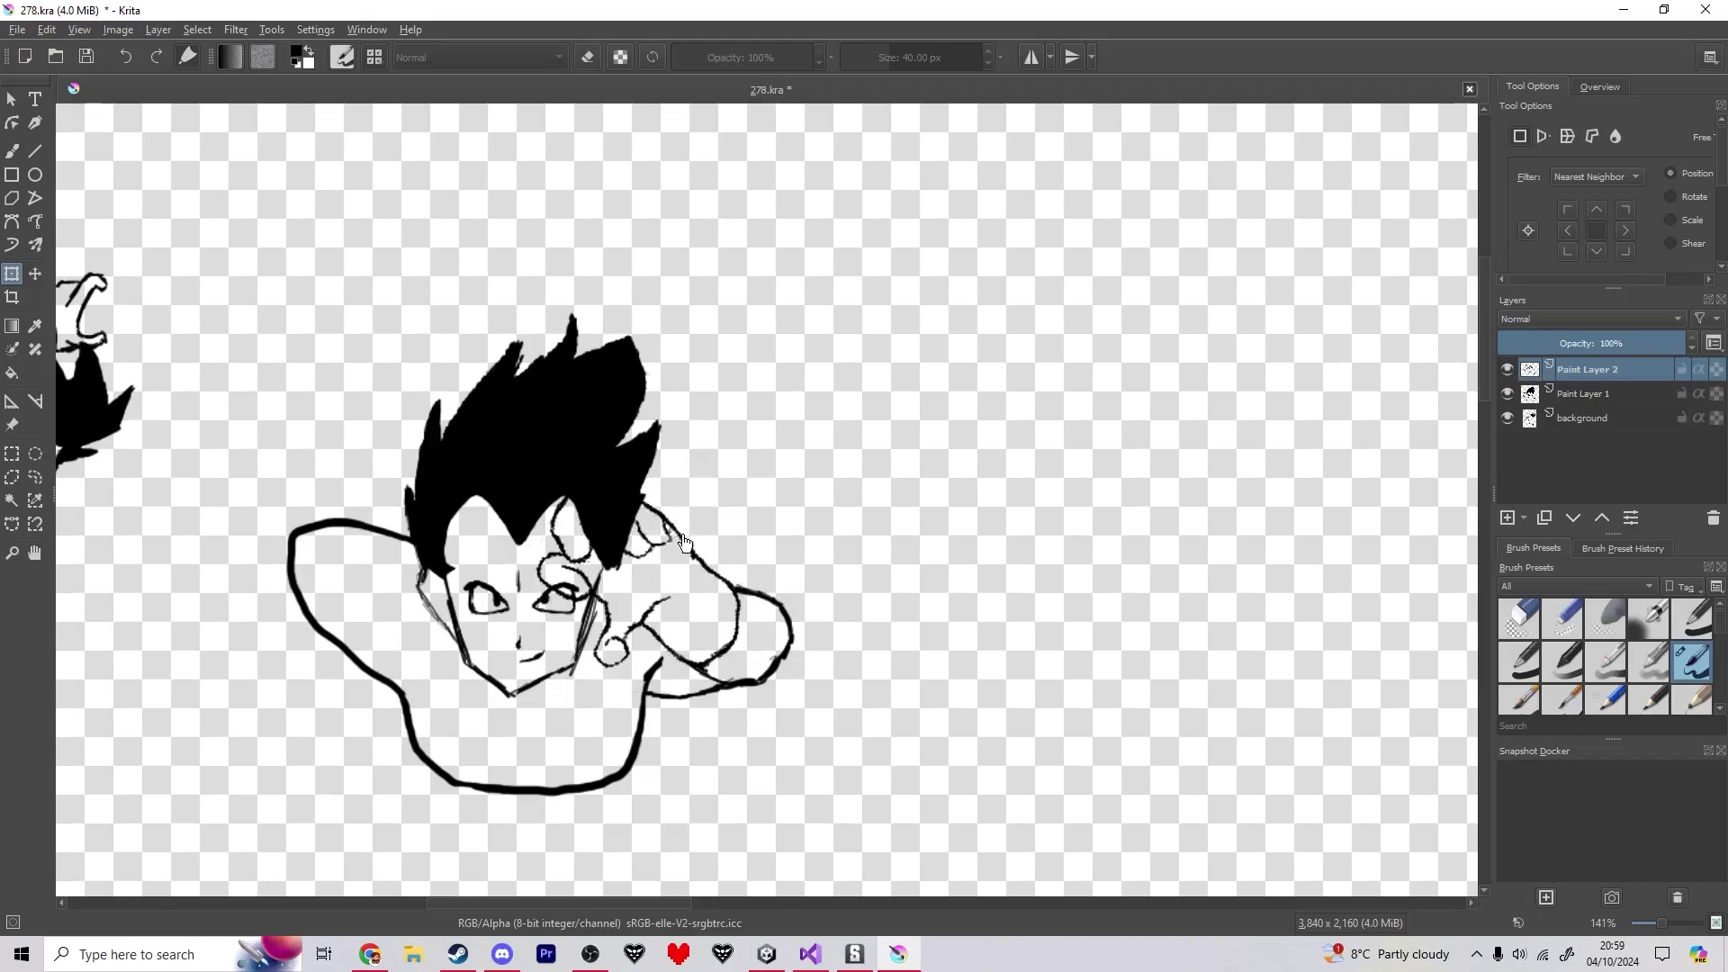
- Lower Paint Layer 1's opacity to 46% and erase its hair and face lines lying beneath the hand
{"action": "left_click", "coordinate": [1584, 396]}
{"action": "left_click", "coordinate": [1584, 343]}
{"action": "key", "text": "b"}
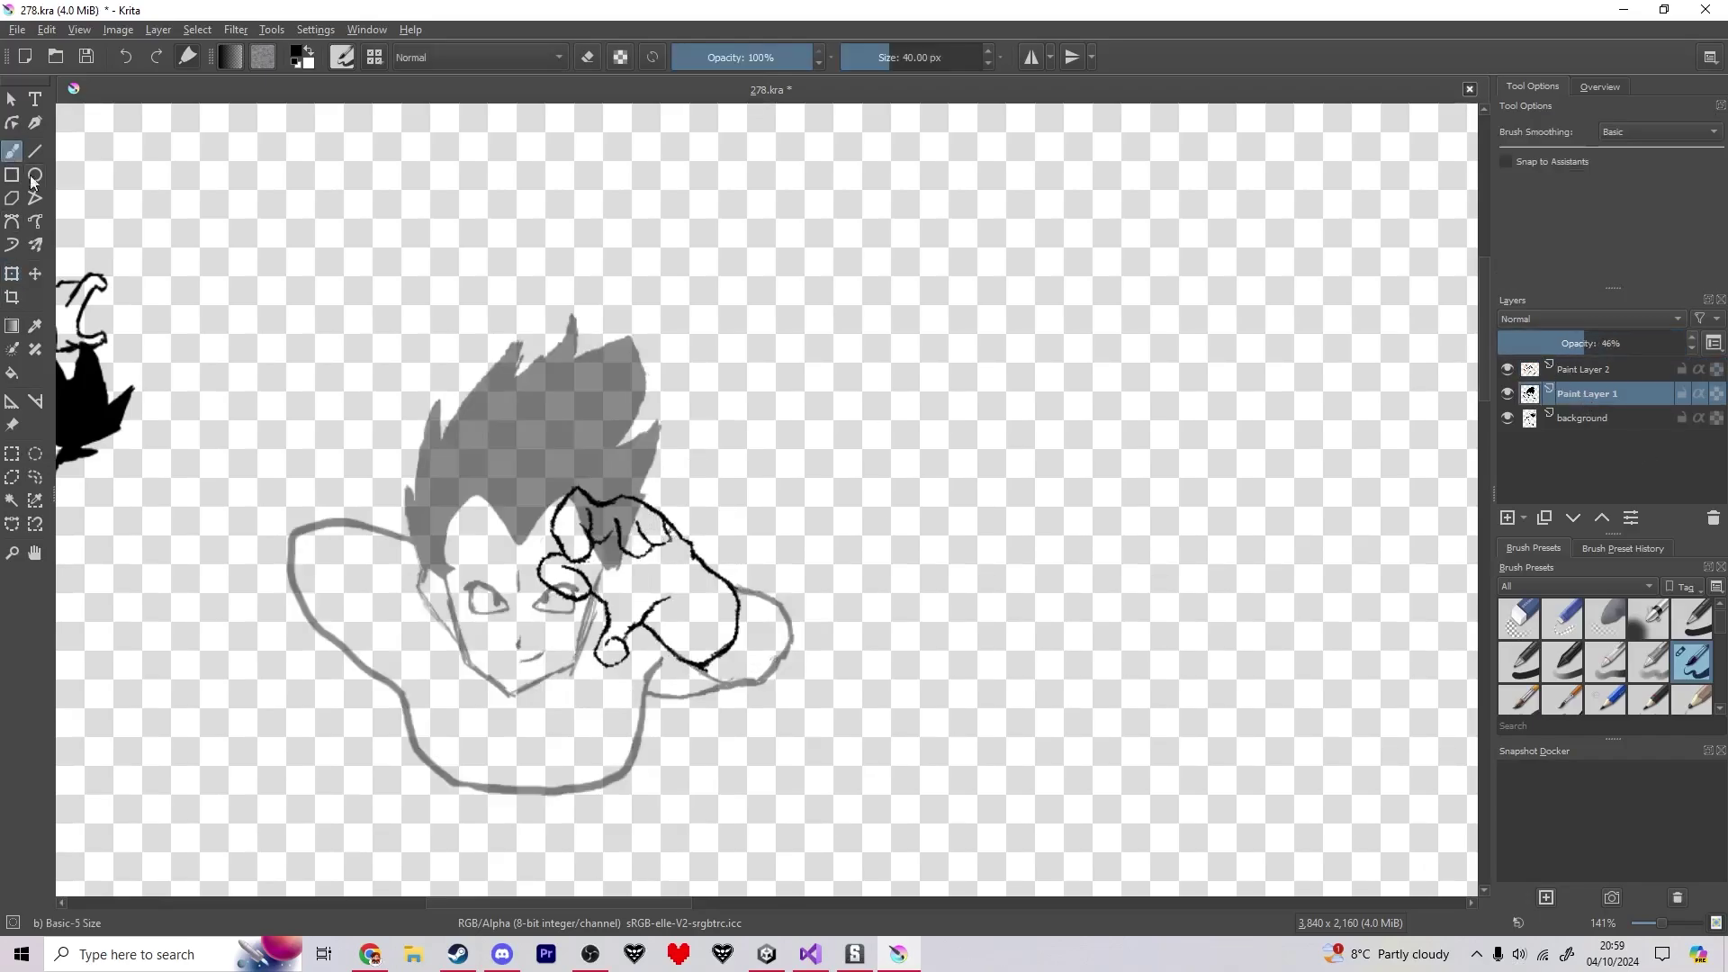
{"action": "scroll", "coordinate": [596, 581], "scroll_direction": "up", "scroll_amount": 6}
{"action": "key", "text": "e"}
{"action": "mouse_move", "coordinate": [542, 576]}
{"action": "left_mouse_down"}
{"action": "mouse_move", "coordinate": [529, 567]}
{"action": "mouse_move", "coordinate": [555, 581]}
{"action": "mouse_move", "coordinate": [621, 565]}
{"action": "left_mouse_up"}
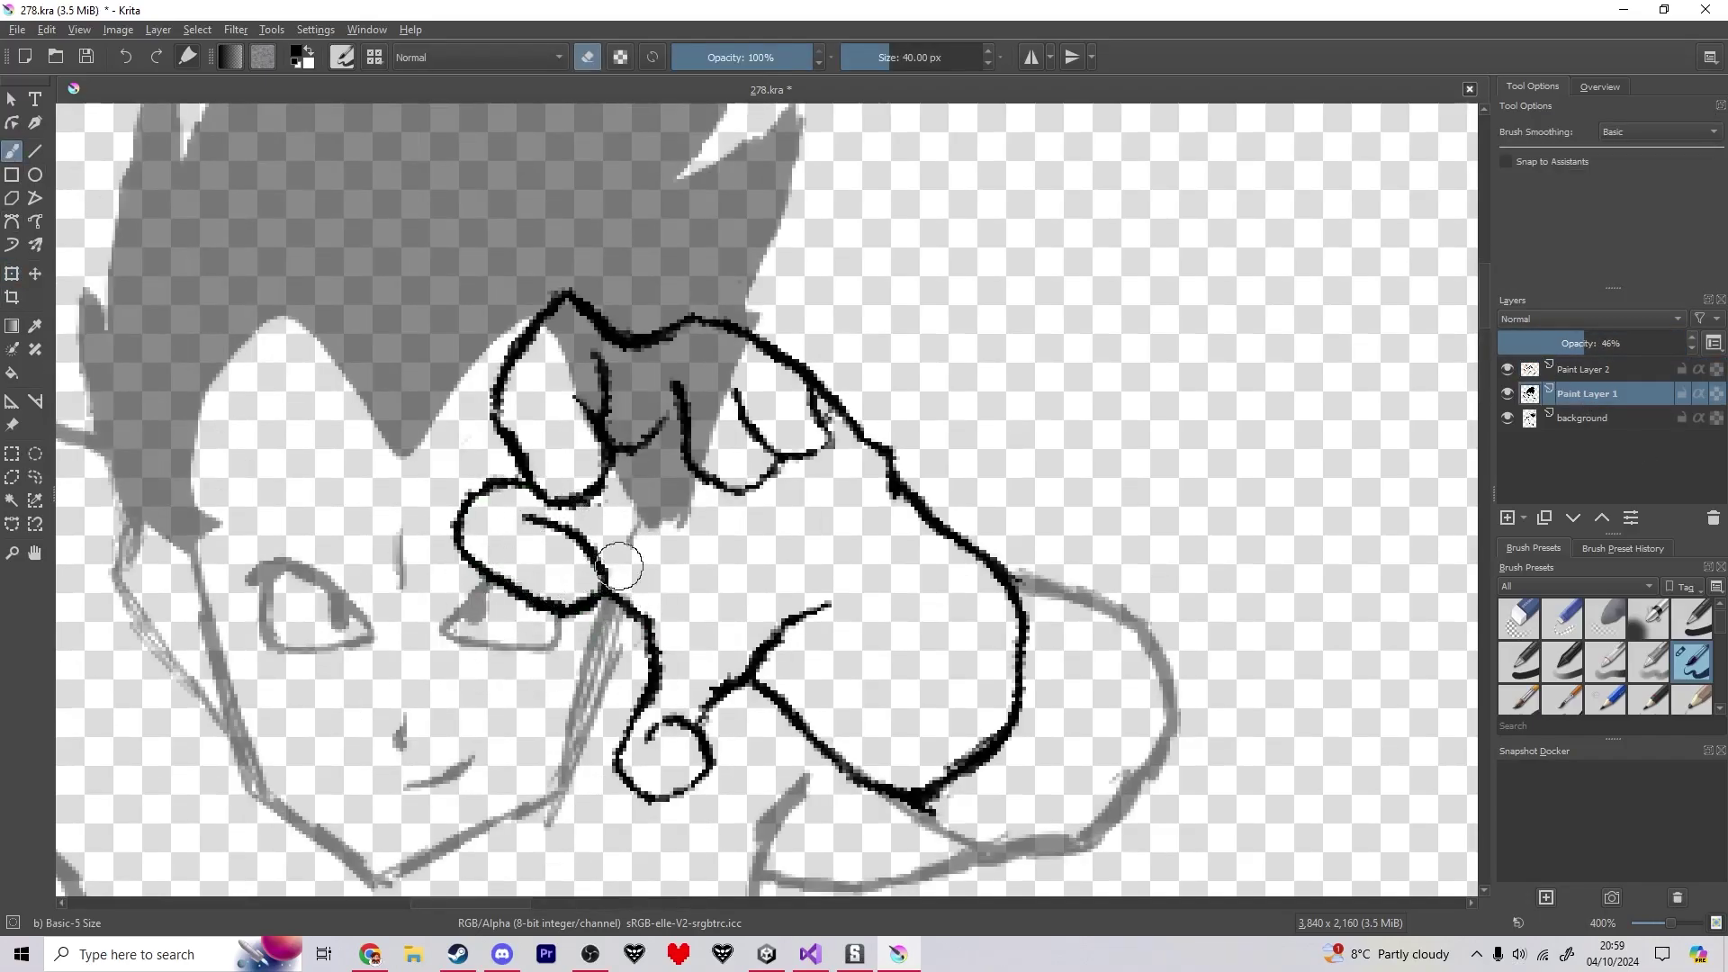
{"action": "mouse_move", "coordinate": [702, 522]}
{"action": "left_mouse_down"}
{"action": "mouse_move", "coordinate": [594, 456]}
{"action": "mouse_move", "coordinate": [714, 494]}
{"action": "mouse_move", "coordinate": [572, 353]}
{"action": "mouse_move", "coordinate": [566, 315]}
{"action": "mouse_move", "coordinate": [651, 387]}
{"action": "mouse_move", "coordinate": [693, 337]}
{"action": "mouse_move", "coordinate": [728, 343]}
{"action": "mouse_move", "coordinate": [675, 482]}
{"action": "left_mouse_up"}
{"action": "key", "text": "e"}
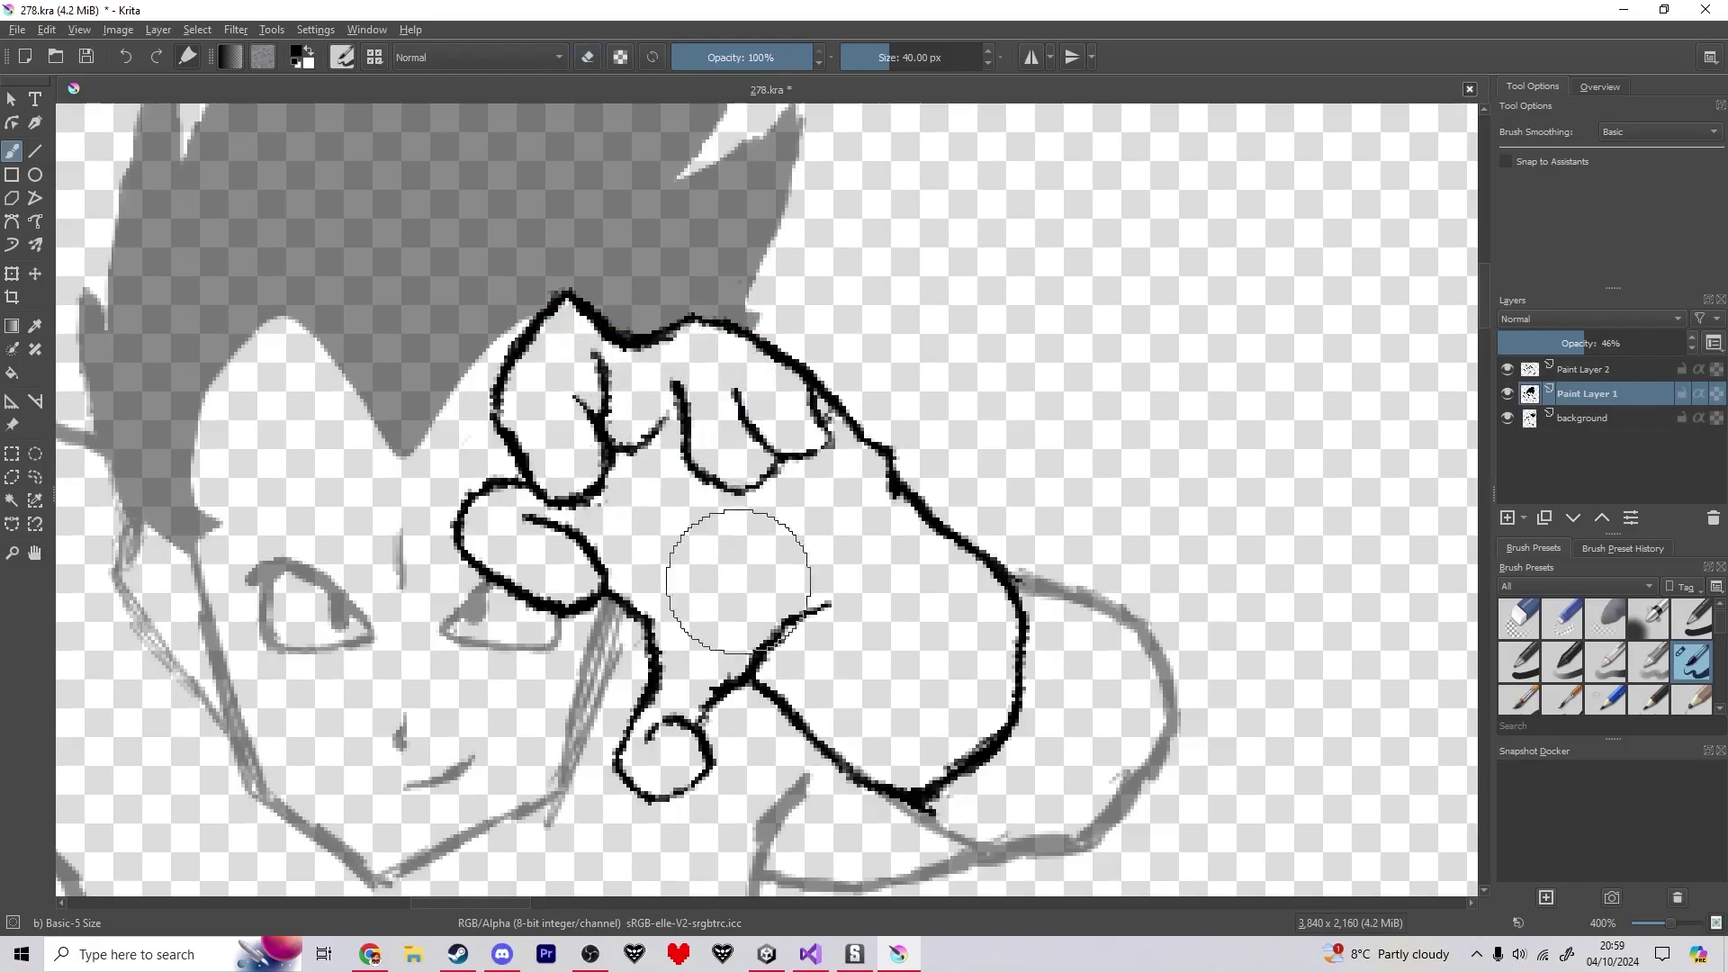
- Restore Paint Layer 1 to 100% opacity and merge the hand layer down into it
{"action": "scroll", "coordinate": [733, 567], "scroll_direction": "down", "scroll_amount": 6}
{"action": "left_click_drag", "start_coordinate": [1584, 343], "coordinate": [1692, 343]}
{"action": "left_click", "coordinate": [1585, 369]}
{"action": "scroll", "coordinate": [860, 432], "scroll_direction": "down", "scroll_amount": 2}
{"action": "scroll", "coordinate": [721, 552], "scroll_direction": "up", "scroll_amount": 6}
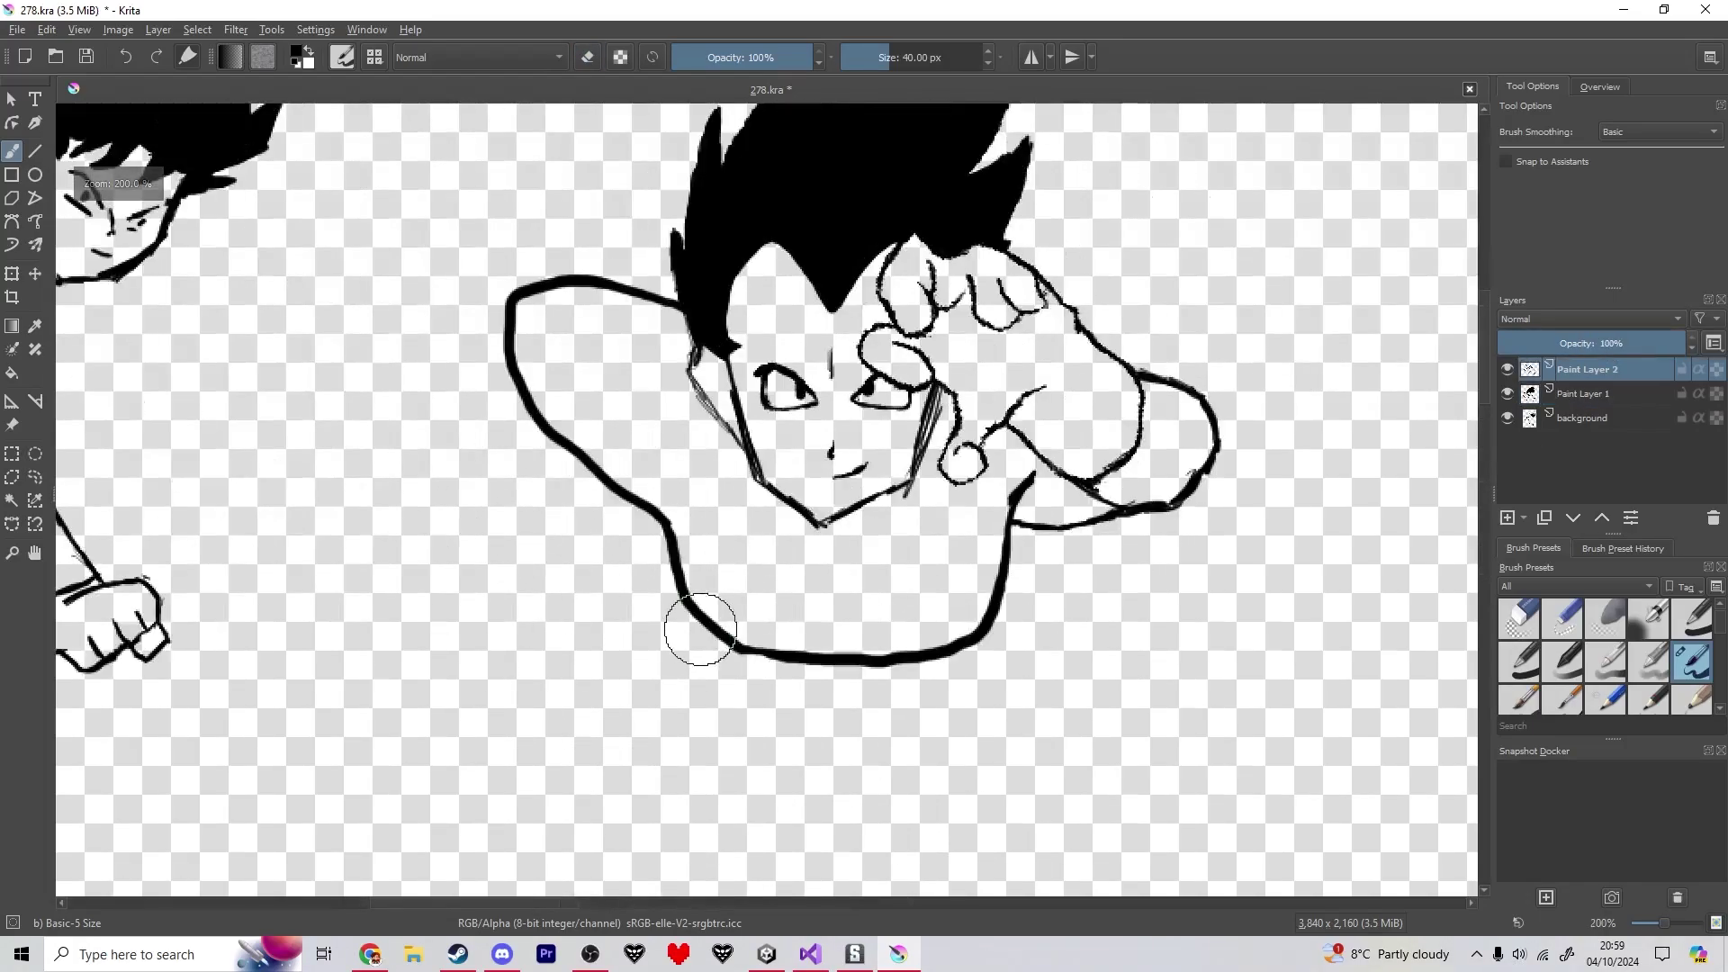
{"action": "key", "text": "ctrl+e"}
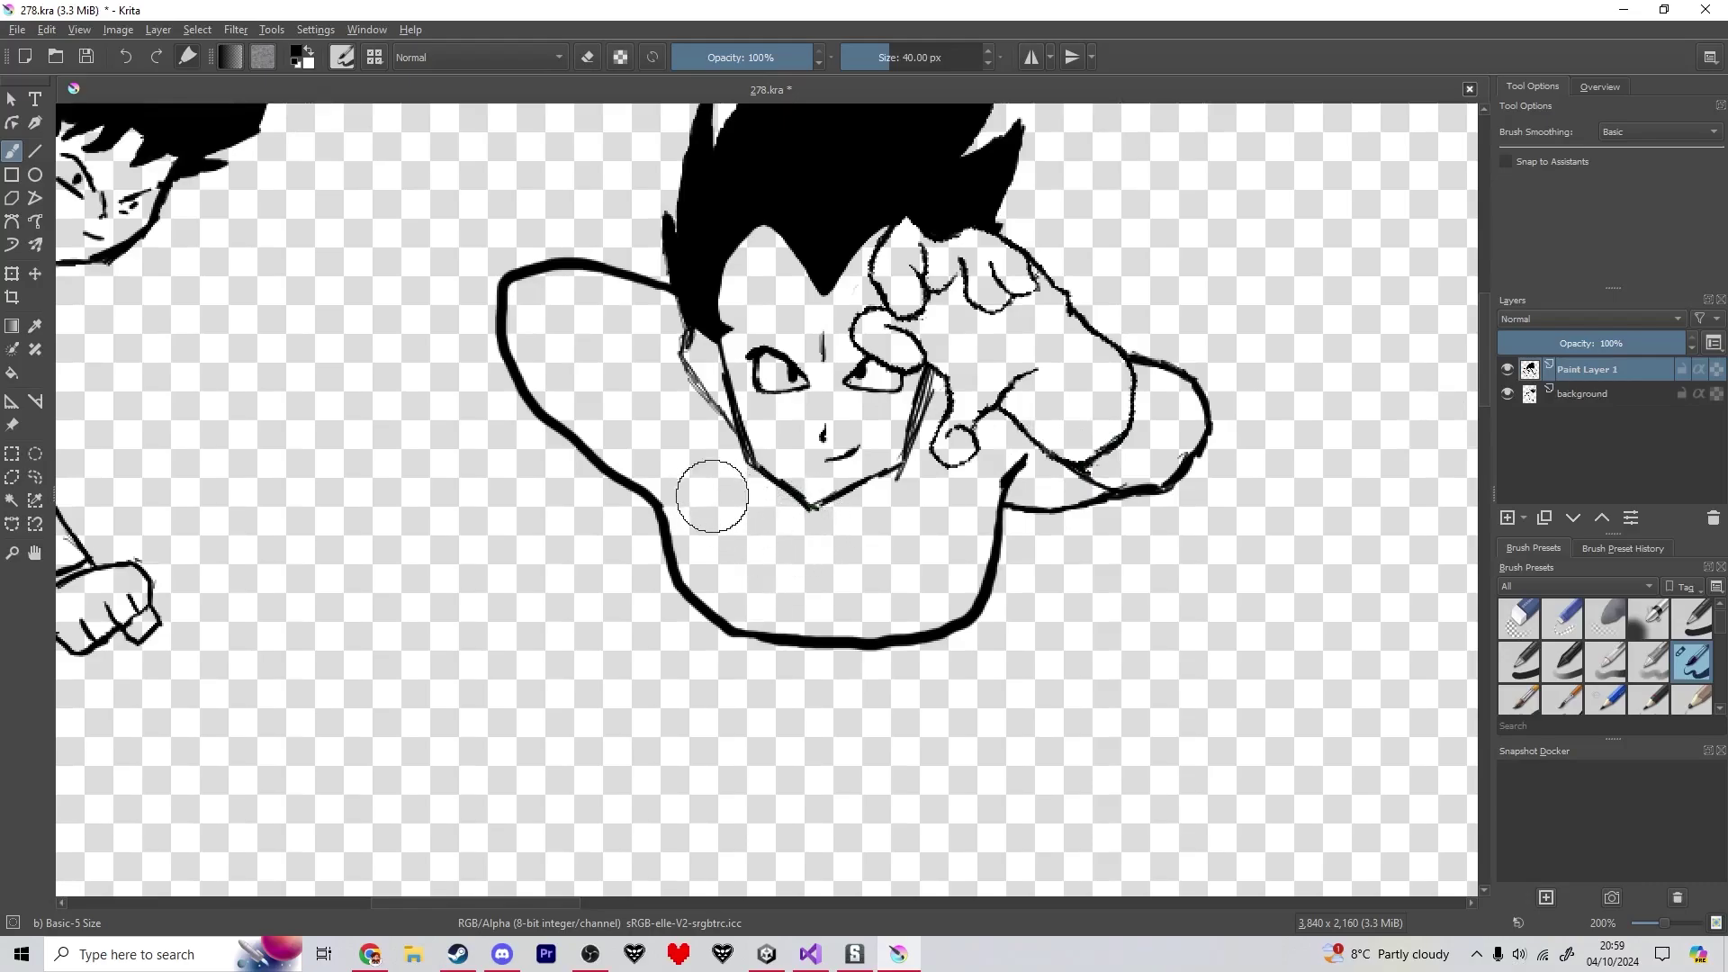
- Draw a doubled curved collar beneath the second figure's chin and a narrow vertical strip down the chest
{"action": "mouse_move", "coordinate": [744, 450]}
{"action": "left_mouse_down"}
{"action": "mouse_move", "coordinate": [781, 522]}
{"action": "mouse_move", "coordinate": [837, 535]}
{"action": "mouse_move", "coordinate": [904, 479]}
{"action": "left_mouse_up"}
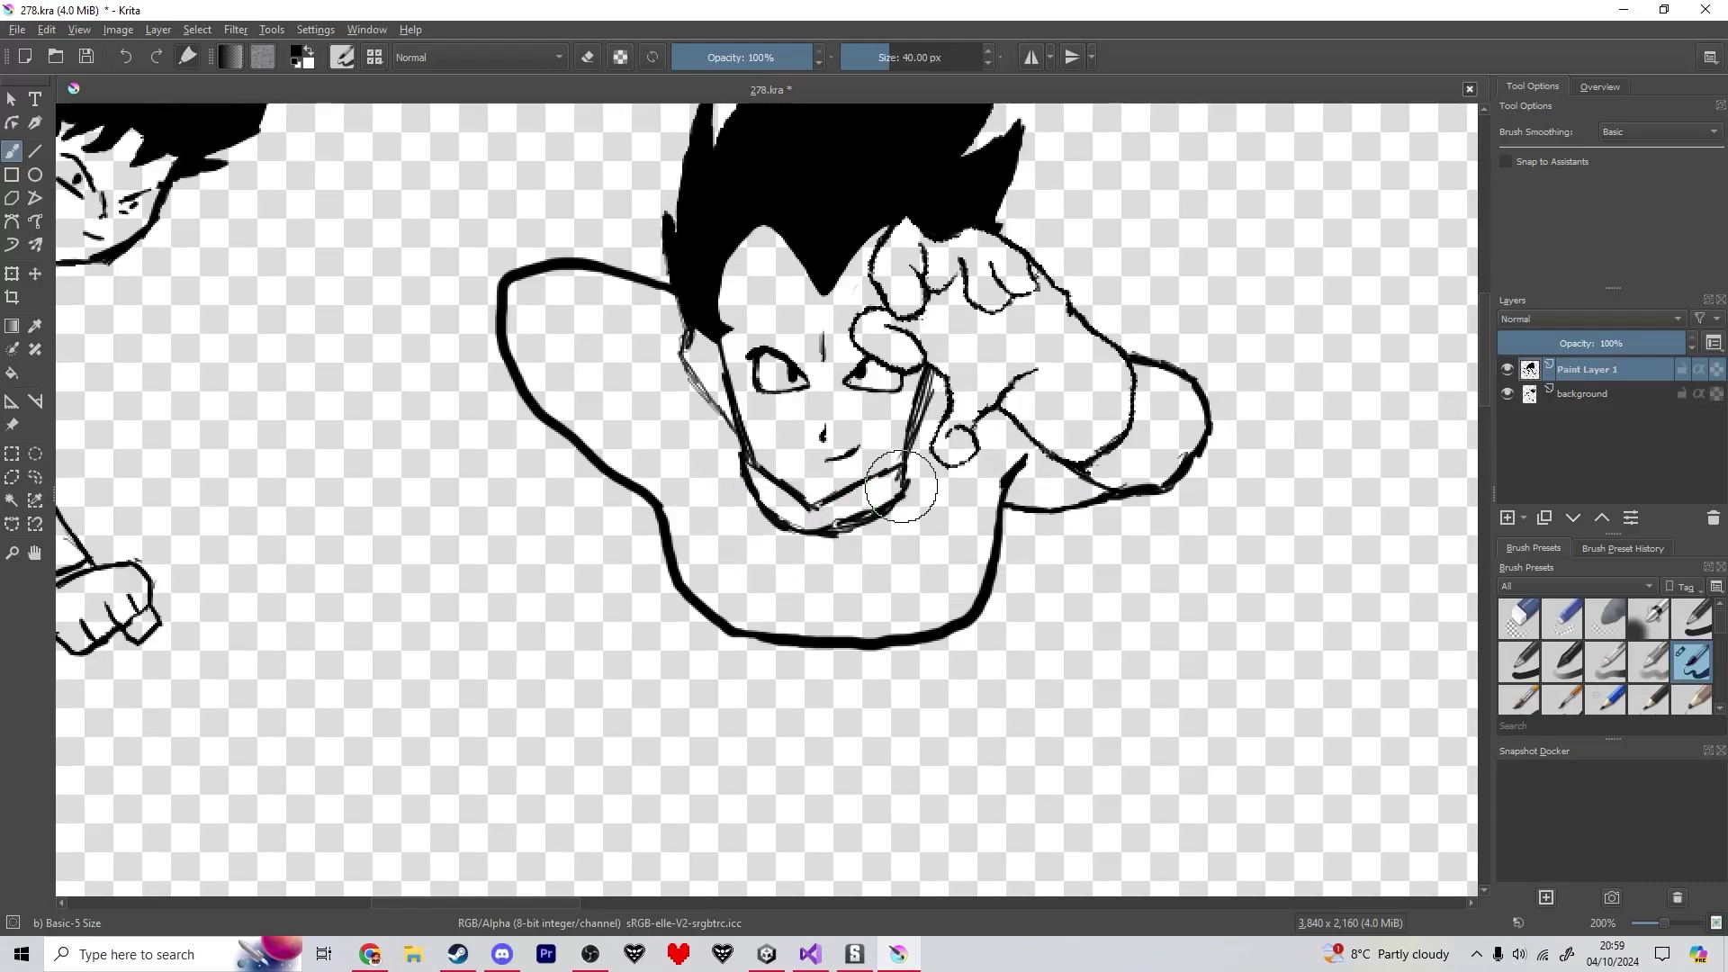
{"action": "left_click_drag", "start_coordinate": [737, 454], "coordinate": [732, 493]}
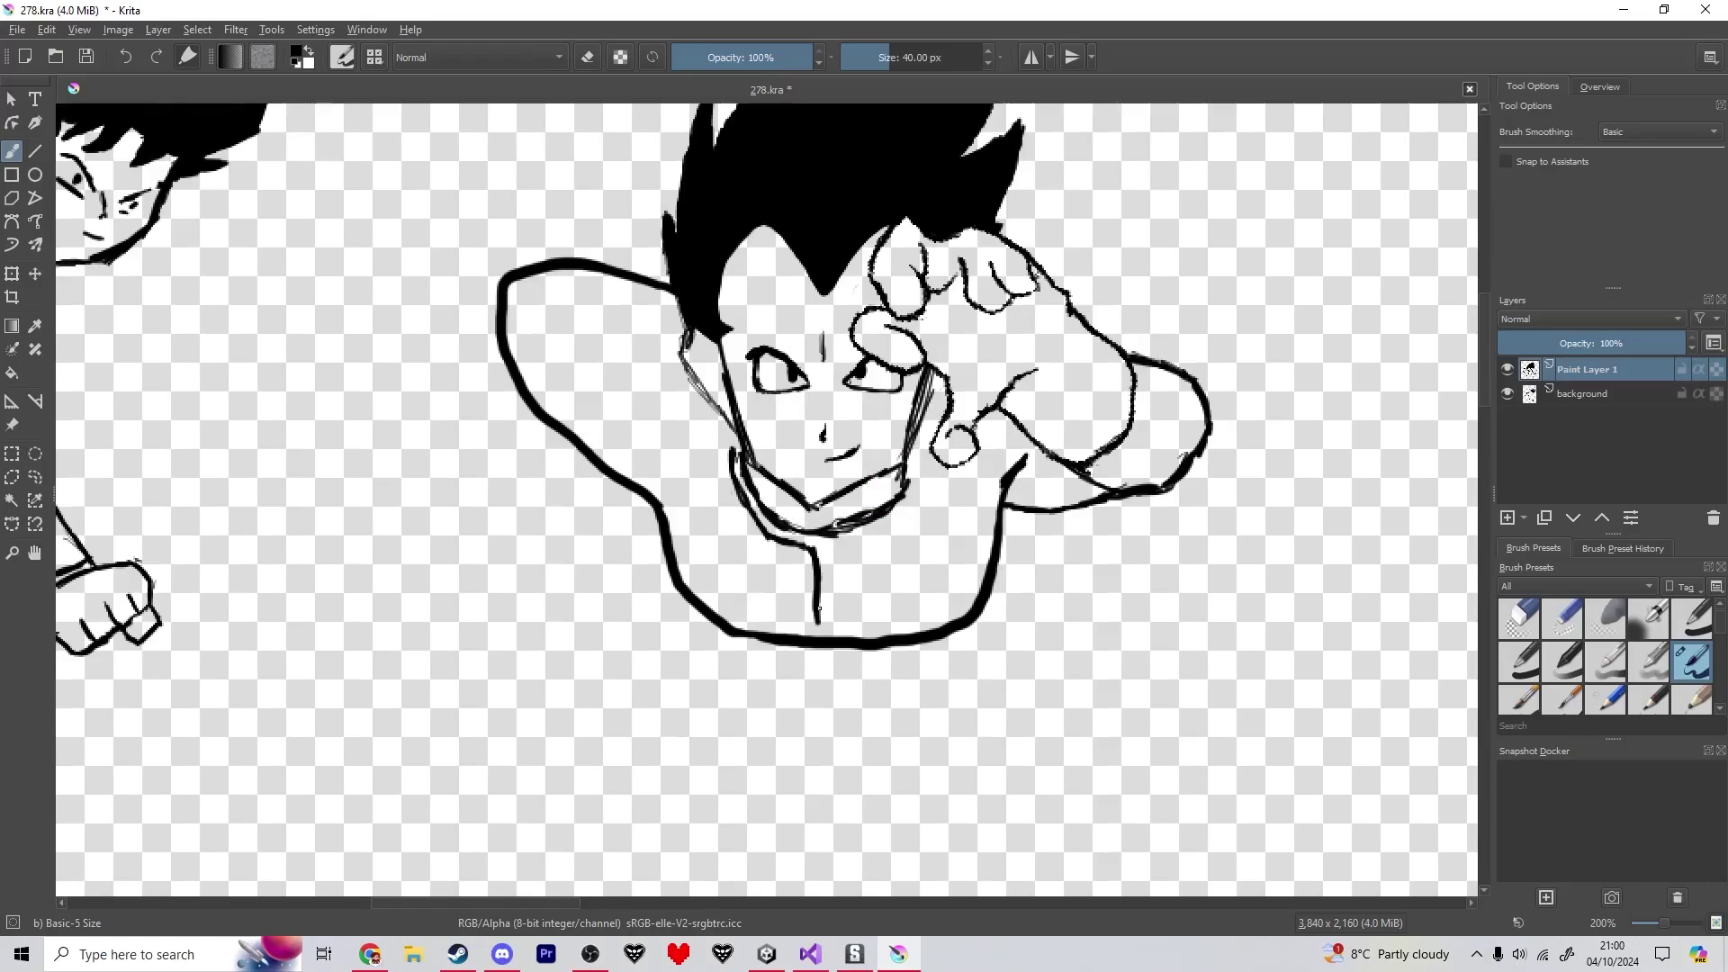
{"action": "mouse_move", "coordinate": [840, 546]}
{"action": "left_mouse_down"}
{"action": "mouse_move", "coordinate": [915, 496]}
{"action": "mouse_move", "coordinate": [916, 454]}
{"action": "left_mouse_up"}
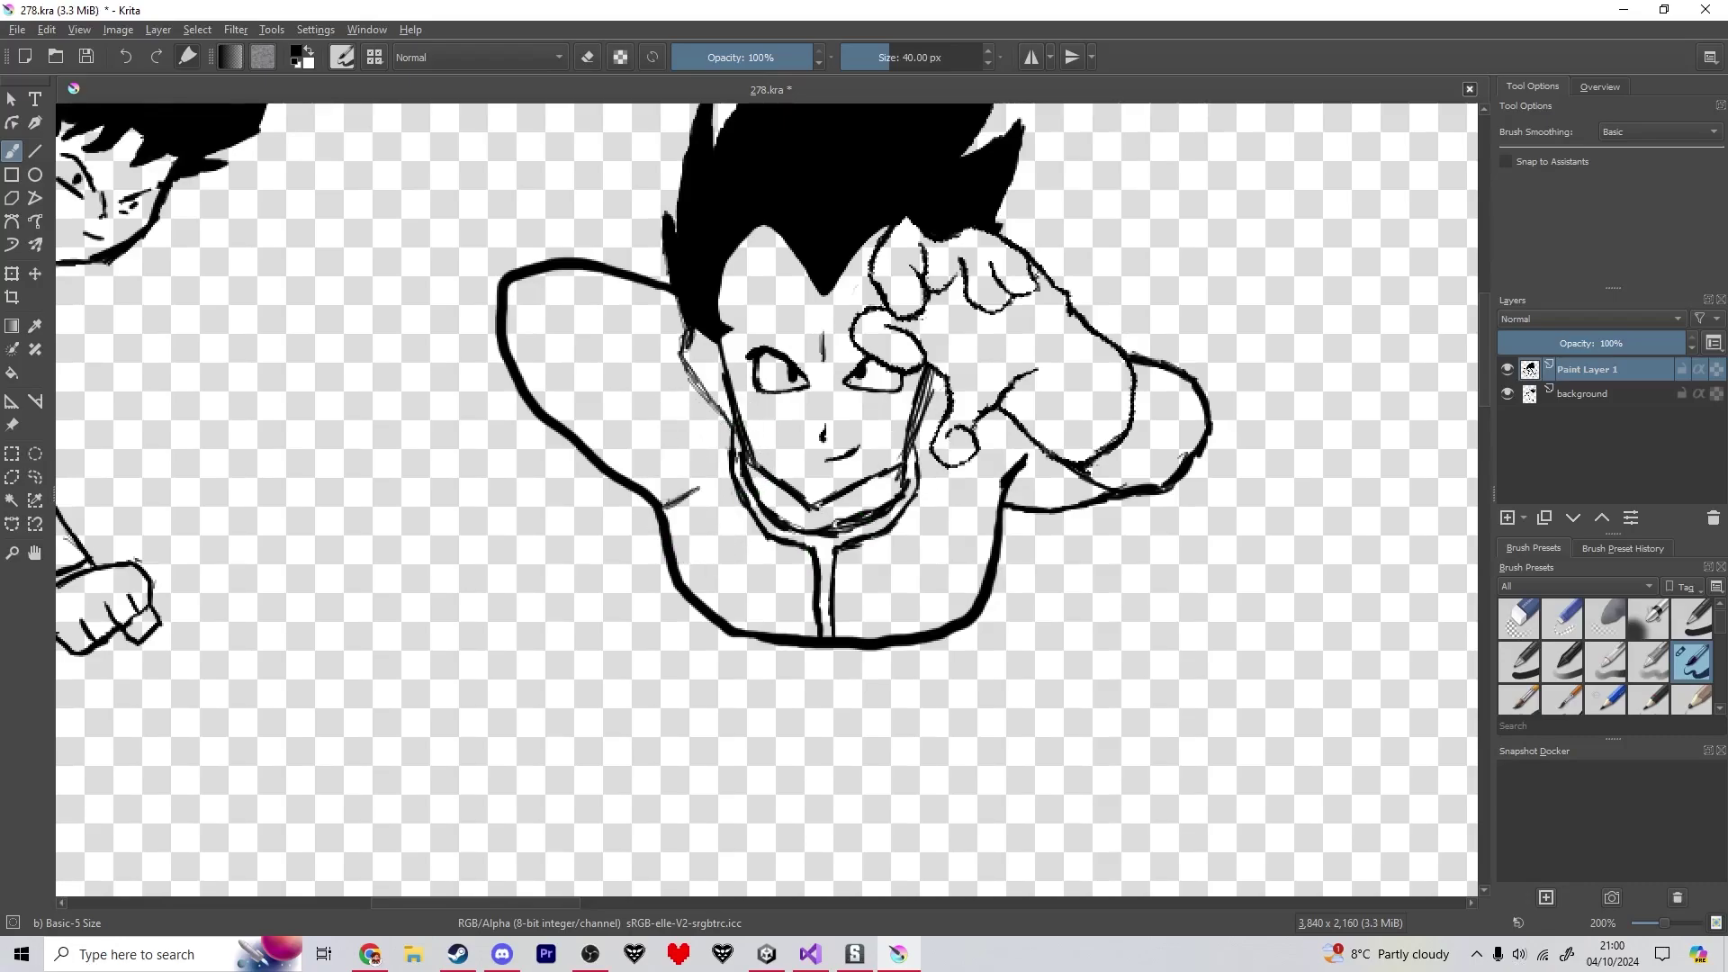
- Draw a short neckline joint and curved parallel stripes across the large shoulder pad beside the head
{"action": "left_click_drag", "start_coordinate": [706, 484], "coordinate": [720, 426]}
{"action": "mouse_move", "coordinate": [650, 492]}
{"action": "left_mouse_down"}
{"action": "mouse_move", "coordinate": [691, 390]}
{"action": "mouse_move", "coordinate": [619, 429]}
{"action": "mouse_move", "coordinate": [672, 305]}
{"action": "left_mouse_up"}
{"action": "left_click_drag", "start_coordinate": [574, 436], "coordinate": [587, 376]}
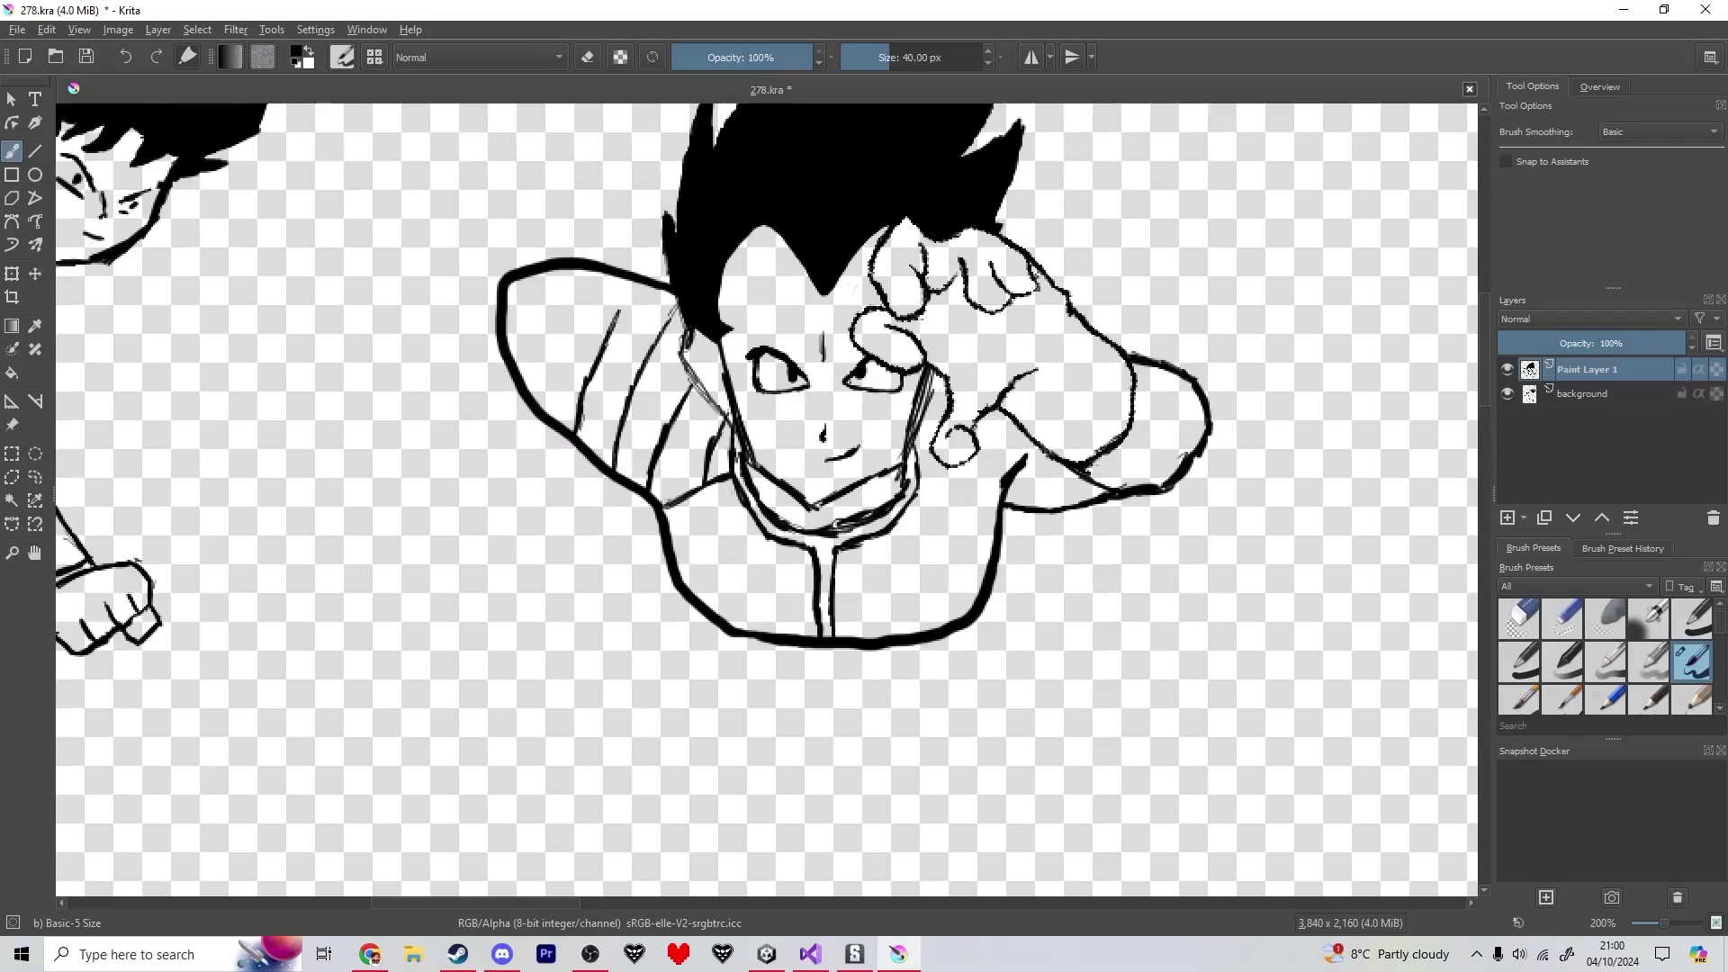
{"action": "left_click_drag", "start_coordinate": [619, 313], "coordinate": [640, 279]}
{"action": "mouse_move", "coordinate": [560, 352]}
{"action": "left_mouse_down"}
{"action": "mouse_move", "coordinate": [580, 310]}
{"action": "mouse_move", "coordinate": [518, 334]}
{"action": "mouse_move", "coordinate": [586, 269]}
{"action": "left_mouse_up"}
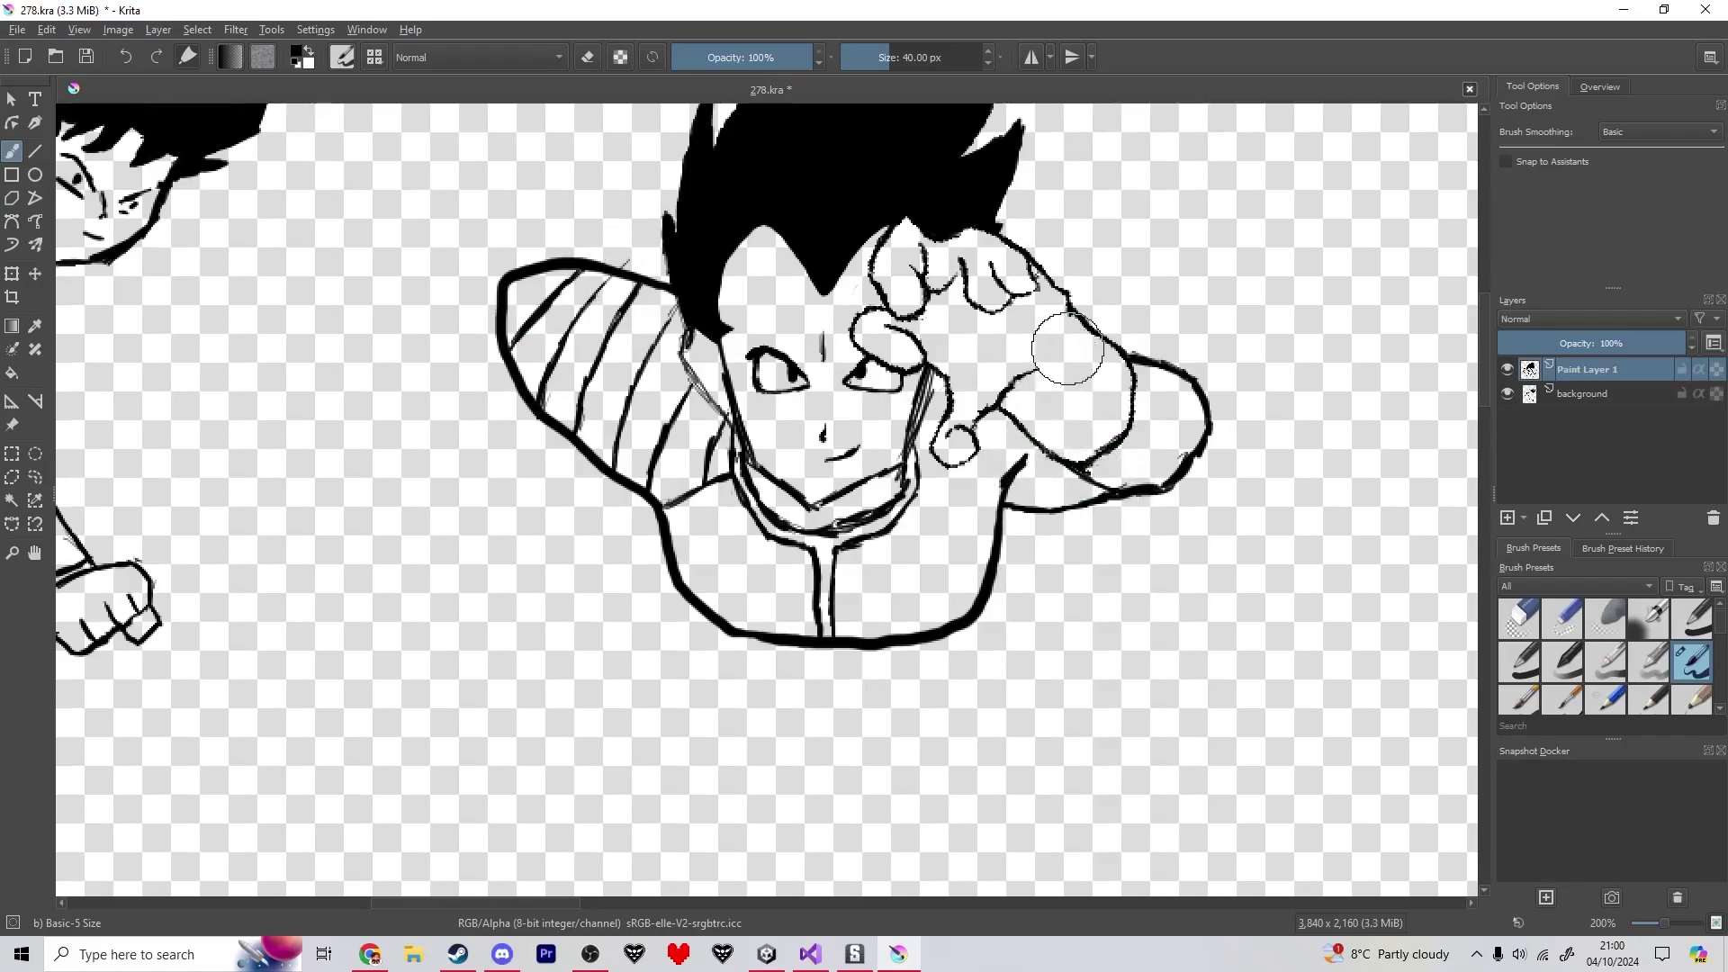
- Draw the opposite shoulder pad behind the raised hand with inner rim and stripes, undoing stray strokes, and save the file
{"action": "left_click_drag", "start_coordinate": [1128, 270], "coordinate": [1187, 286]}
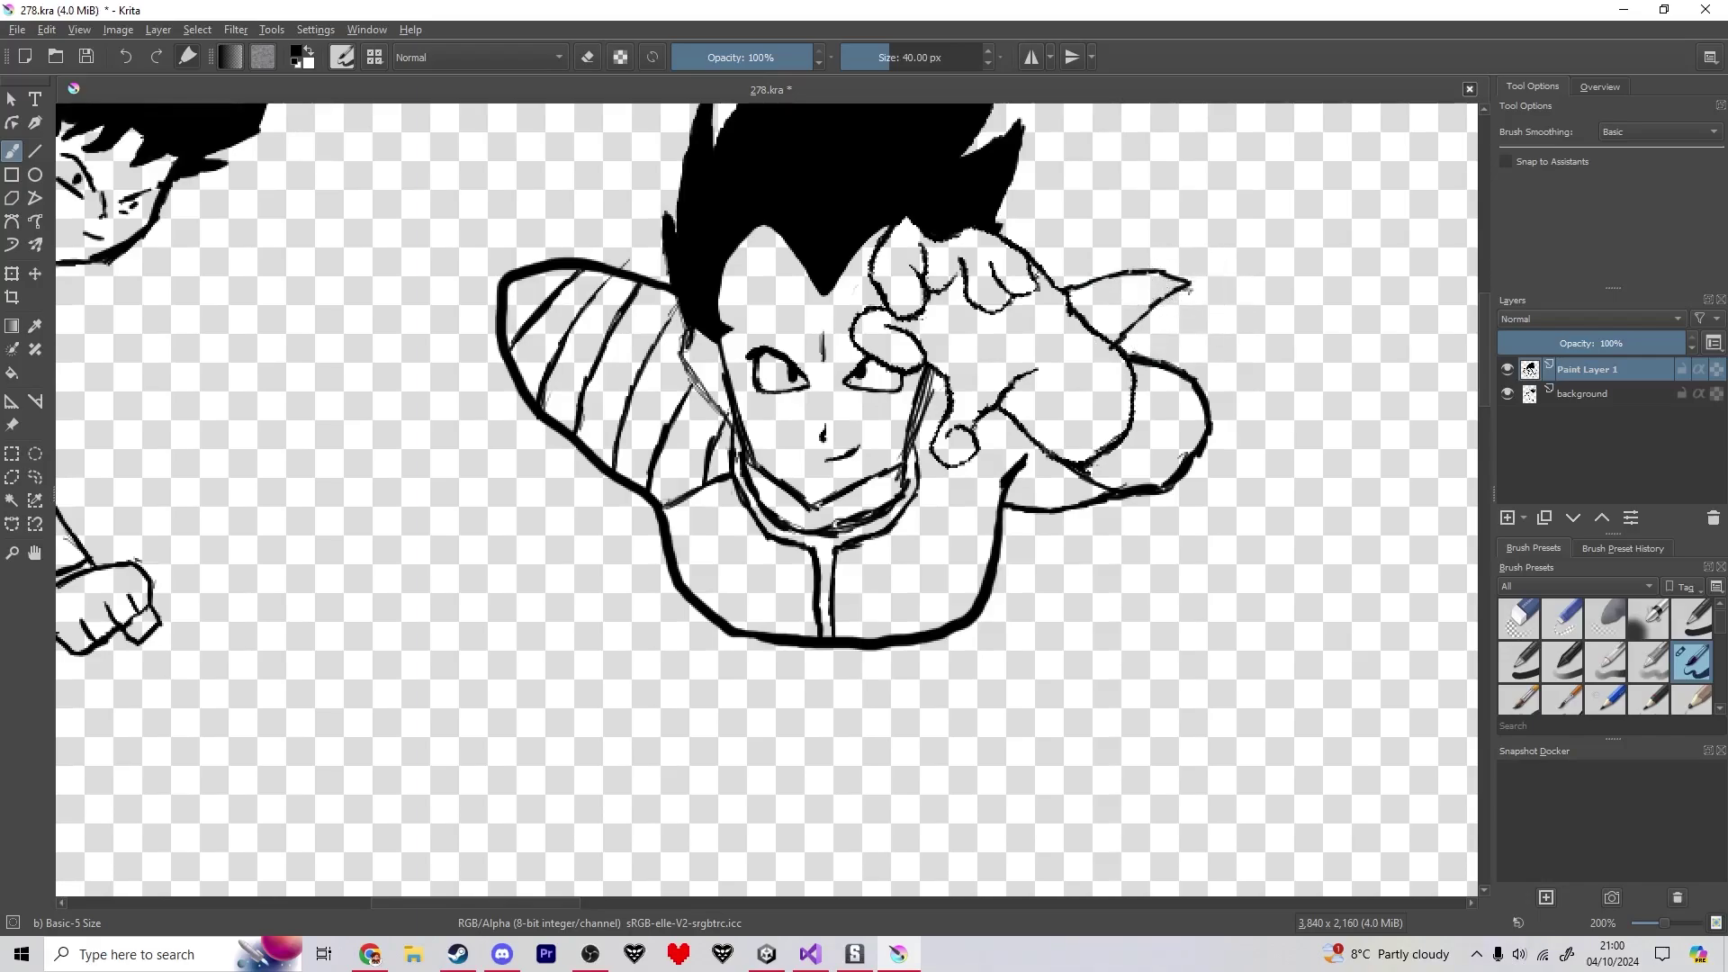
{"action": "left_click_drag", "start_coordinate": [1232, 324], "coordinate": [1198, 383]}
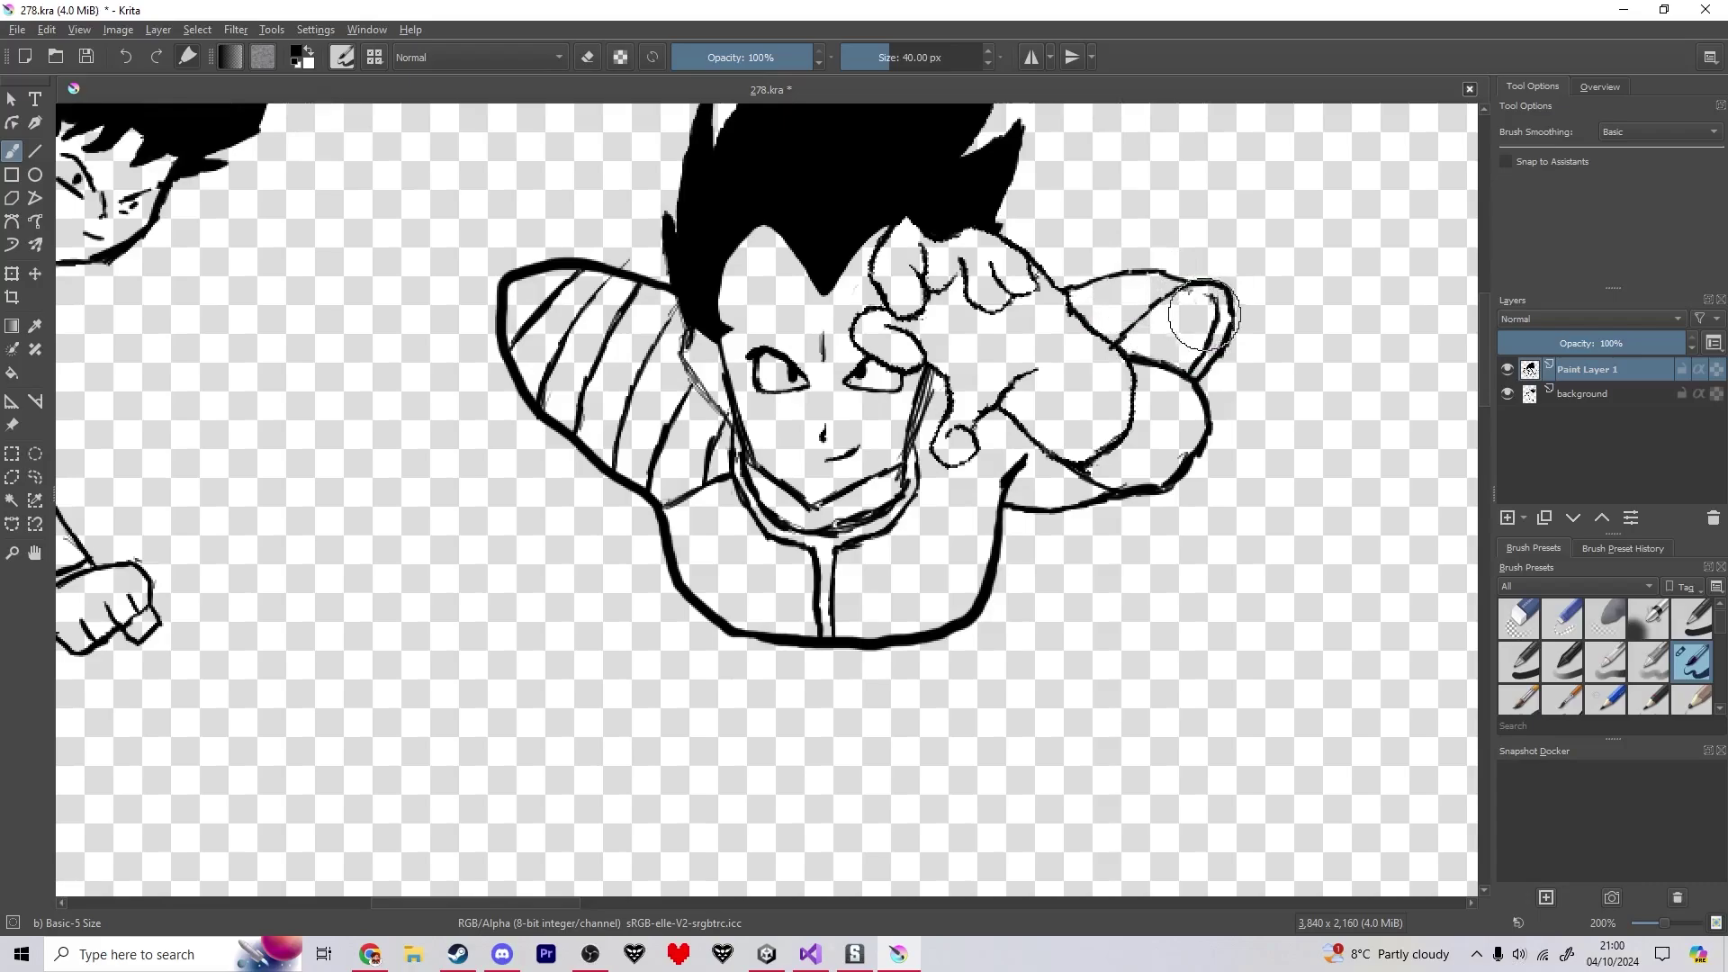
{"action": "mouse_move", "coordinate": [1195, 295]}
{"action": "left_mouse_down"}
{"action": "mouse_move", "coordinate": [1213, 295]}
{"action": "mouse_move", "coordinate": [1109, 365]}
{"action": "mouse_move", "coordinate": [1143, 329]}
{"action": "left_mouse_up"}
{"action": "key", "text": "ctrl+z"}
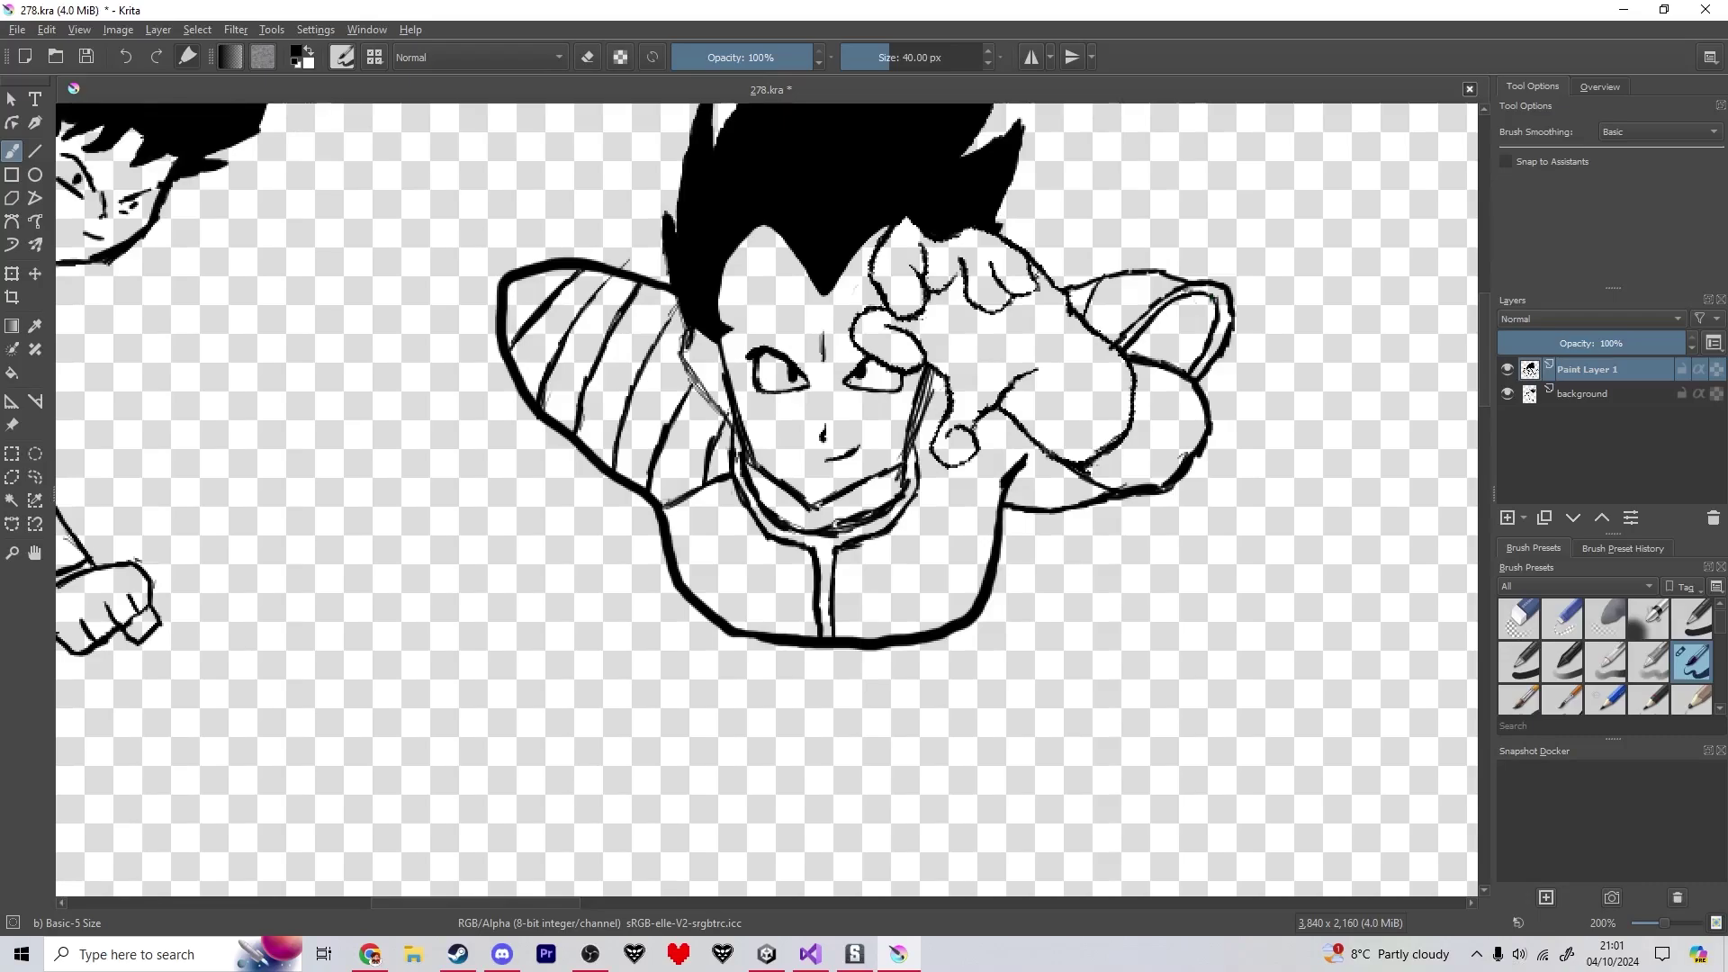
{"action": "mouse_move", "coordinate": [1141, 283]}
{"action": "left_mouse_down"}
{"action": "mouse_move", "coordinate": [1114, 342]}
{"action": "mouse_move", "coordinate": [1146, 278]}
{"action": "mouse_move", "coordinate": [1167, 326]}
{"action": "left_mouse_up"}
{"action": "key", "text": "ctrl+z"}
{"action": "key", "text": "ctrl+s"}
- Draw a rounded upper arm outline hanging below the second figure's large striped shoulder pad
{"action": "scroll", "coordinate": [978, 452], "scroll_direction": "down", "scroll_amount": 3}
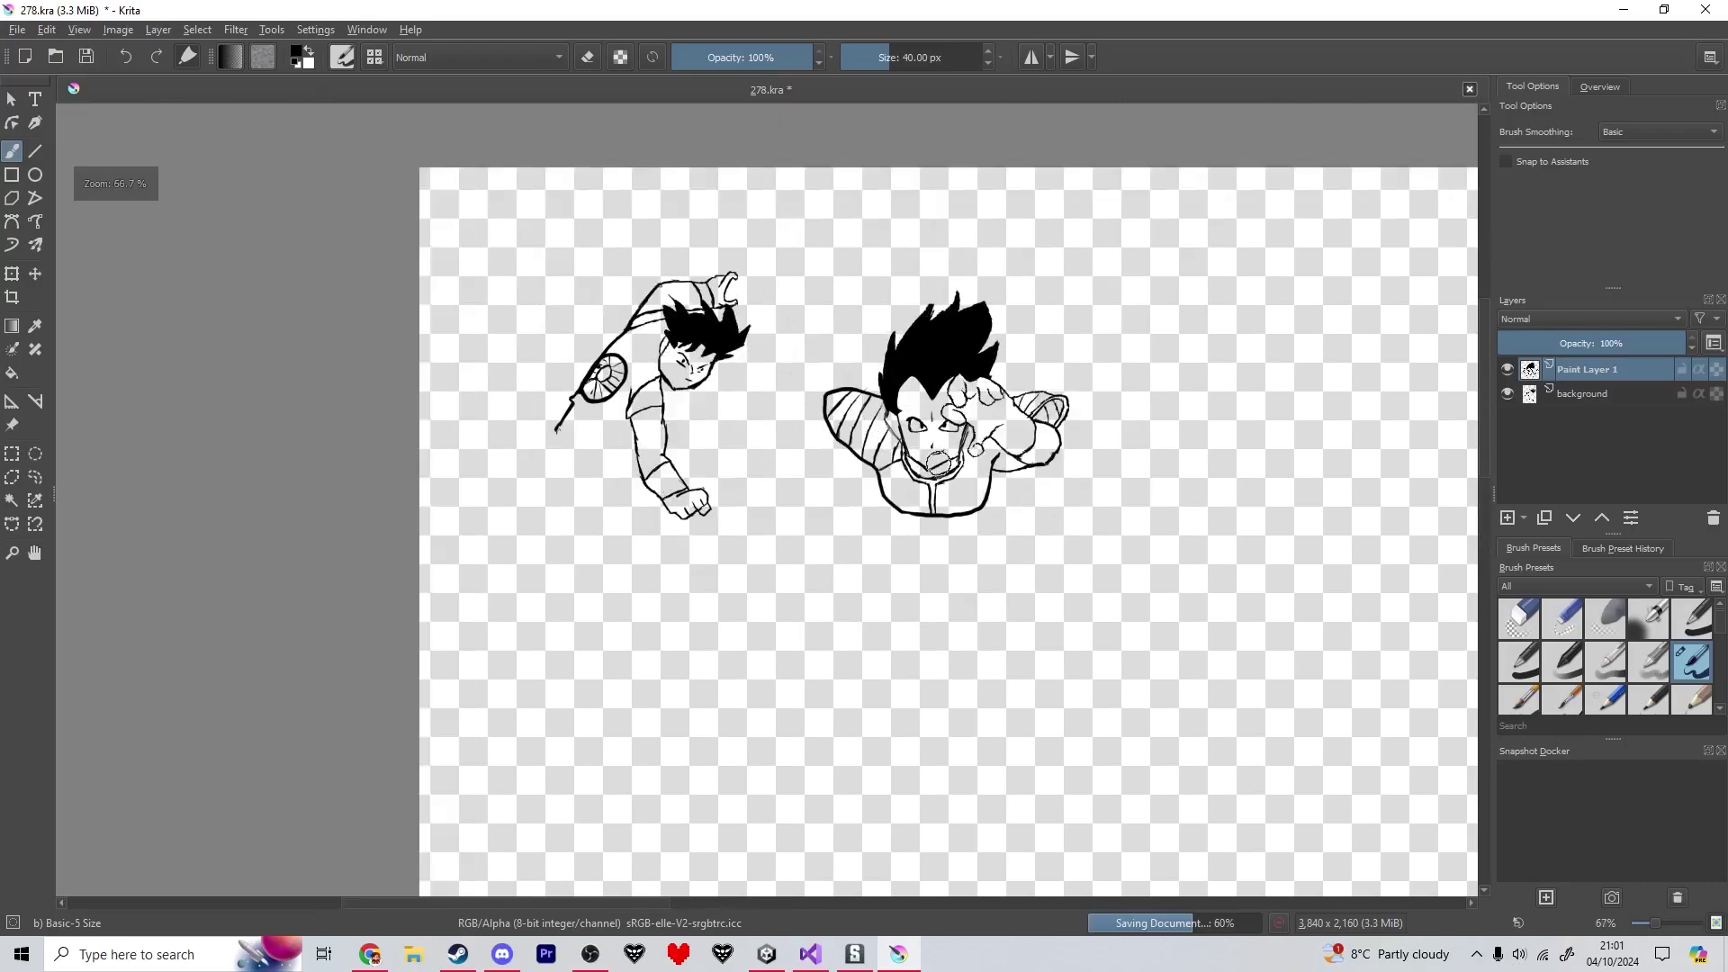
{"action": "scroll", "coordinate": [895, 453], "scroll_direction": "up", "scroll_amount": 2}
{"action": "mouse_move", "coordinate": [772, 475]}
{"action": "left_mouse_down"}
{"action": "mouse_move", "coordinate": [776, 438]}
{"action": "mouse_move", "coordinate": [752, 461]}
{"action": "mouse_move", "coordinate": [751, 523]}
{"action": "mouse_move", "coordinate": [819, 544]}
{"action": "left_mouse_up"}
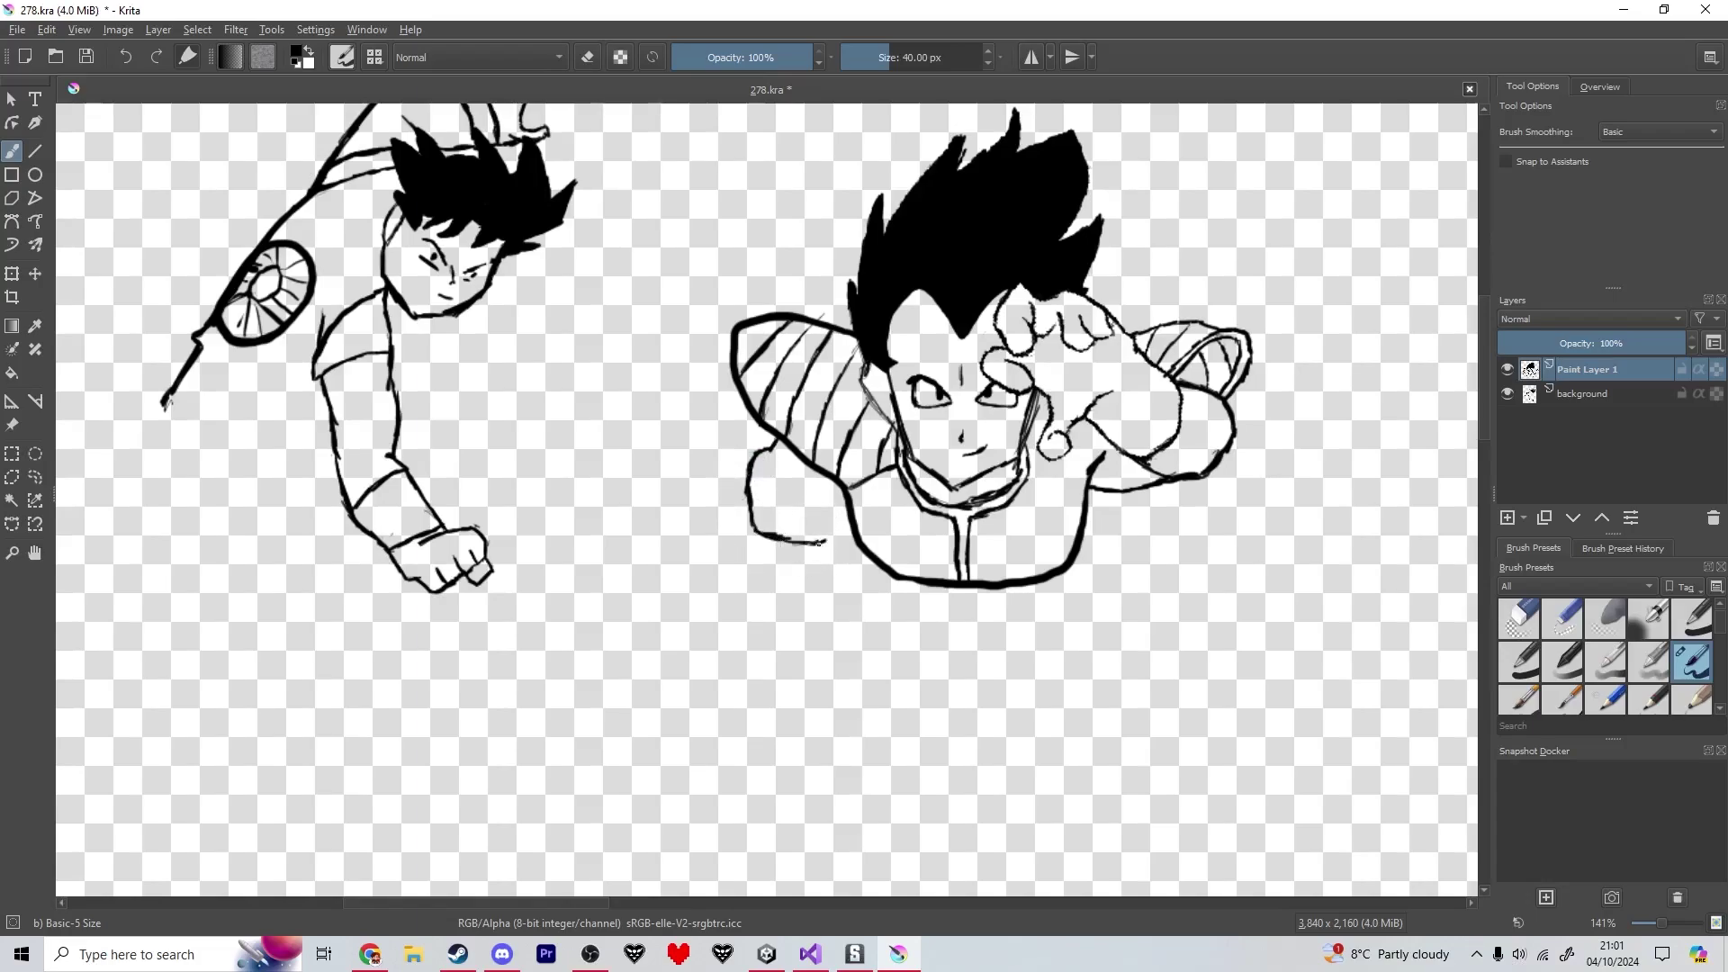
- Add a new layer and draw the lower edge of a second hand ending in a small round fingertip
{"action": "left_click", "coordinate": [1502, 523]}
{"action": "scroll", "coordinate": [792, 486], "scroll_direction": "up", "scroll_amount": 1}
{"action": "left_click_drag", "start_coordinate": [791, 486], "coordinate": [967, 473]}
{"action": "left_click_drag", "start_coordinate": [881, 555], "coordinate": [859, 569]}
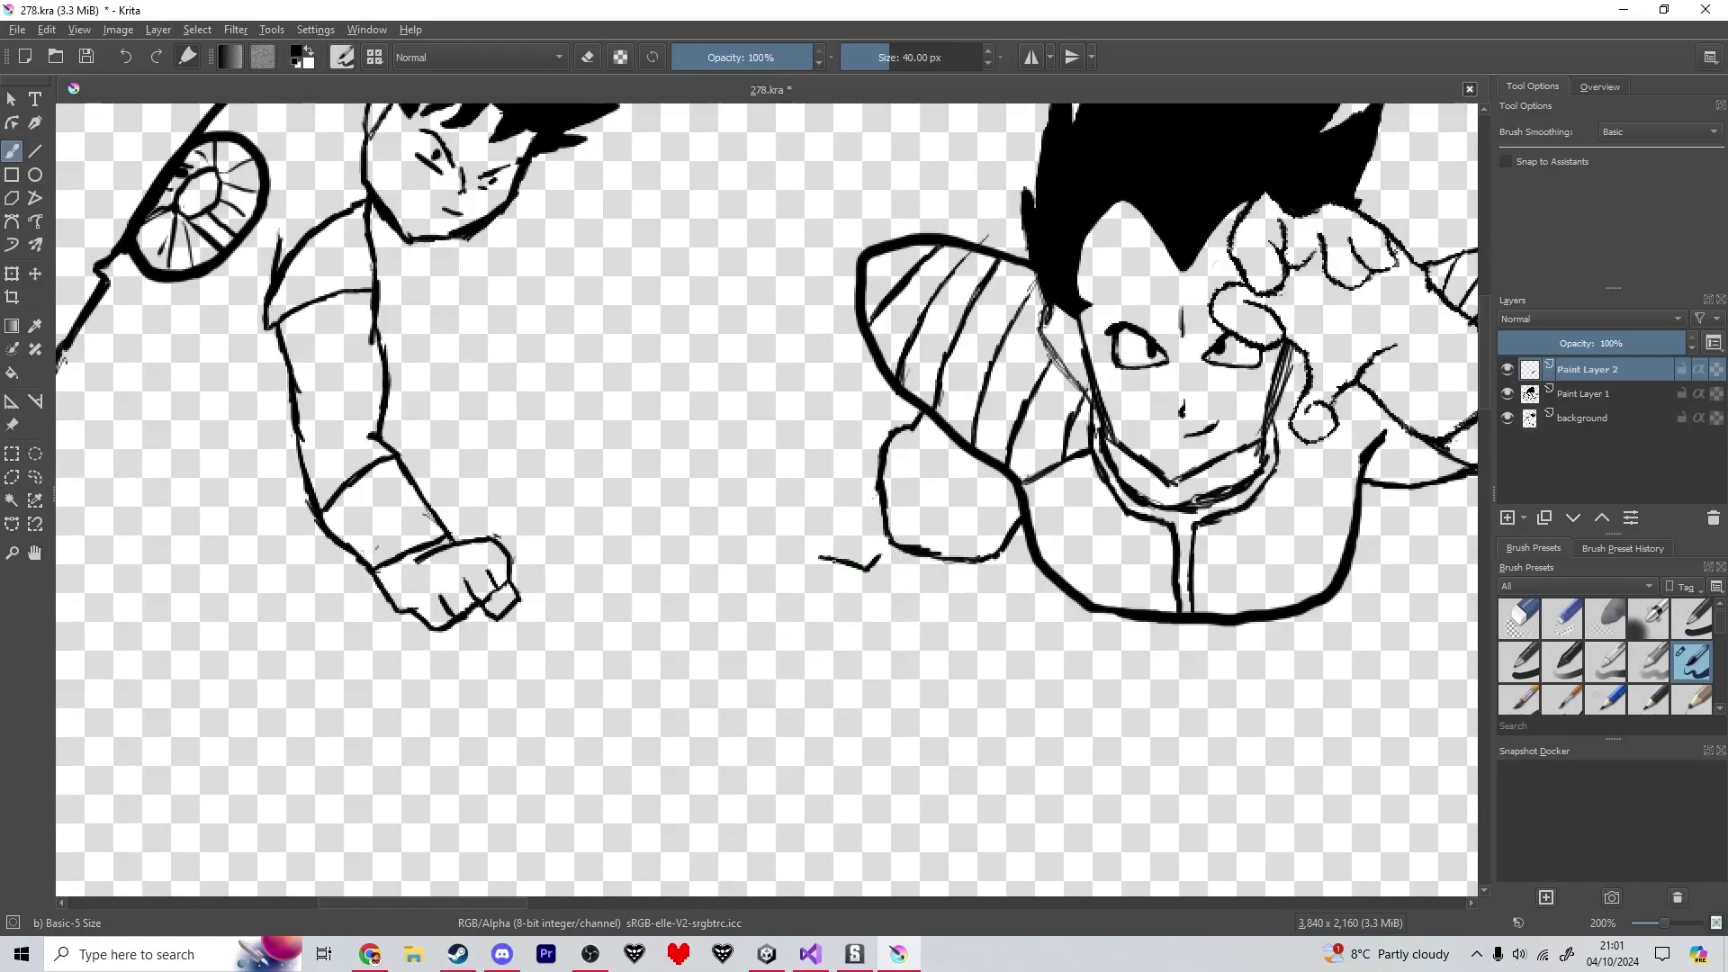
{"action": "mouse_move", "coordinate": [763, 522]}
{"action": "left_mouse_down"}
{"action": "mouse_move", "coordinate": [795, 538]}
{"action": "mouse_move", "coordinate": [757, 523]}
{"action": "left_mouse_up"}
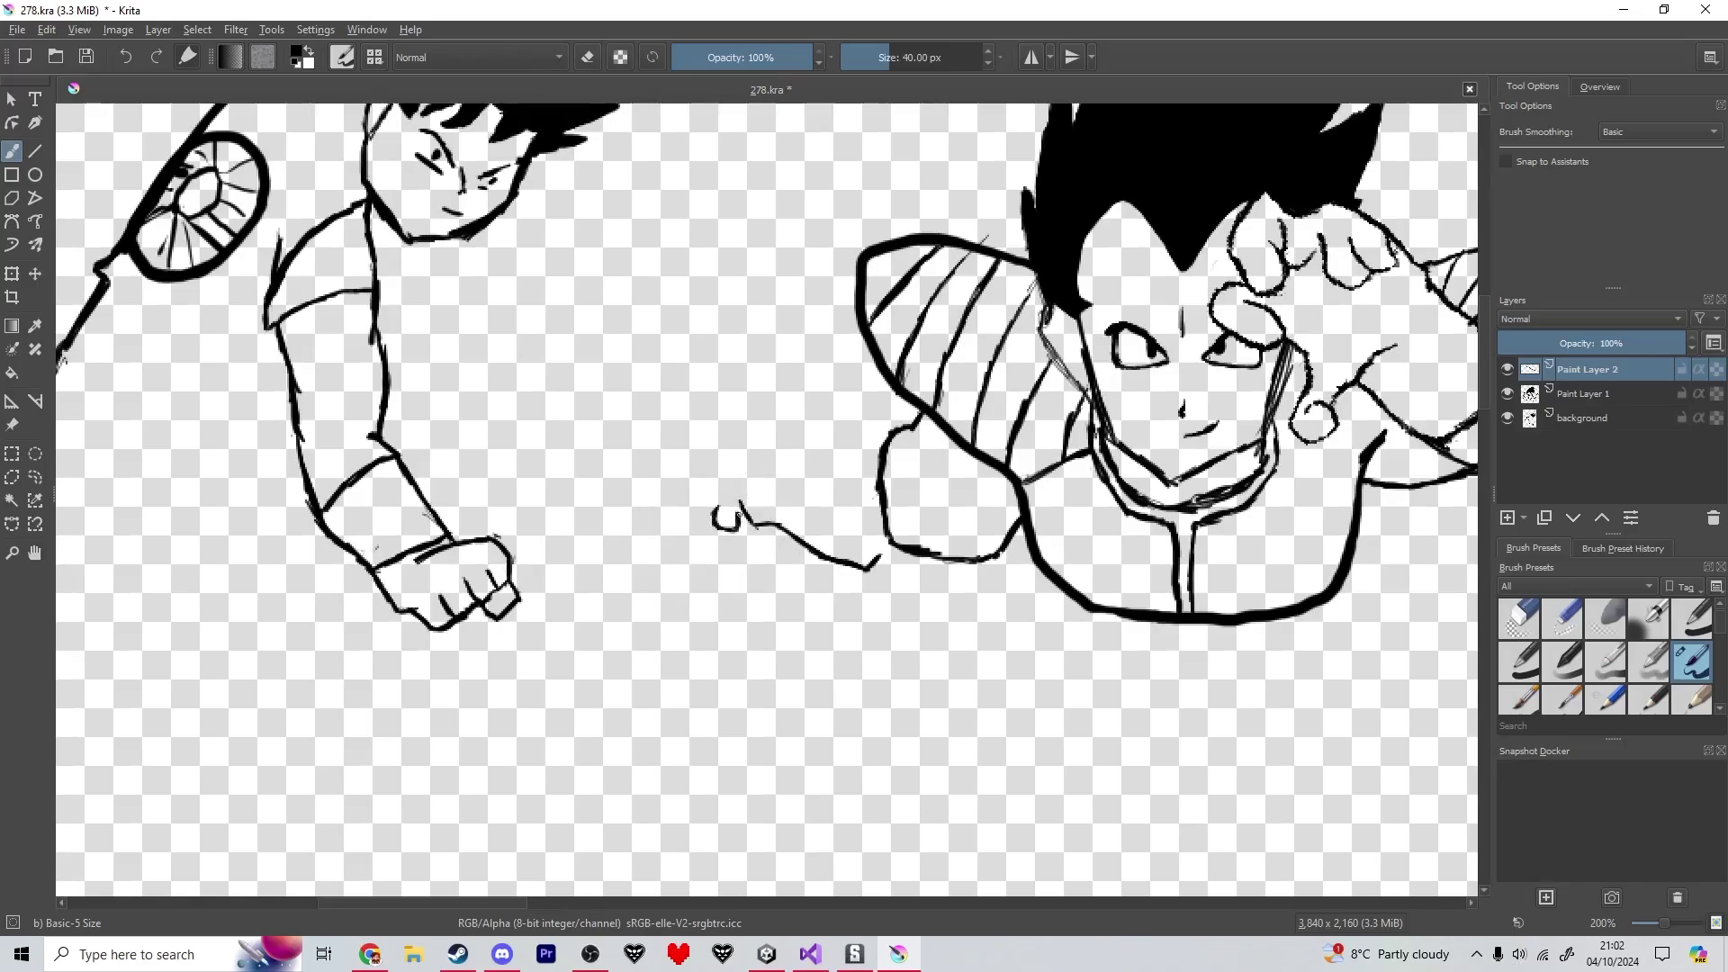
- Draw the second hand's inner palm edge, curled top finger, knuckle lines and palm crease, cleaning up with the eraser
{"action": "mouse_move", "coordinate": [740, 520]}
{"action": "left_mouse_down"}
{"action": "mouse_move", "coordinate": [717, 506]}
{"action": "mouse_move", "coordinate": [736, 530]}
{"action": "mouse_move", "coordinate": [743, 505]}
{"action": "mouse_move", "coordinate": [770, 502]}
{"action": "mouse_move", "coordinate": [734, 466]}
{"action": "mouse_move", "coordinate": [748, 428]}
{"action": "mouse_move", "coordinate": [721, 429]}
{"action": "left_mouse_up"}
{"action": "key", "text": "e"}
{"action": "key", "text": "e"}
{"action": "key", "text": "e"}
{"action": "key", "text": "e"}
{"action": "key", "text": "e"}
{"action": "key", "text": "e"}
{"action": "mouse_move", "coordinate": [721, 430]}
{"action": "left_mouse_down"}
{"action": "mouse_move", "coordinate": [745, 372]}
{"action": "mouse_move", "coordinate": [821, 442]}
{"action": "left_mouse_up"}
{"action": "key", "text": "e"}
{"action": "key", "text": "e"}
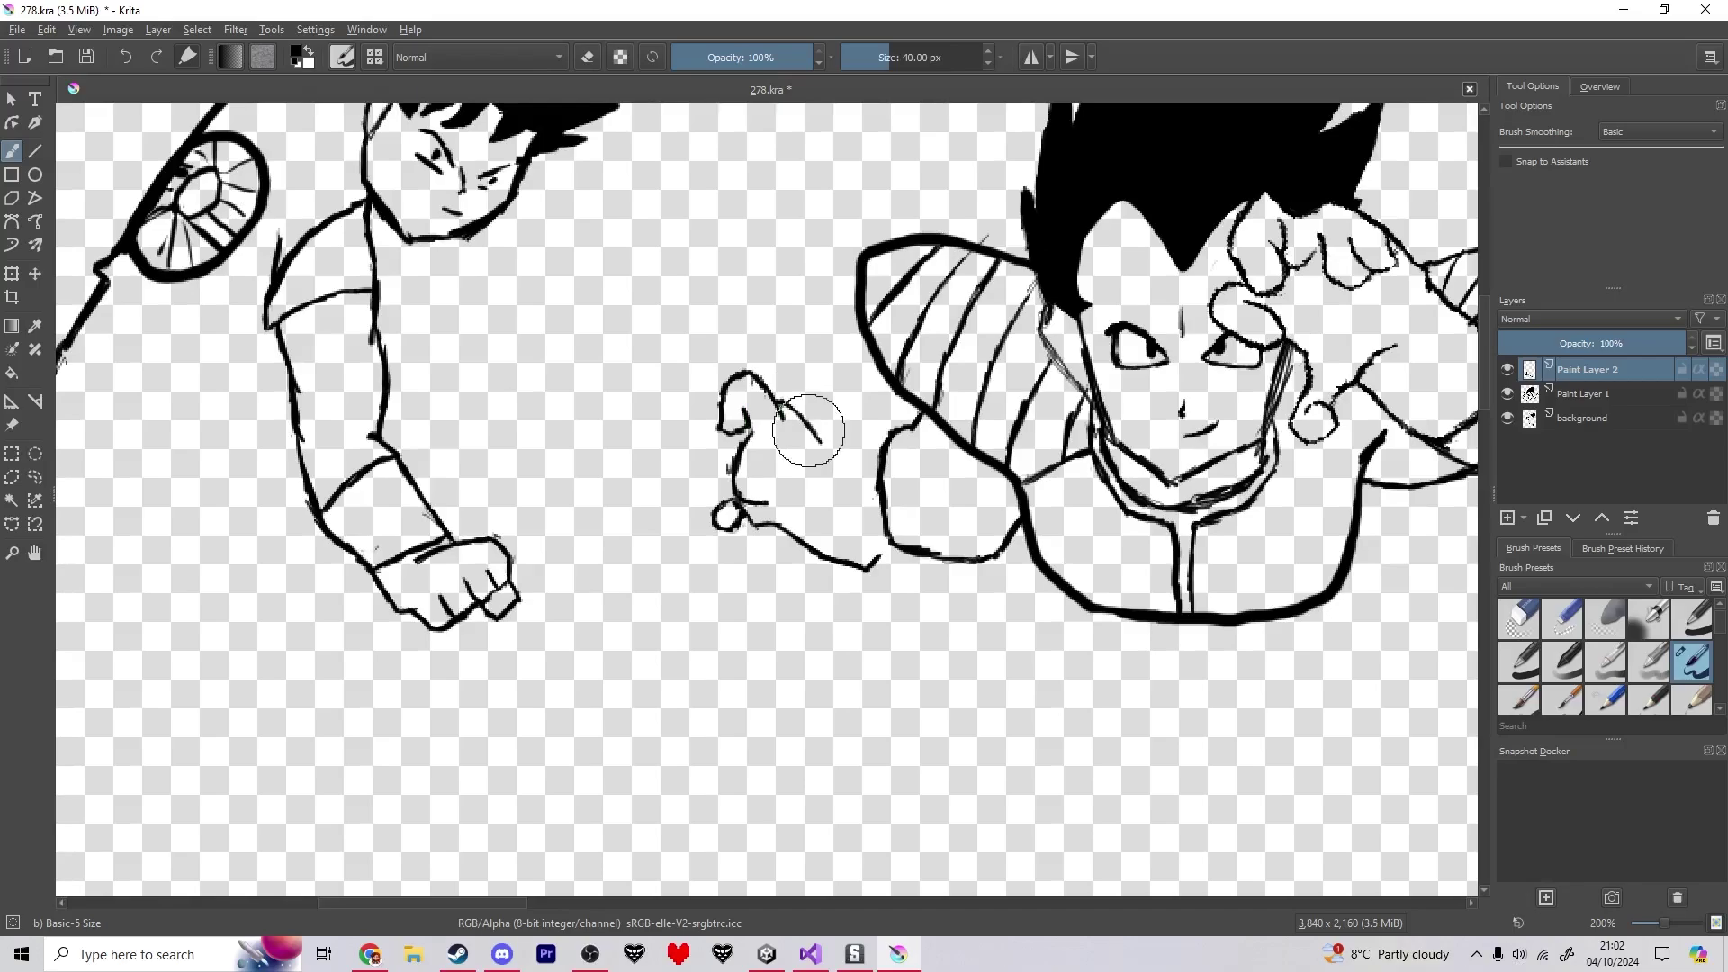
{"action": "left_click_drag", "start_coordinate": [779, 500], "coordinate": [864, 440]}
- Move the second hand sketch away from the arm into the empty space between the two figures
{"action": "key", "text": "ctrl+t"}
{"action": "left_click_drag", "start_coordinate": [792, 491], "coordinate": [662, 444]}
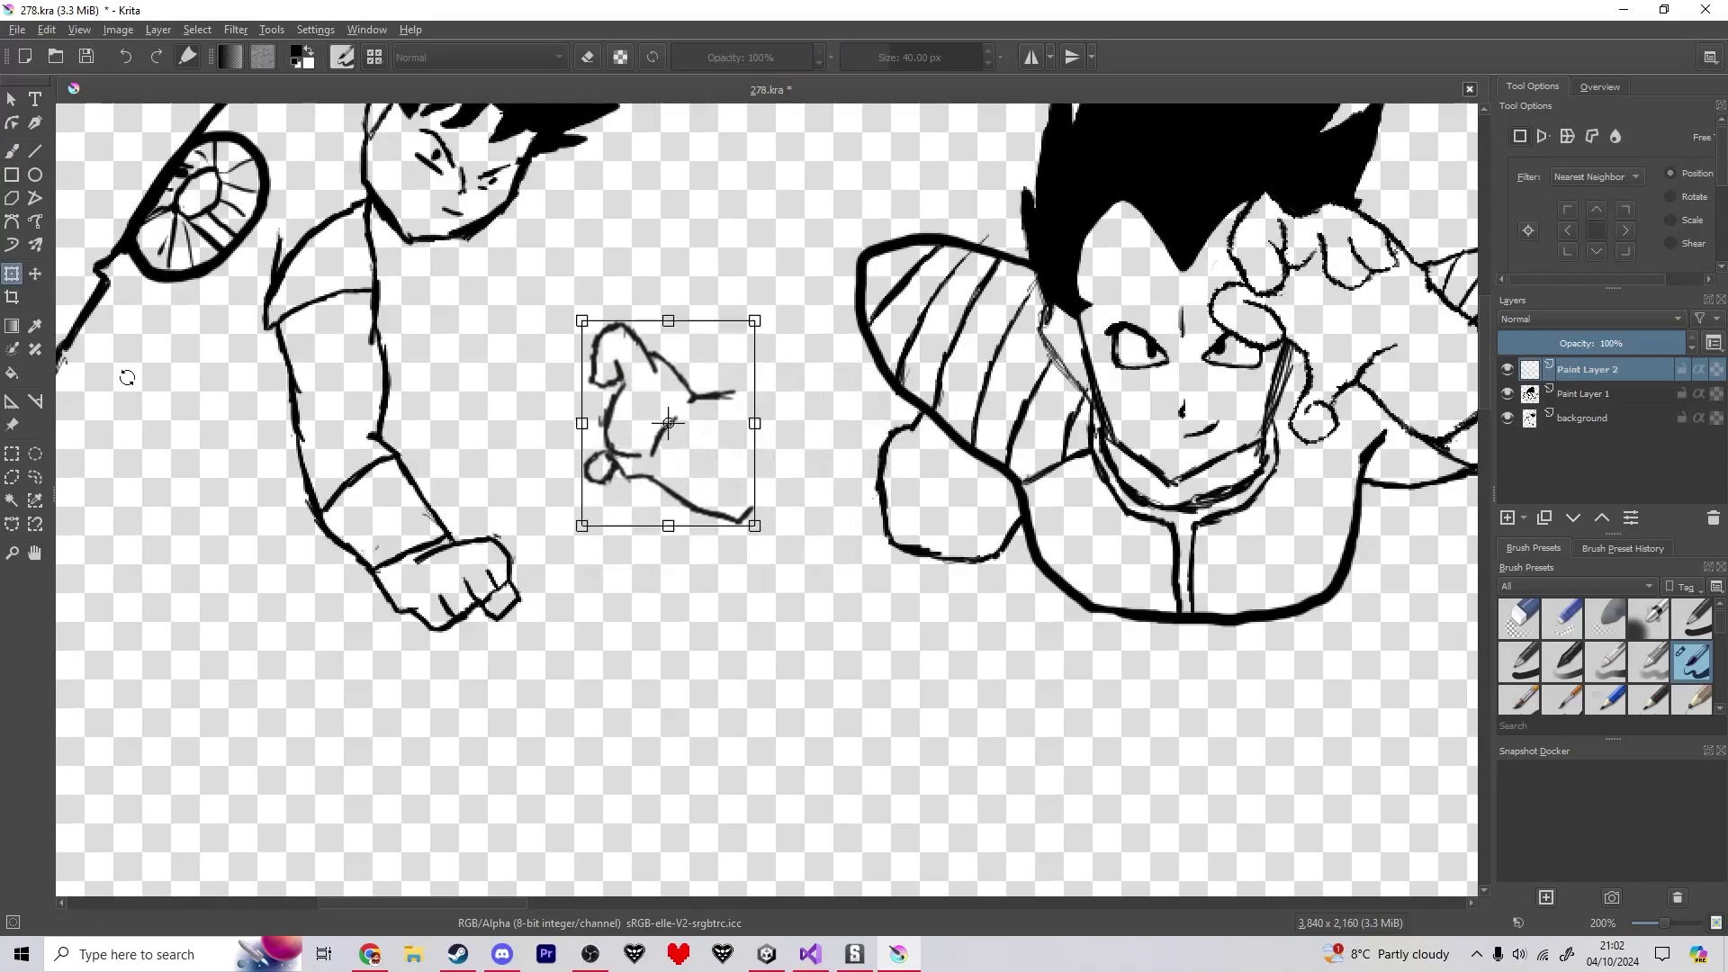
- Close the second hand's outline at the wrist and draw the curled fingers stacked between the top and bottom fingers
{"action": "left_click", "coordinate": [12, 151]}
{"action": "scroll", "coordinate": [641, 400], "scroll_direction": "up", "scroll_amount": 3}
{"action": "mouse_move", "coordinate": [887, 399]}
{"action": "left_mouse_down"}
{"action": "mouse_move", "coordinate": [1013, 417]}
{"action": "mouse_move", "coordinate": [973, 545]}
{"action": "mouse_move", "coordinate": [952, 711]}
{"action": "left_mouse_up"}
{"action": "mouse_move", "coordinate": [489, 567]}
{"action": "left_mouse_down"}
{"action": "mouse_move", "coordinate": [515, 534]}
{"action": "mouse_move", "coordinate": [438, 476]}
{"action": "mouse_move", "coordinate": [521, 477]}
{"action": "mouse_move", "coordinate": [508, 543]}
{"action": "left_mouse_up"}
{"action": "mouse_move", "coordinate": [457, 468]}
{"action": "left_mouse_down"}
{"action": "mouse_move", "coordinate": [449, 410]}
{"action": "mouse_move", "coordinate": [495, 357]}
{"action": "mouse_move", "coordinate": [443, 297]}
{"action": "mouse_move", "coordinate": [482, 239]}
{"action": "mouse_move", "coordinate": [450, 258]}
{"action": "mouse_move", "coordinate": [463, 322]}
{"action": "left_mouse_up"}
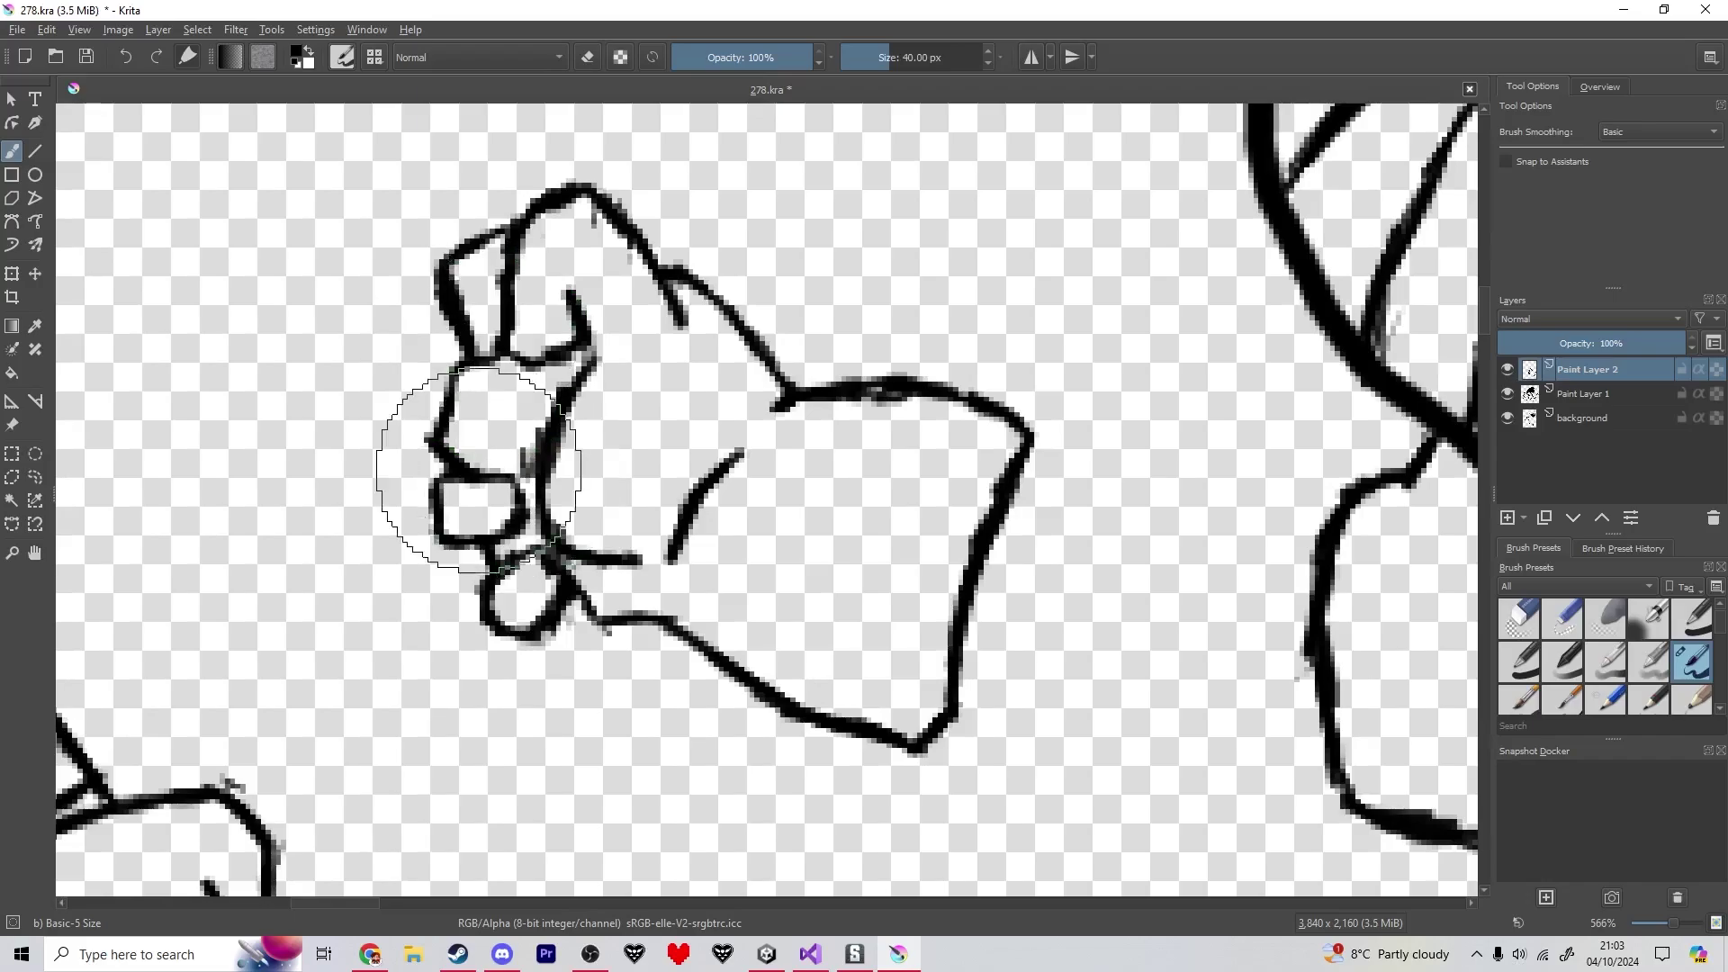
{"action": "left_click_drag", "start_coordinate": [507, 474], "coordinate": [531, 403]}
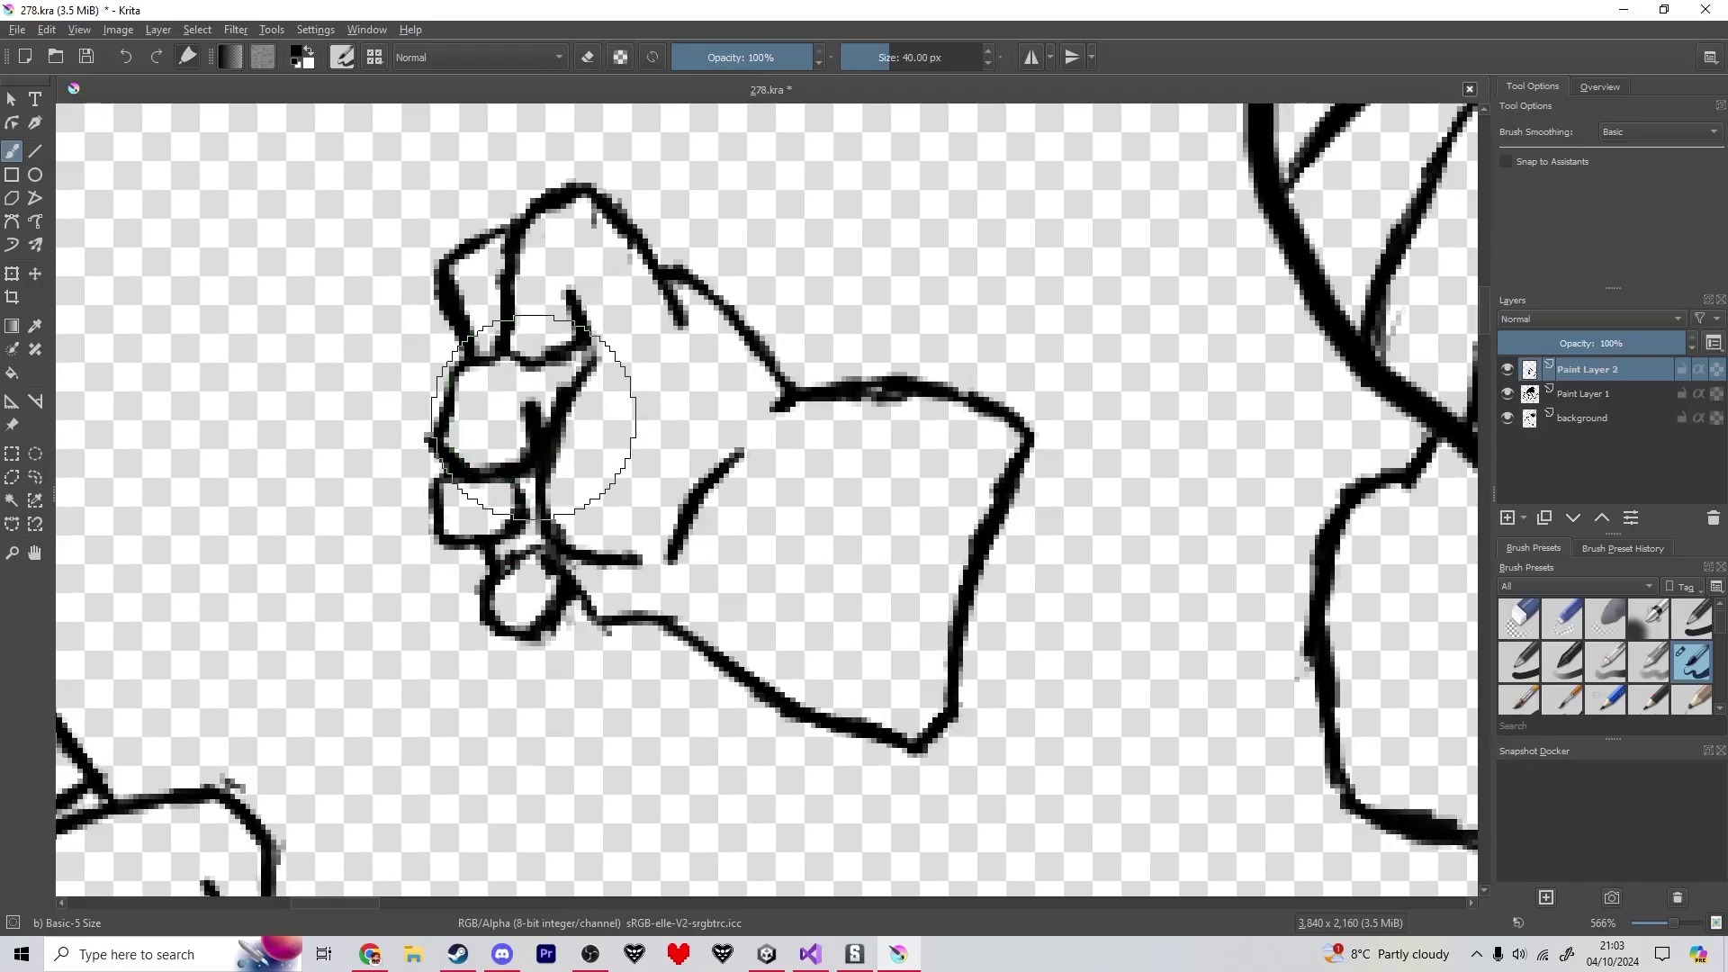
- Fit the second hand sketch onto the end of the second fighter's forearm and rotate it slightly clockwise
{"action": "scroll", "coordinate": [487, 310], "scroll_direction": "down", "scroll_amount": 6}
{"action": "scroll", "coordinate": [585, 410], "scroll_direction": "up", "scroll_amount": 3}
{"action": "key", "text": "ctrl+t"}
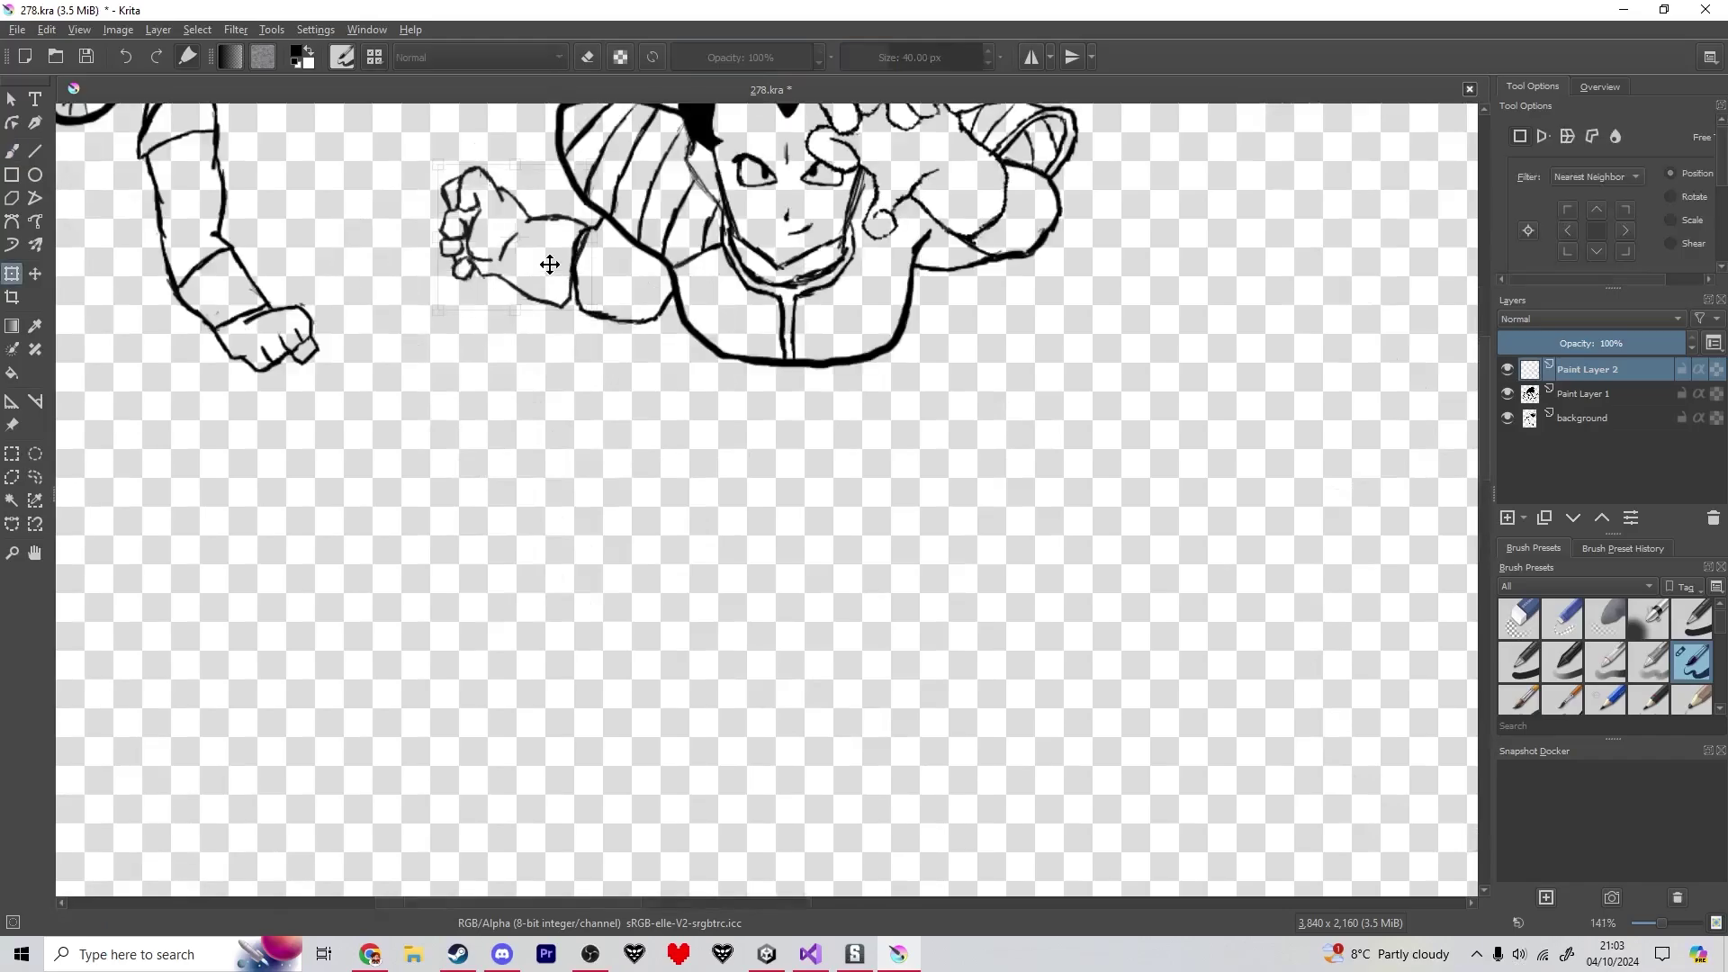
{"action": "left_click_drag", "start_coordinate": [547, 263], "coordinate": [546, 267]}
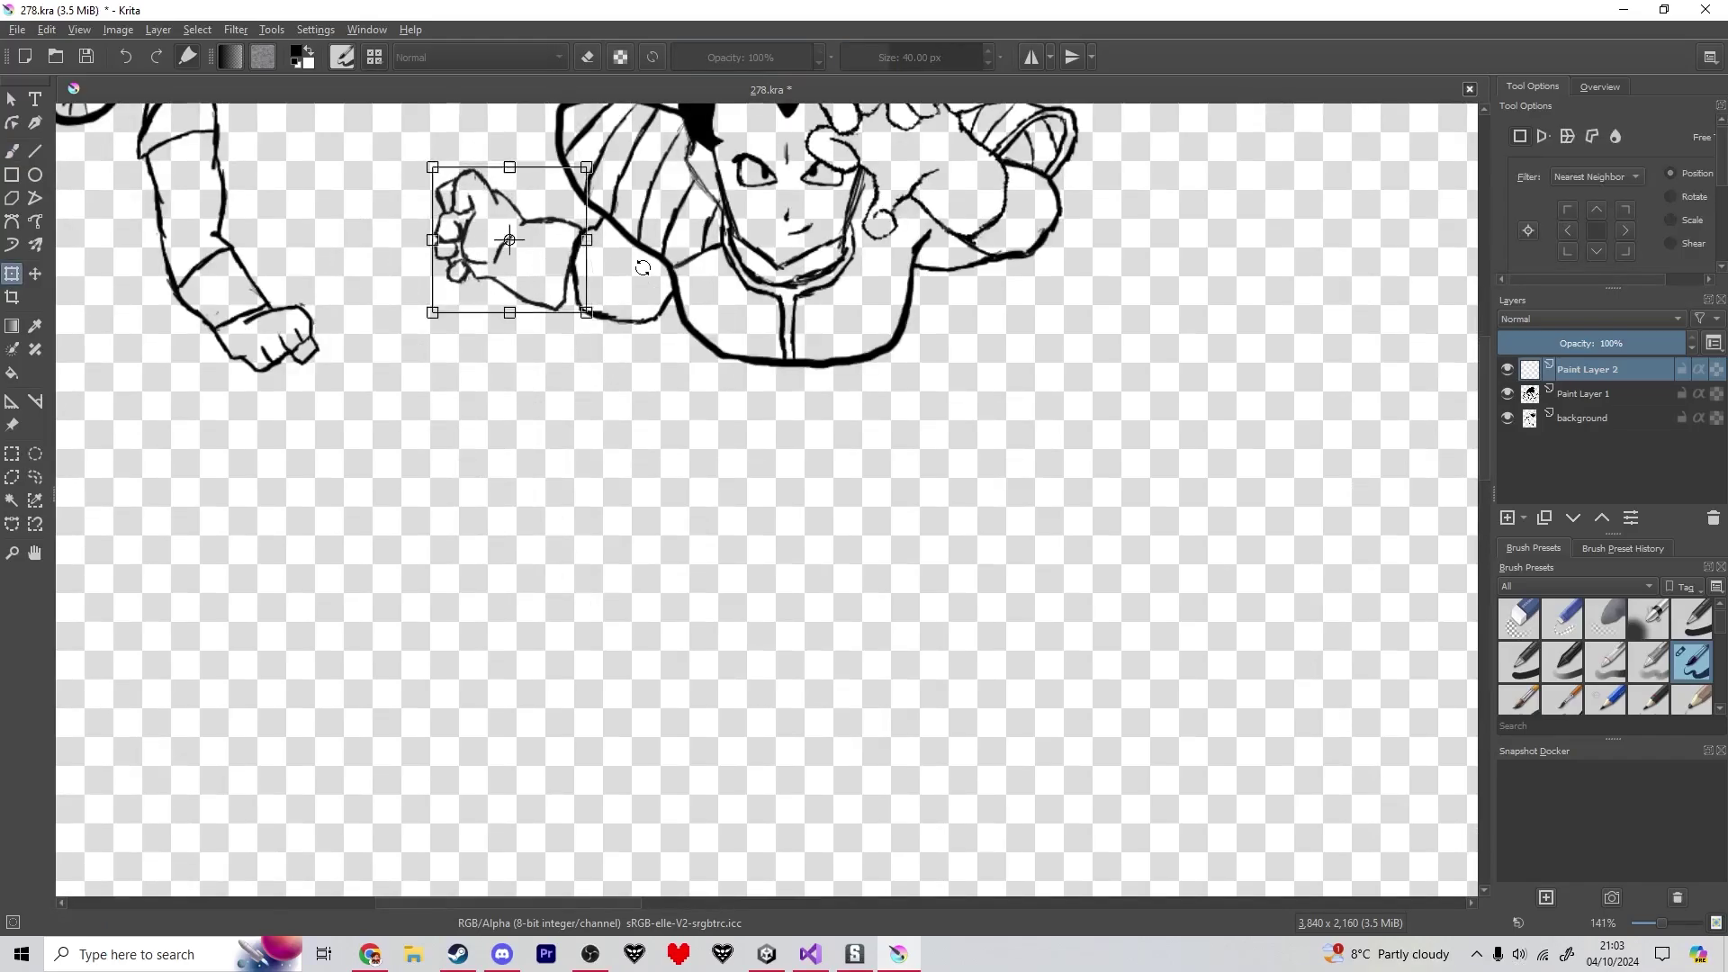
{"action": "left_click_drag", "start_coordinate": [658, 251], "coordinate": [565, 242]}
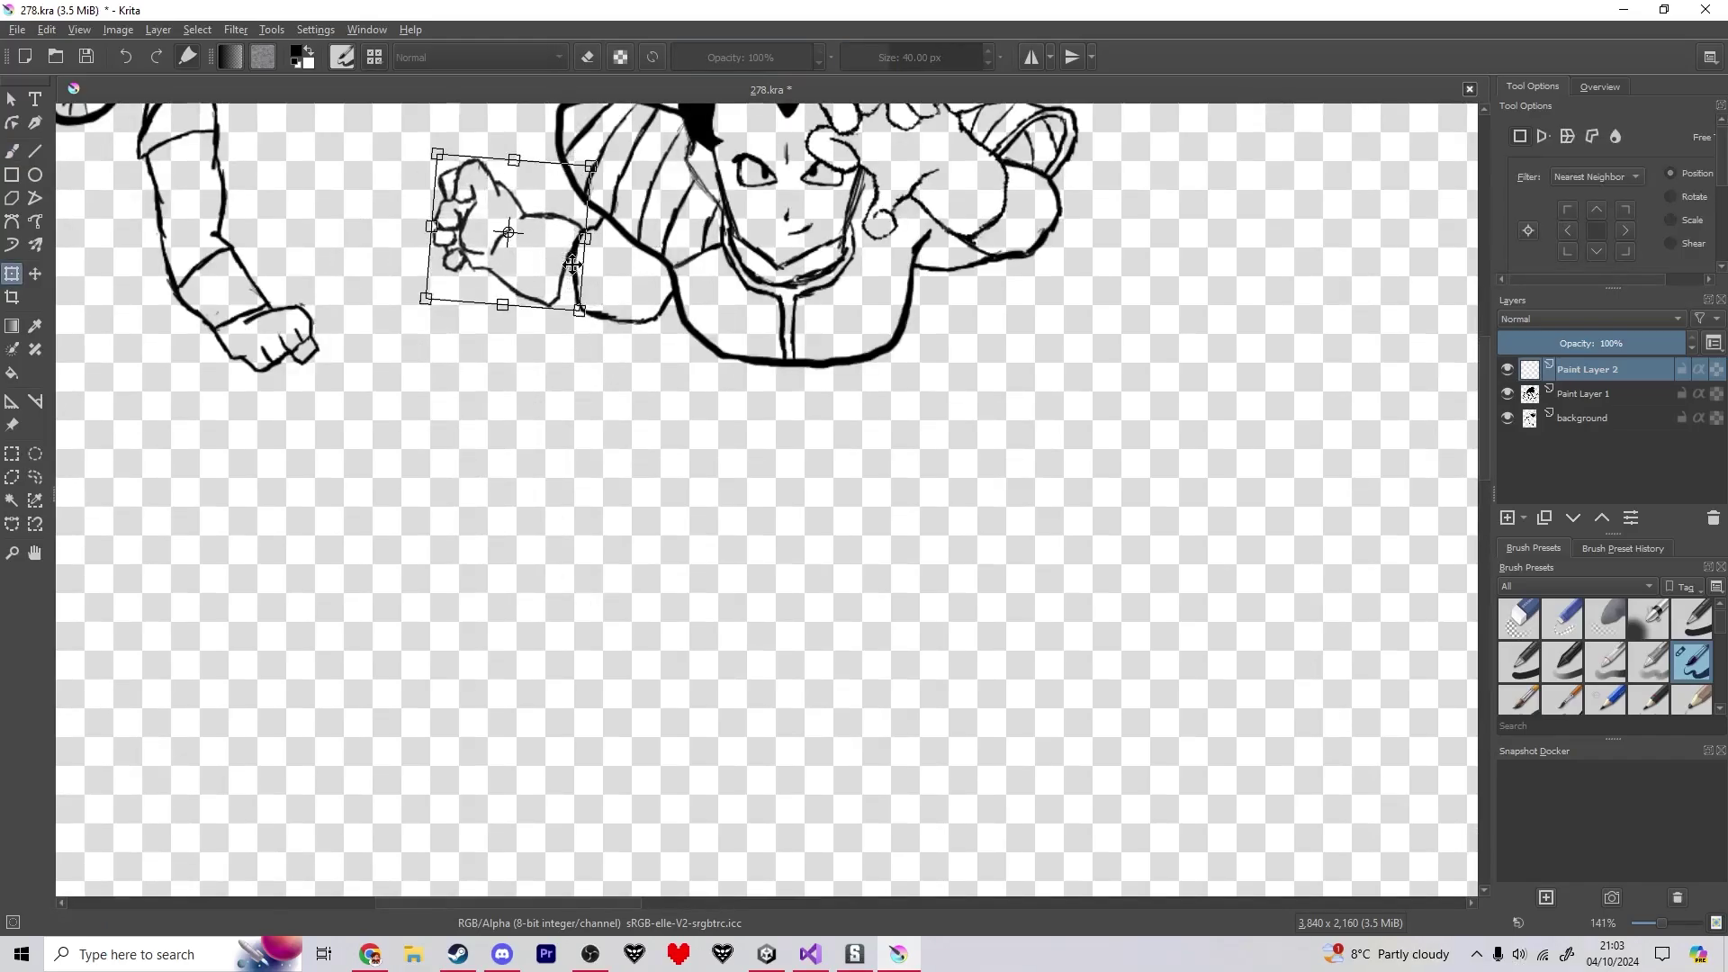
{"action": "key", "text": "Return"}
- On Paint Layer 1, erase the forearm's old end line and extend its lower edge to meet the hand's wrist
{"action": "key", "text": "Page_Down"}
{"action": "left_click_drag", "start_coordinate": [674, 333], "coordinate": [858, 536]}
{"action": "key", "text": "e"}
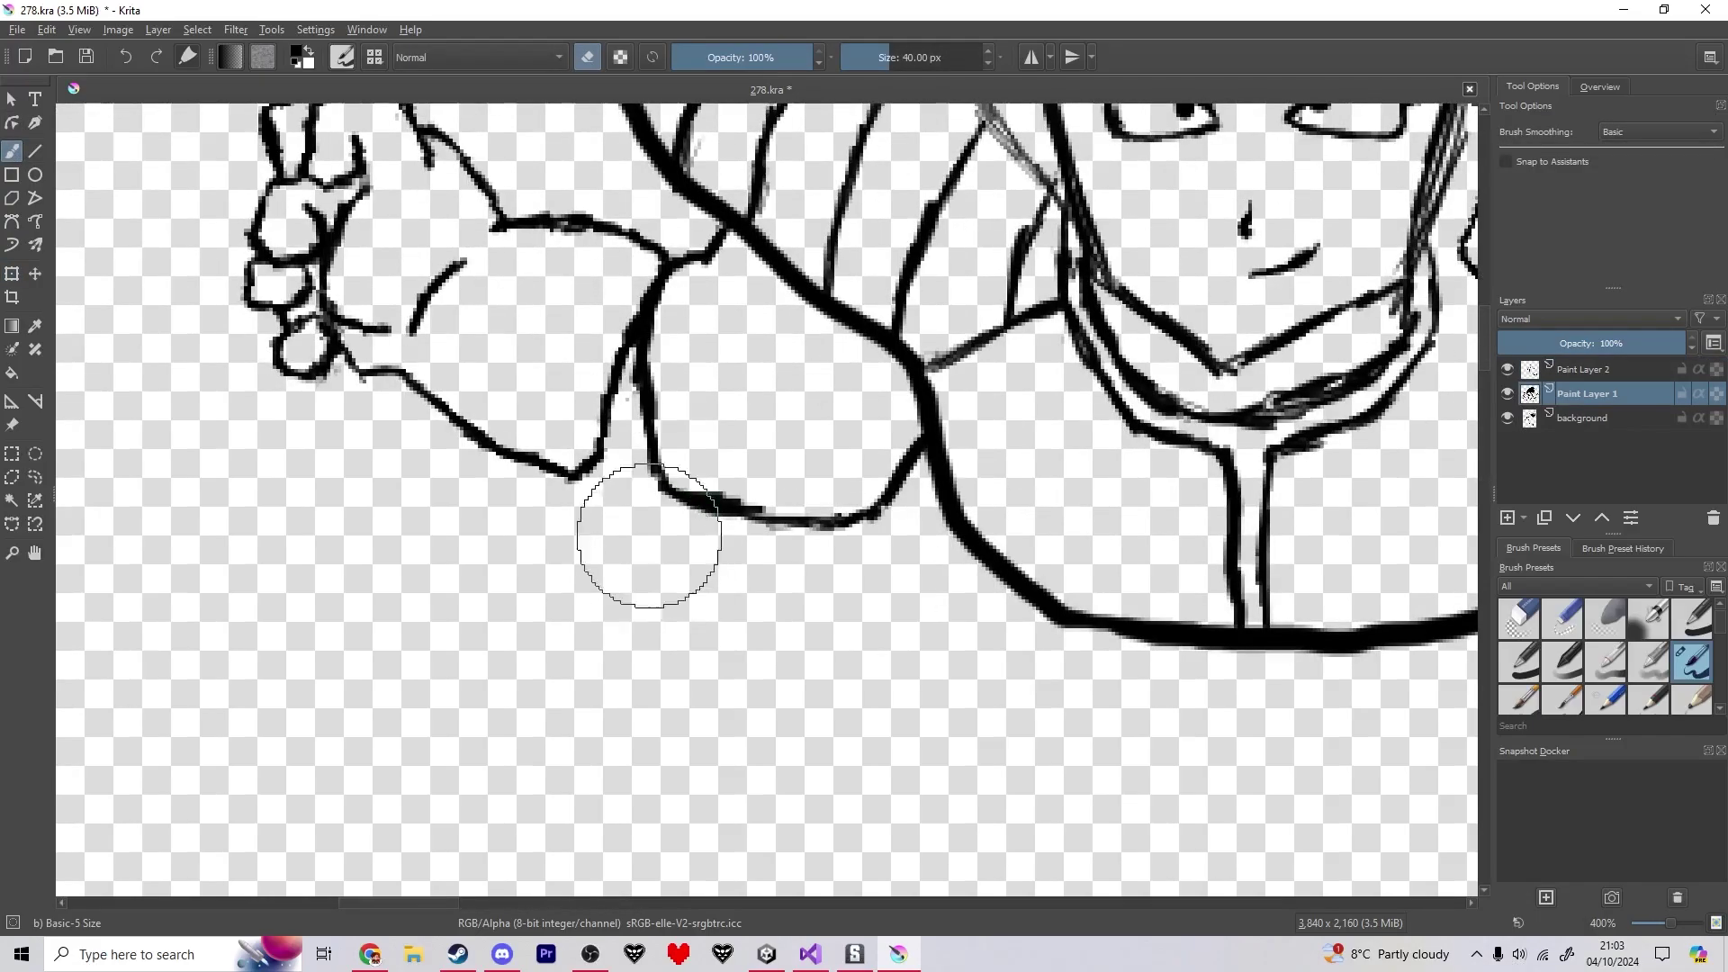
{"action": "mouse_move", "coordinate": [661, 483]}
{"action": "left_mouse_down"}
{"action": "mouse_move", "coordinate": [671, 336]}
{"action": "mouse_move", "coordinate": [641, 361]}
{"action": "mouse_move", "coordinate": [676, 494]}
{"action": "left_mouse_up"}
{"action": "key", "text": "e"}
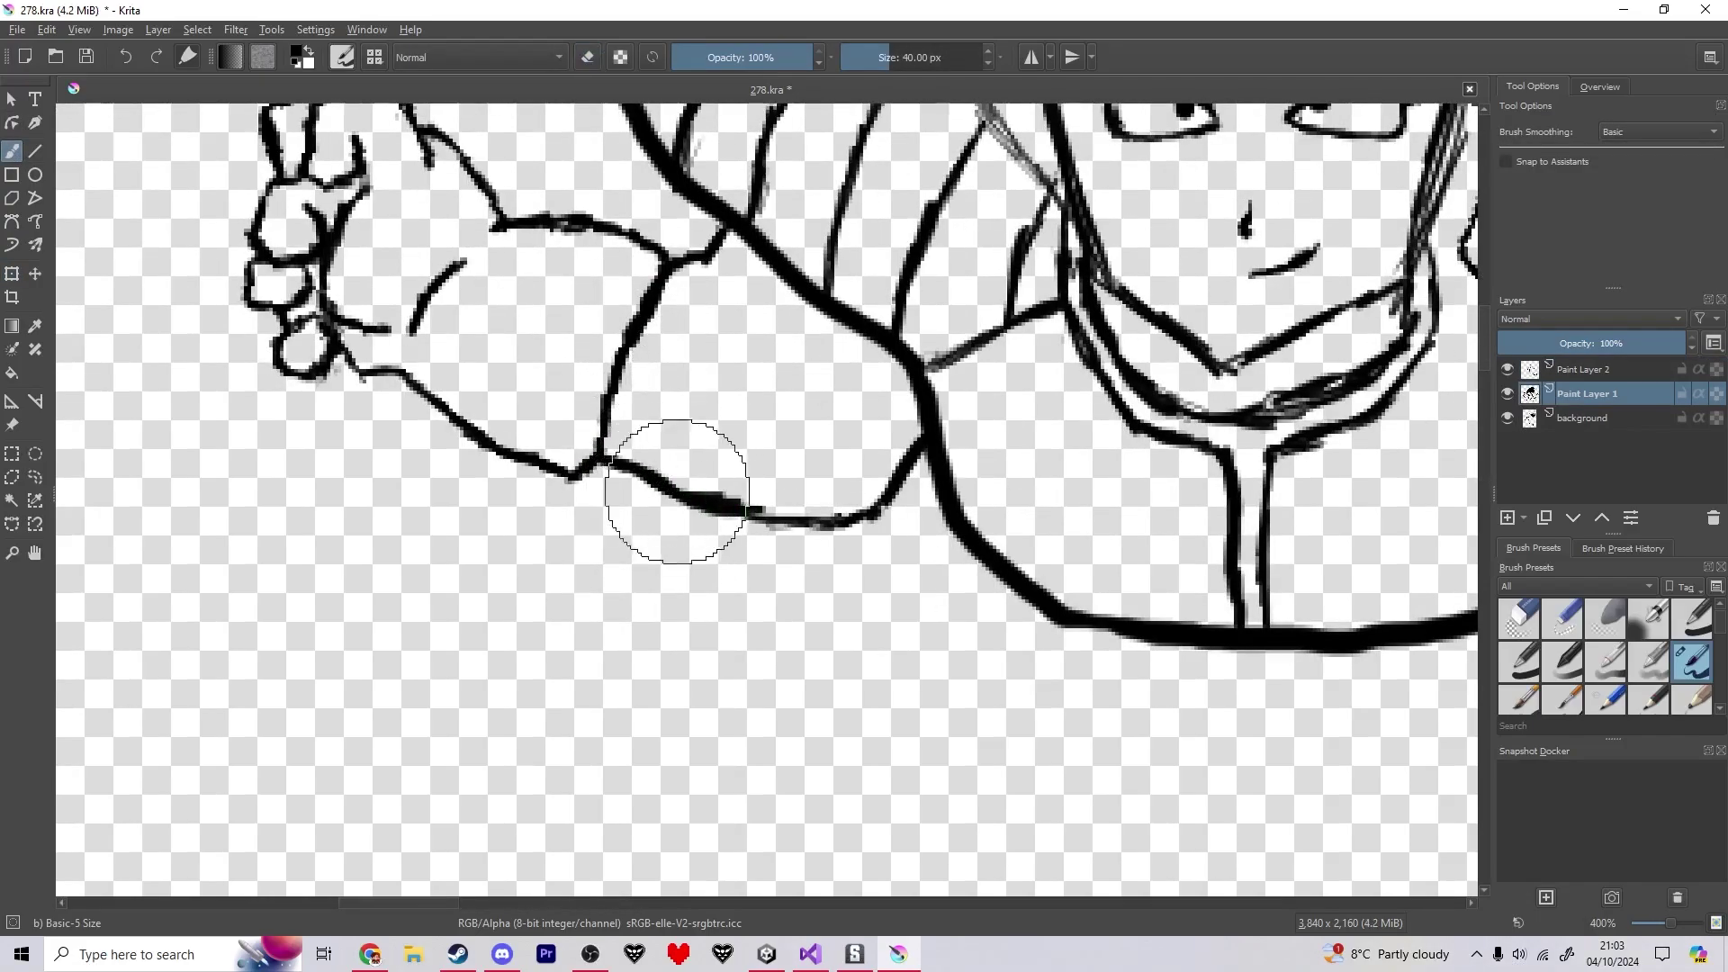
- Merge the second hand's layer down into Paint Layer 1
{"action": "scroll", "coordinate": [675, 491], "scroll_direction": "down", "scroll_amount": 7}
{"action": "left_click", "coordinate": [1615, 373]}
{"action": "key", "text": "ctrl+e"}
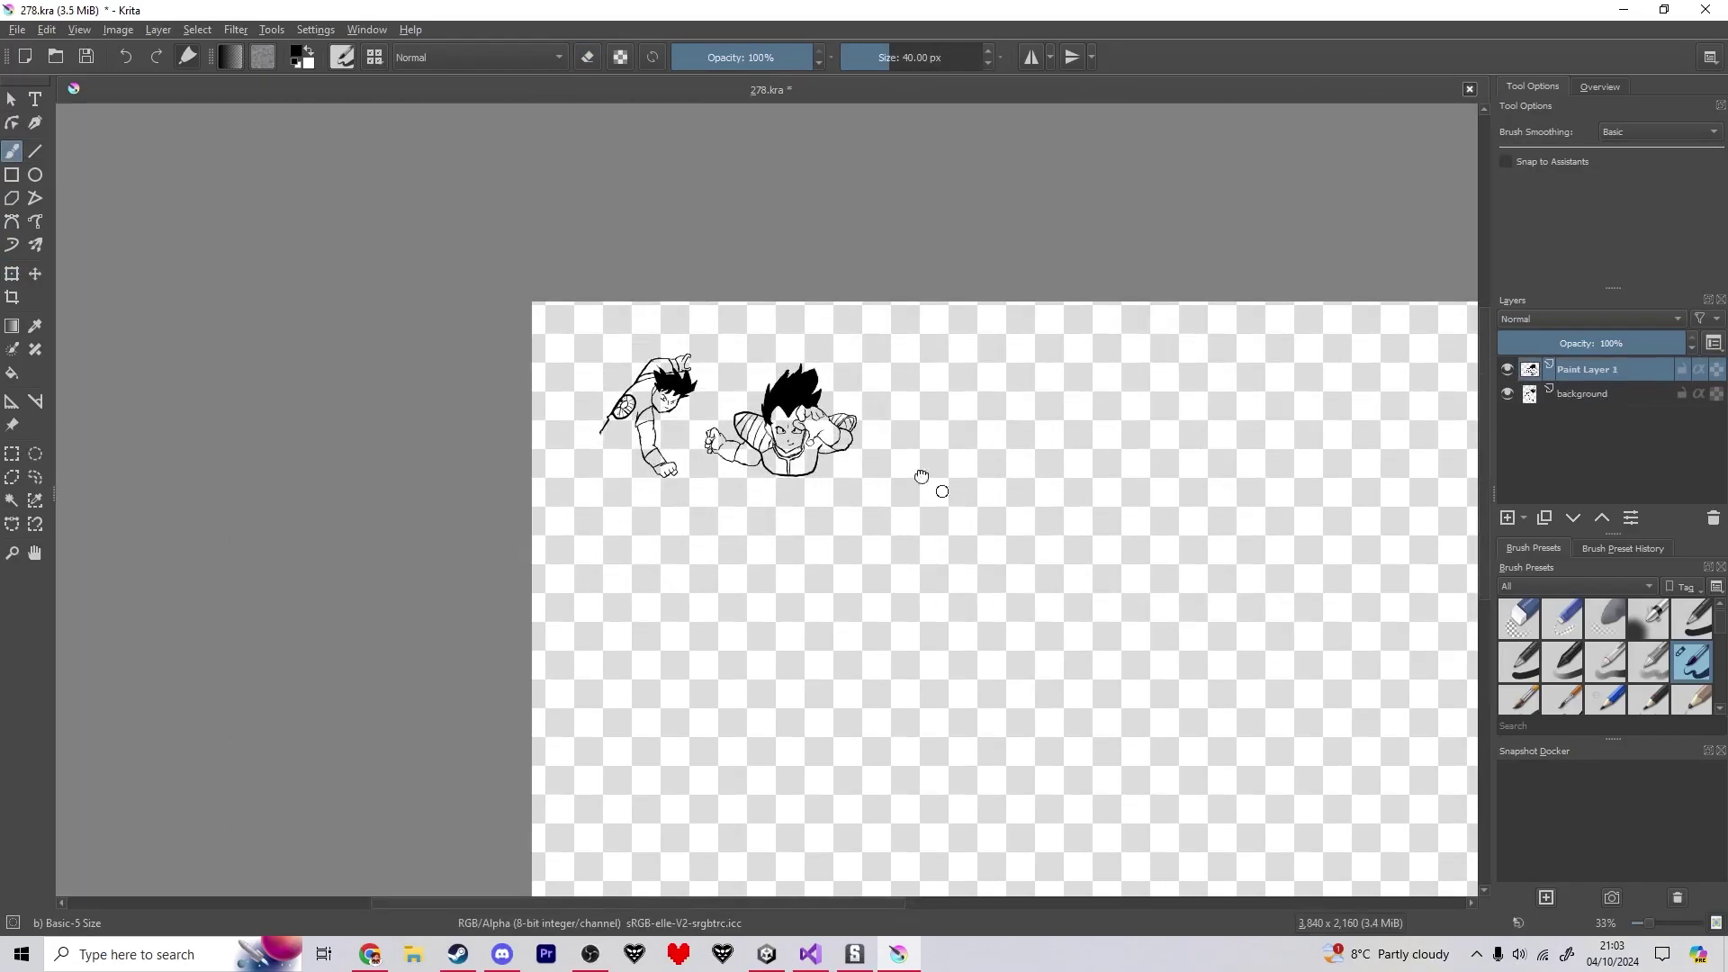
- Enlarge the second fighter to nearly the canvas height and shift it to the right side of the canvas
{"action": "mouse_move", "coordinate": [925, 482]}
{"action": "left_mouse_down"}
{"action": "mouse_move", "coordinate": [667, 375]}
{"action": "mouse_move", "coordinate": [1072, 762]}
{"action": "mouse_move", "coordinate": [1169, 806]}
{"action": "left_mouse_up"}
{"action": "key", "text": "ctrl+t"}
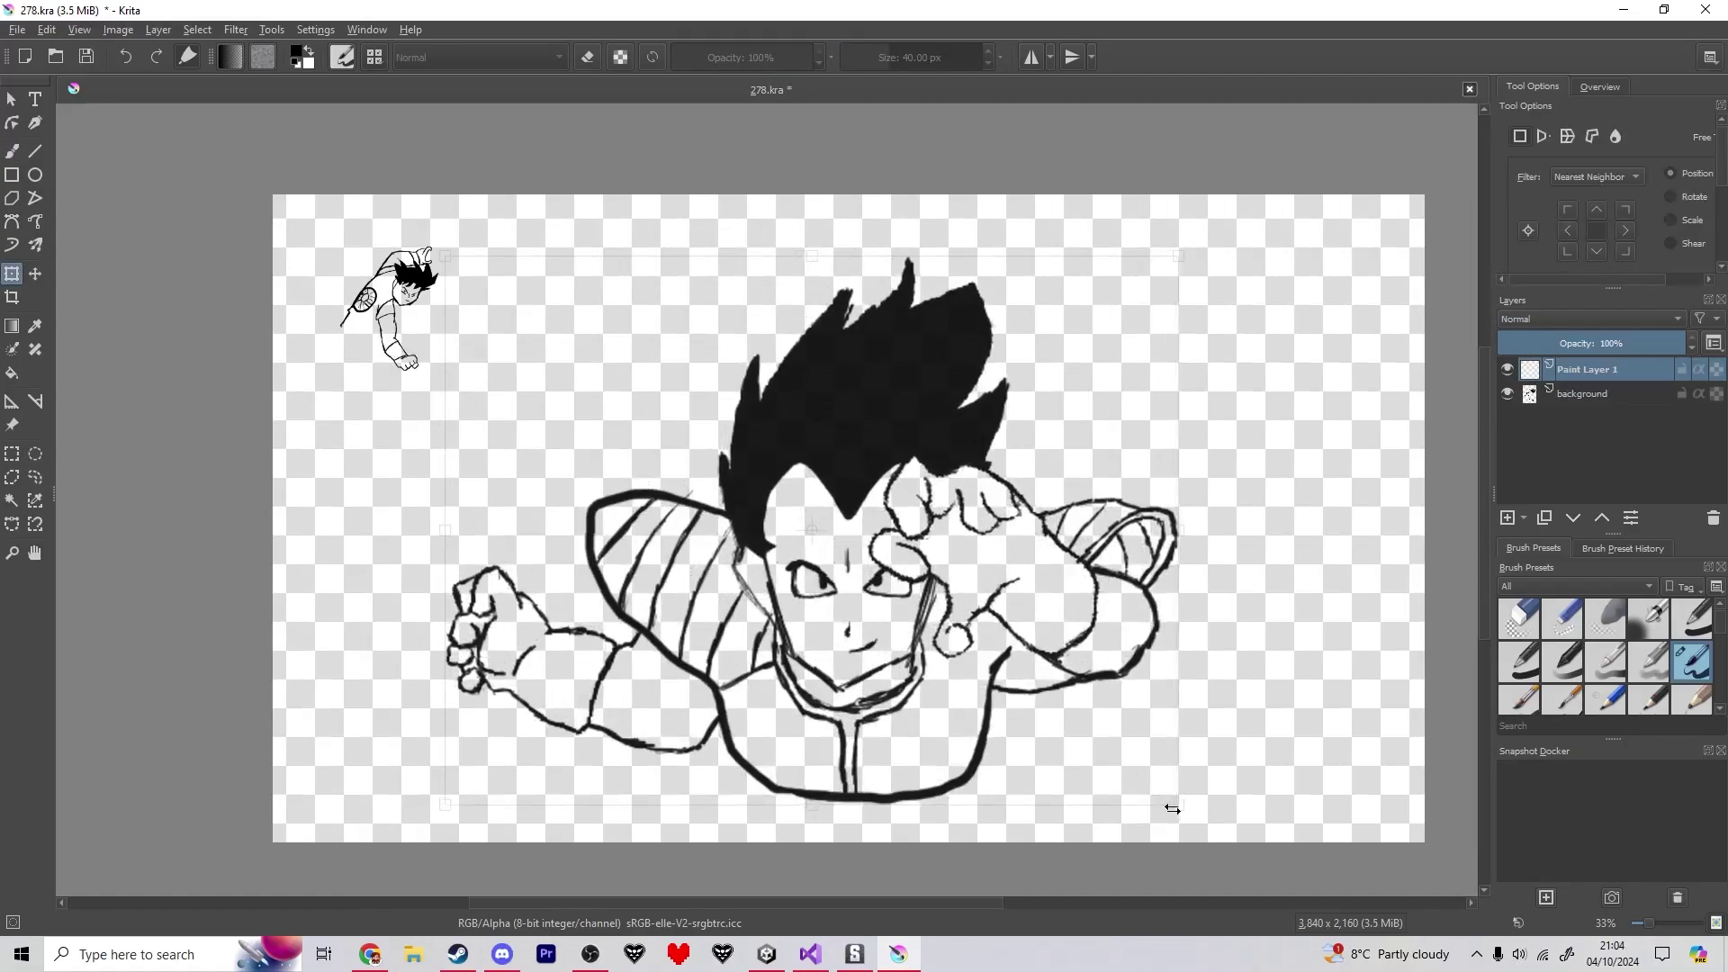
{"action": "left_click_drag", "start_coordinate": [969, 673], "coordinate": [1162, 676]}
- Enlarge the first fighter on the background layer and move it up and to the right, toward the second fighter
{"action": "left_click", "coordinate": [1633, 395]}
{"action": "mouse_move", "coordinate": [440, 370]}
{"action": "left_mouse_down"}
{"action": "mouse_move", "coordinate": [733, 666]}
{"action": "mouse_move", "coordinate": [618, 671]}
{"action": "mouse_move", "coordinate": [618, 756]}
{"action": "left_mouse_up"}
{"action": "left_click_drag", "start_coordinate": [656, 348], "coordinate": [819, 266]}
{"action": "key", "text": "Return"}
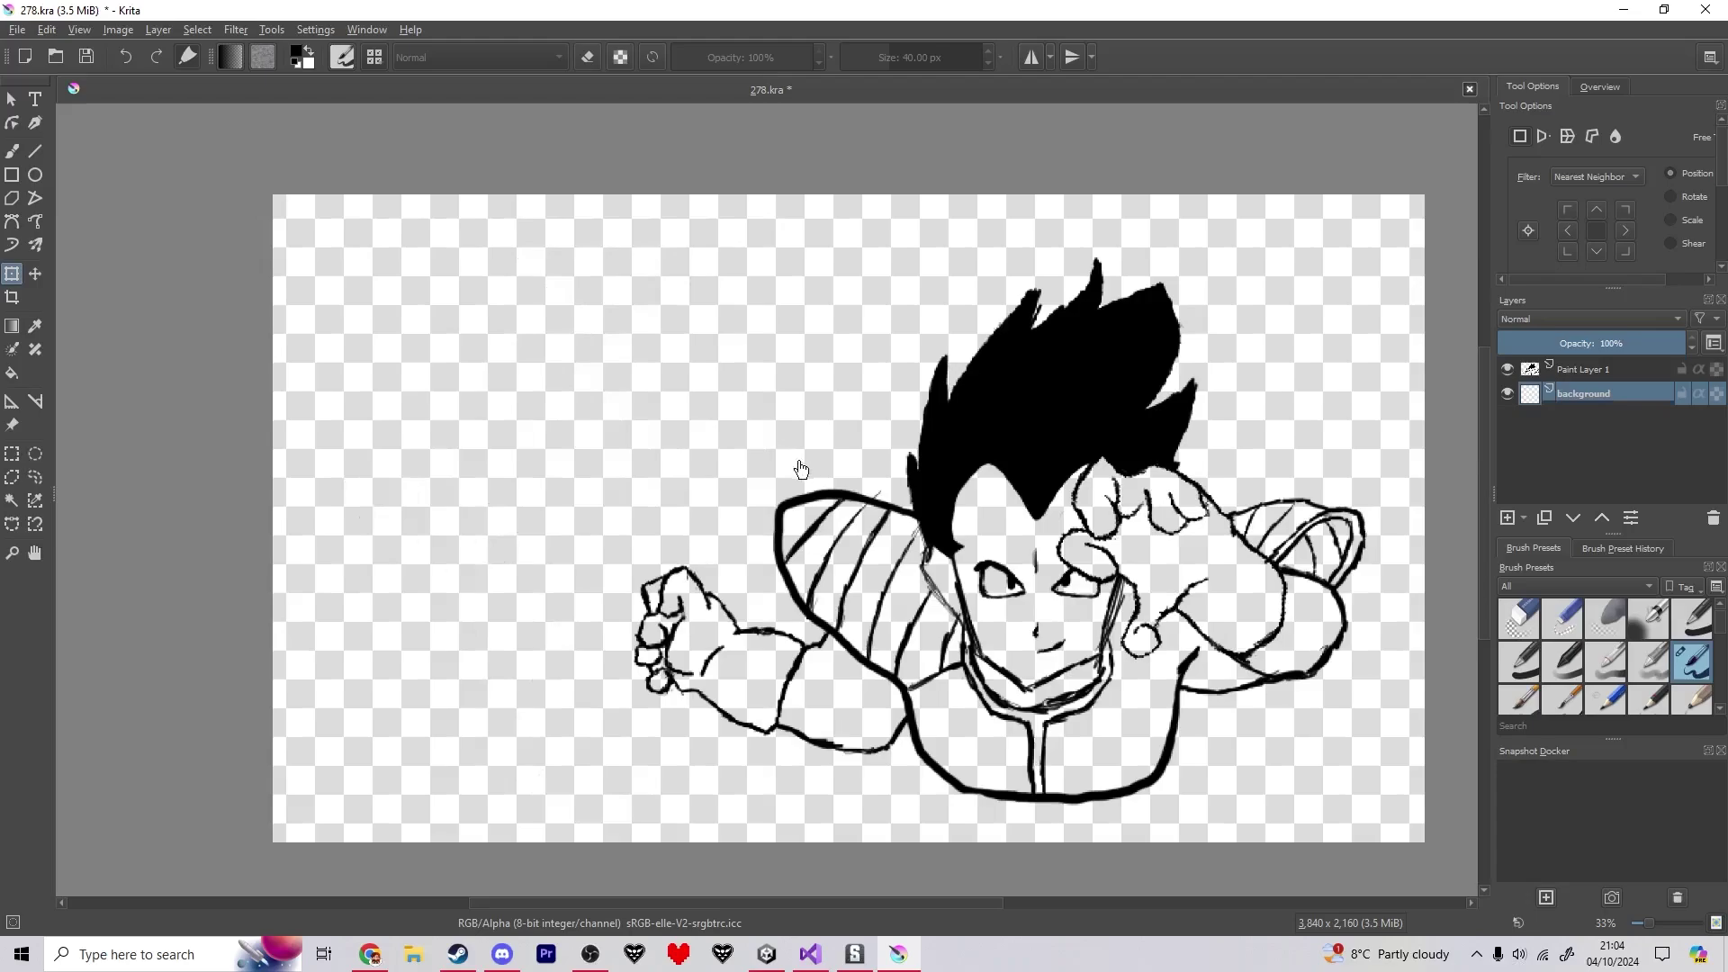